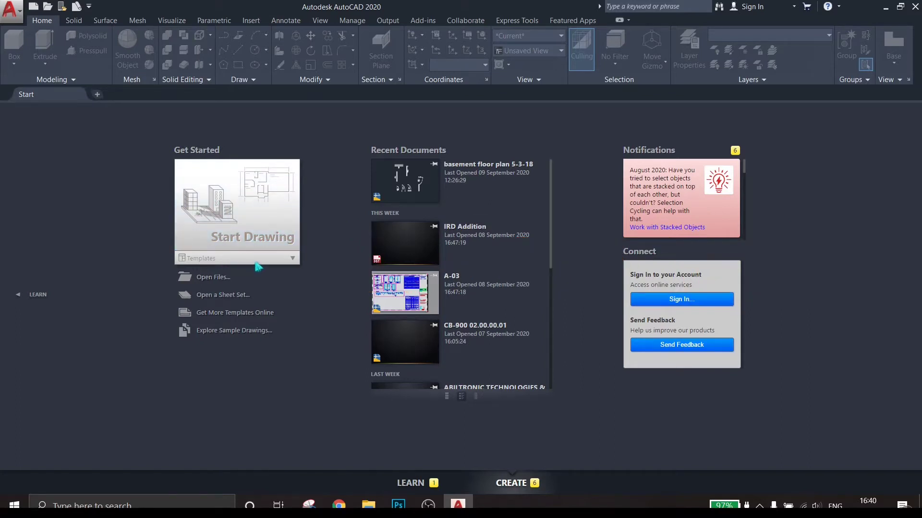
Browse the drawing templates list on the Start page, then collapse it.
{"action": "left_click", "coordinate": [287, 259]}
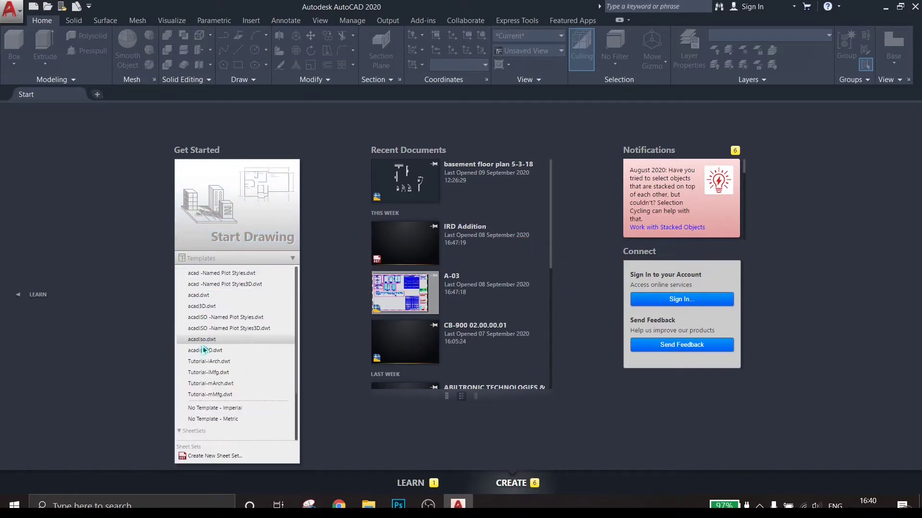
{"action": "scroll", "coordinate": [264, 434], "scroll_direction": "down", "scroll_amount": 2}
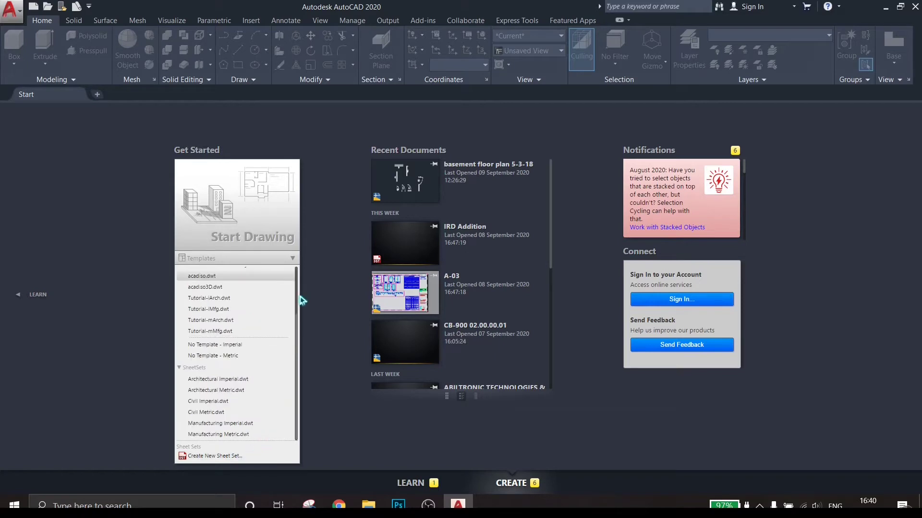
{"action": "scroll", "coordinate": [298, 289], "scroll_direction": "up", "scroll_amount": 2}
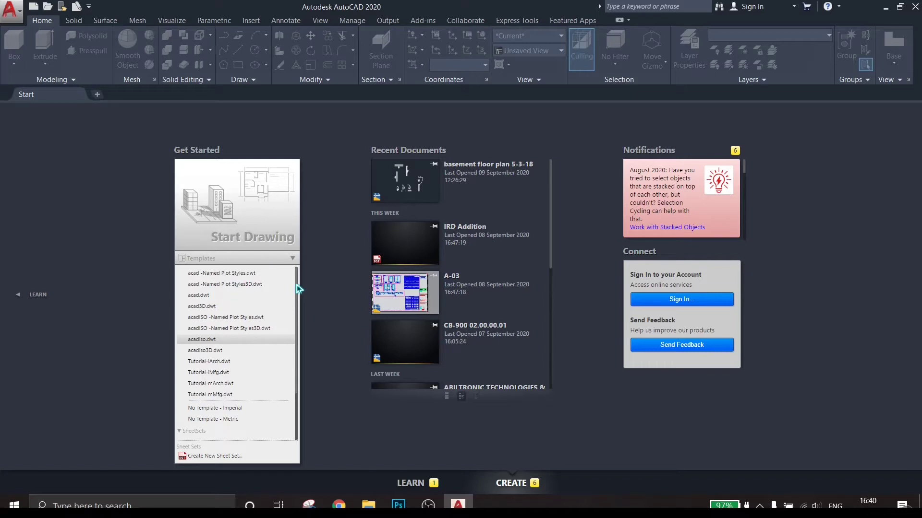
{"action": "scroll", "coordinate": [297, 288], "scroll_direction": "down", "scroll_amount": 1}
{"action": "scroll", "coordinate": [297, 288], "scroll_direction": "down", "scroll_amount": 1}
{"action": "scroll", "coordinate": [298, 278], "scroll_direction": "up", "scroll_amount": 2}
{"action": "scroll", "coordinate": [299, 291], "scroll_direction": "down", "scroll_amount": 1}
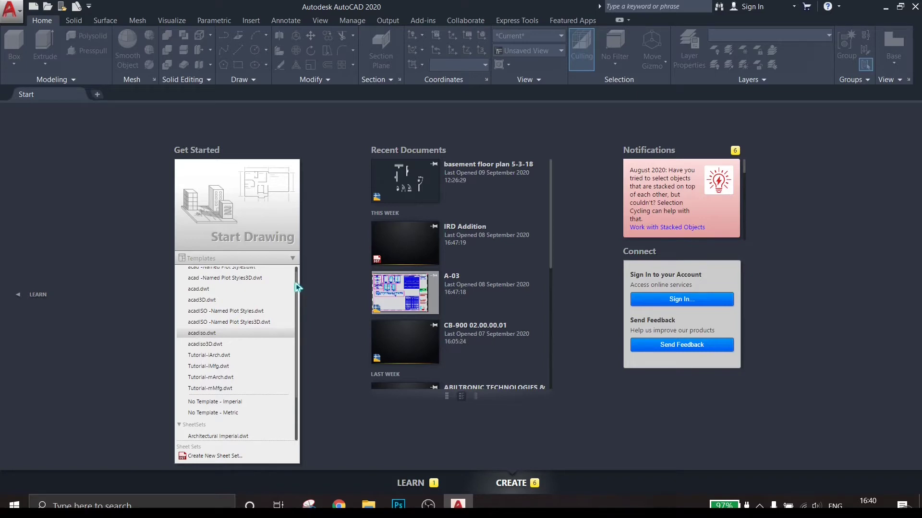
{"action": "left_click_drag", "start_coordinate": [296, 287], "coordinate": [296, 285]}
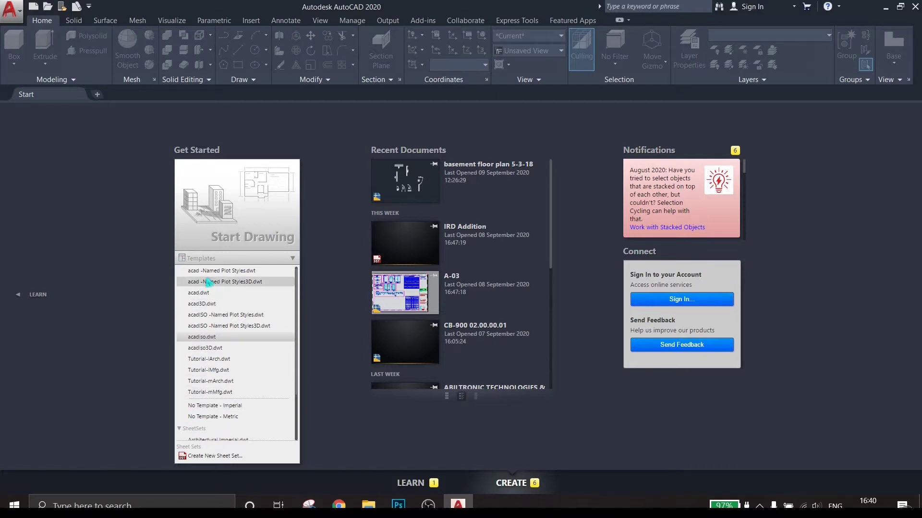
{"action": "left_click_drag", "start_coordinate": [297, 281], "coordinate": [297, 277]}
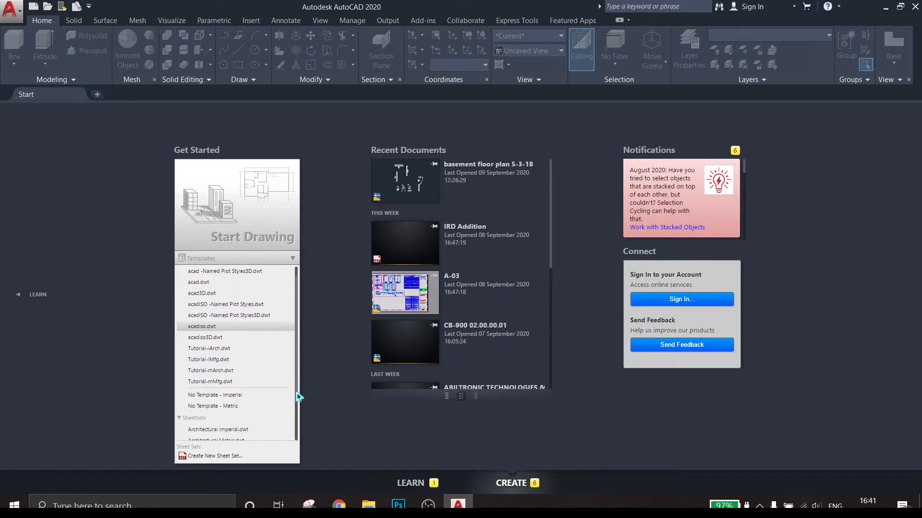
{"action": "scroll", "coordinate": [297, 384], "scroll_direction": "down", "scroll_amount": 2}
{"action": "scroll", "coordinate": [288, 389], "scroll_direction": "up", "scroll_amount": 2}
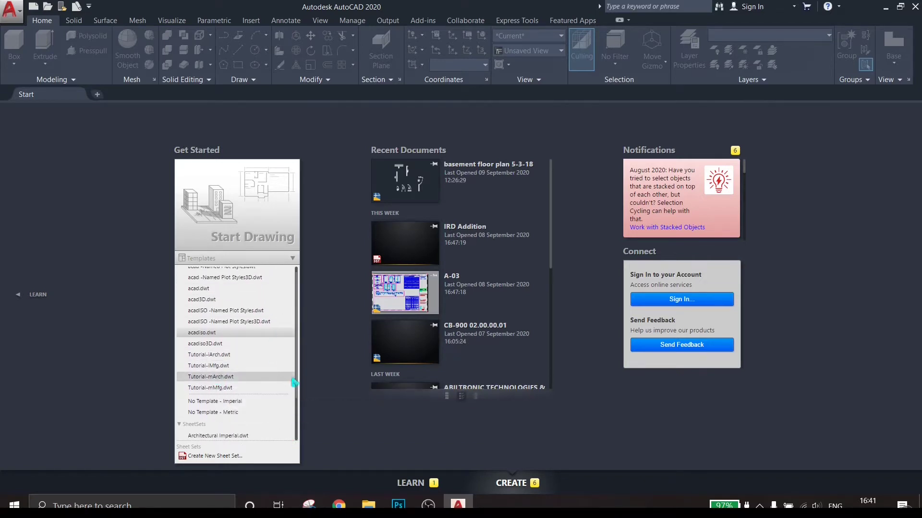
{"action": "mouse_move", "coordinate": [297, 388]}
{"action": "left_mouse_down"}
{"action": "mouse_move", "coordinate": [292, 437]}
{"action": "mouse_move", "coordinate": [291, 307]}
{"action": "left_mouse_up"}
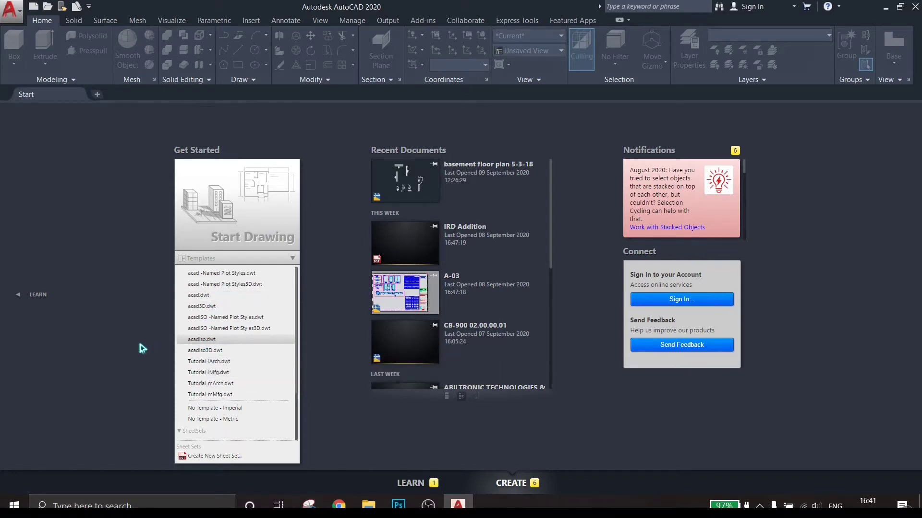
{"action": "left_click", "coordinate": [207, 263]}
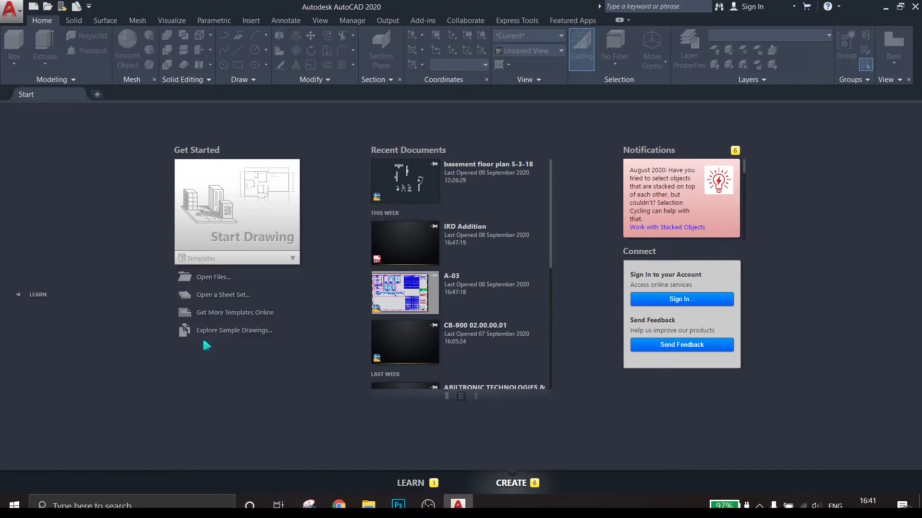
Start a new drawing with Dynamic Input on, keeping Decimal length and Millimeters insertion scale.
{"action": "key", "text": "ctrl+n"}
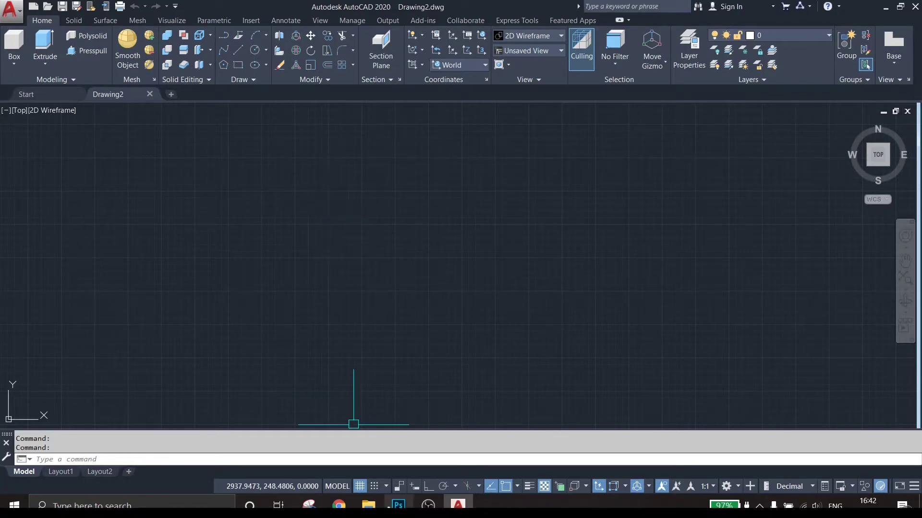
{"action": "left_click", "coordinate": [413, 488]}
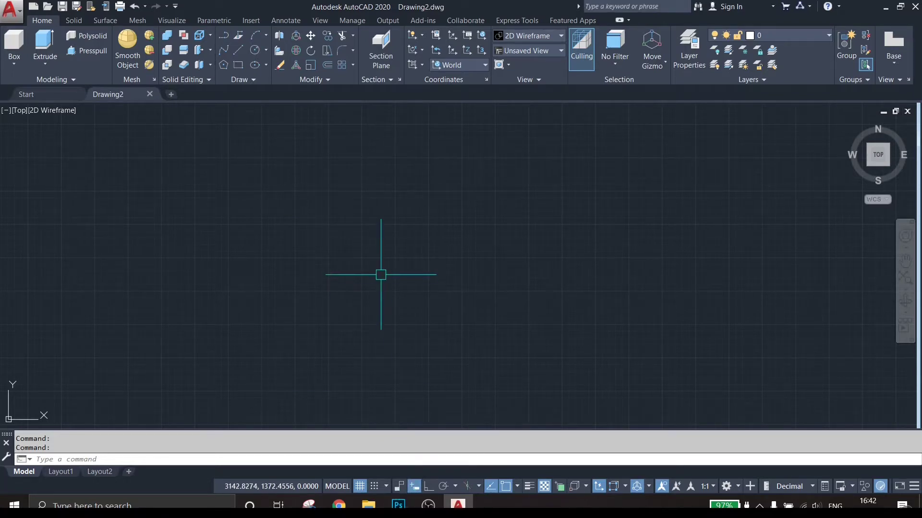
{"action": "type", "text": "un"}
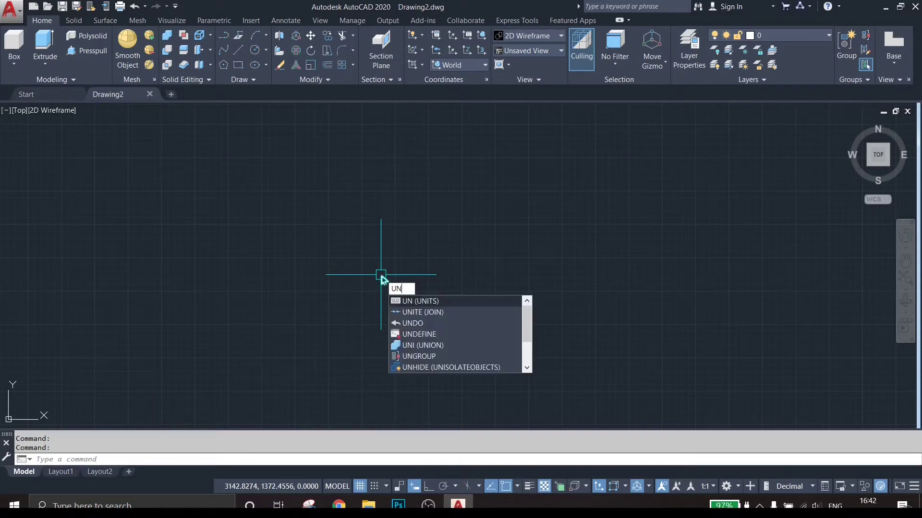
{"action": "key", "text": "Return"}
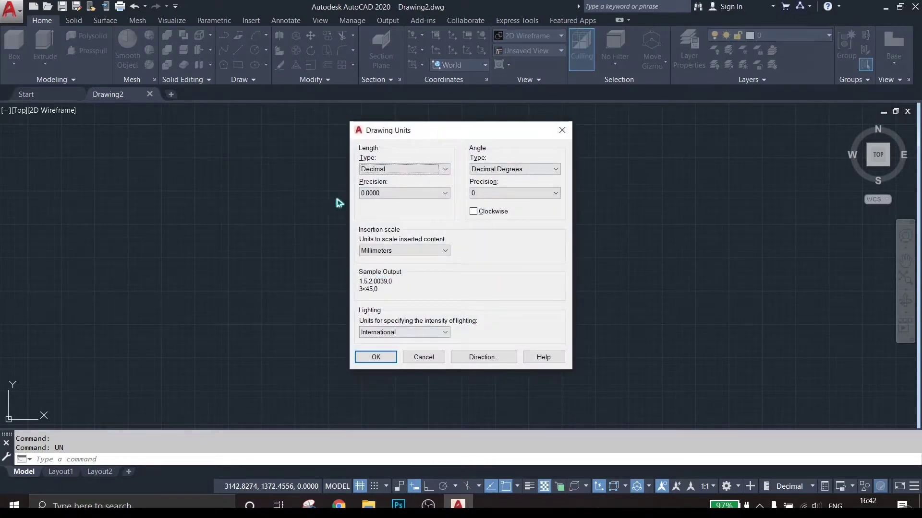
{"action": "left_click", "coordinate": [388, 170]}
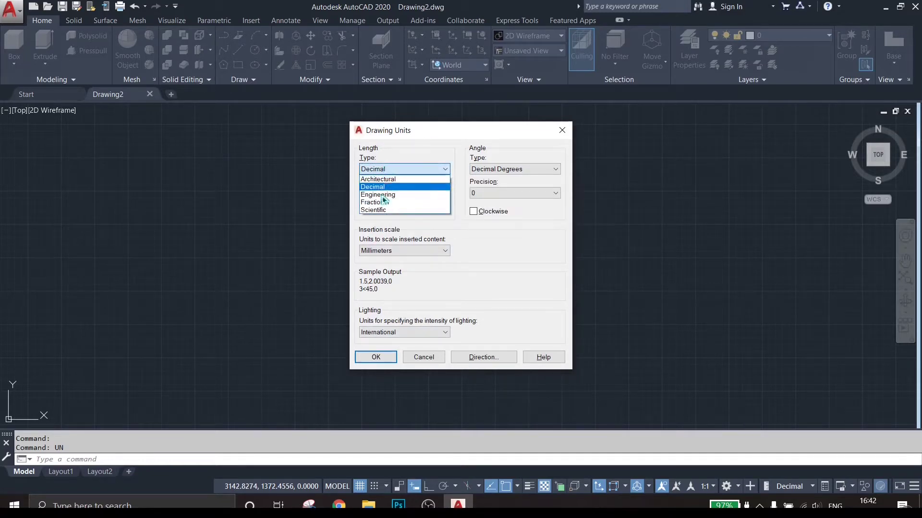
{"action": "left_click", "coordinate": [499, 269]}
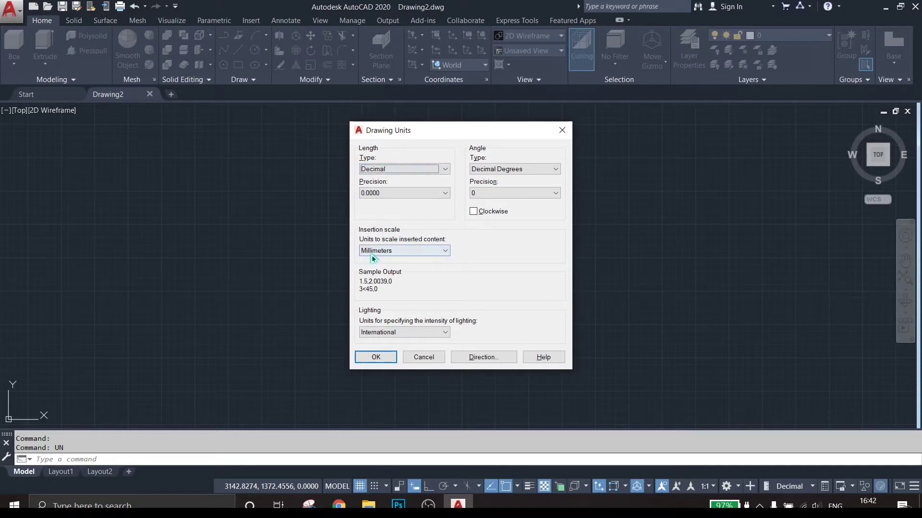
{"action": "mouse_move", "coordinate": [382, 251]}
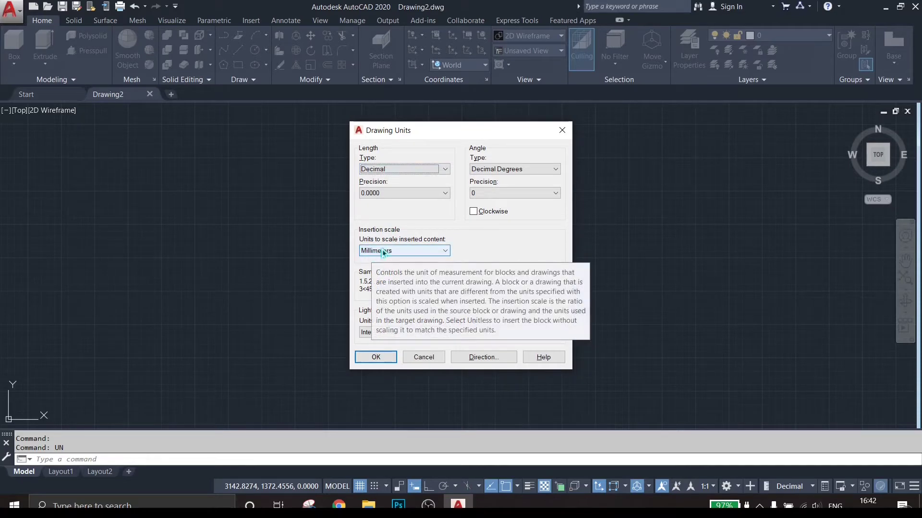
{"action": "left_click", "coordinate": [382, 251]}
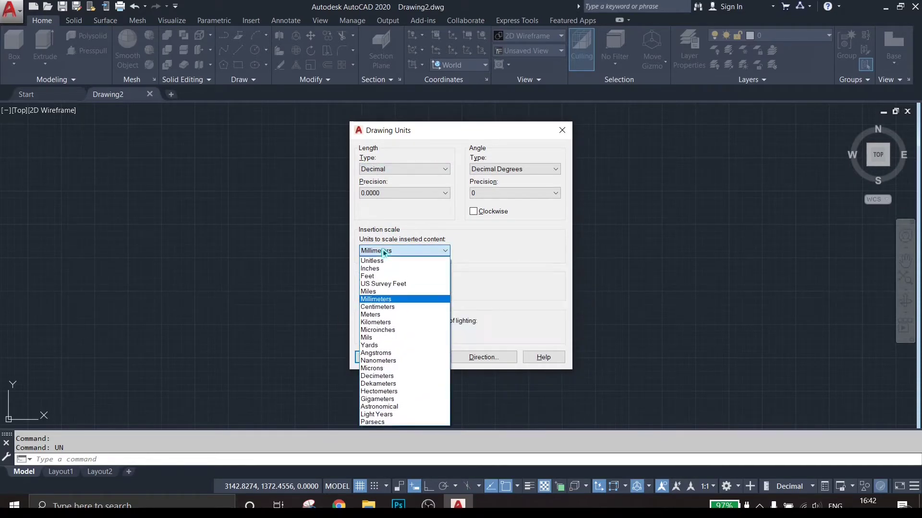
{"action": "left_click", "coordinate": [386, 301]}
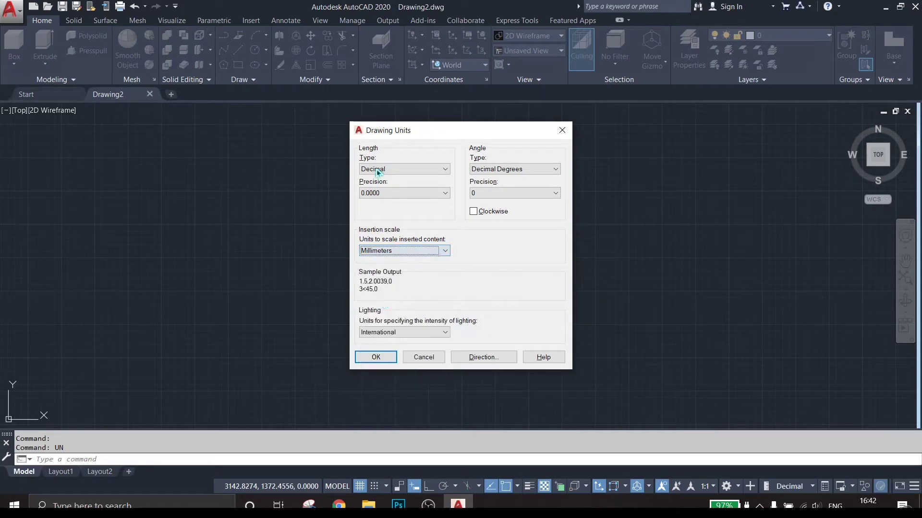
{"action": "left_click", "coordinate": [378, 357]}
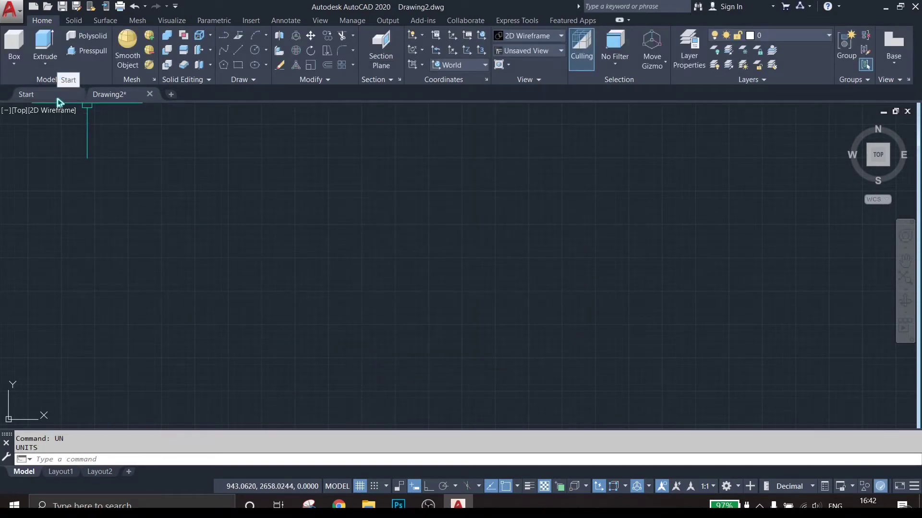
Create Drawing3 from acad.dwt and review its units: Decimal length, Inches insertion scale.
{"action": "left_click", "coordinate": [57, 97]}
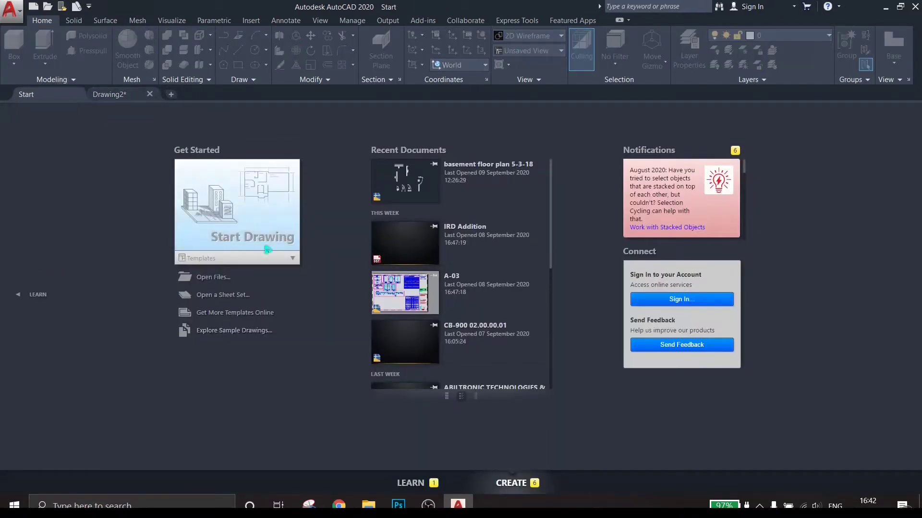
{"action": "left_click", "coordinate": [259, 262]}
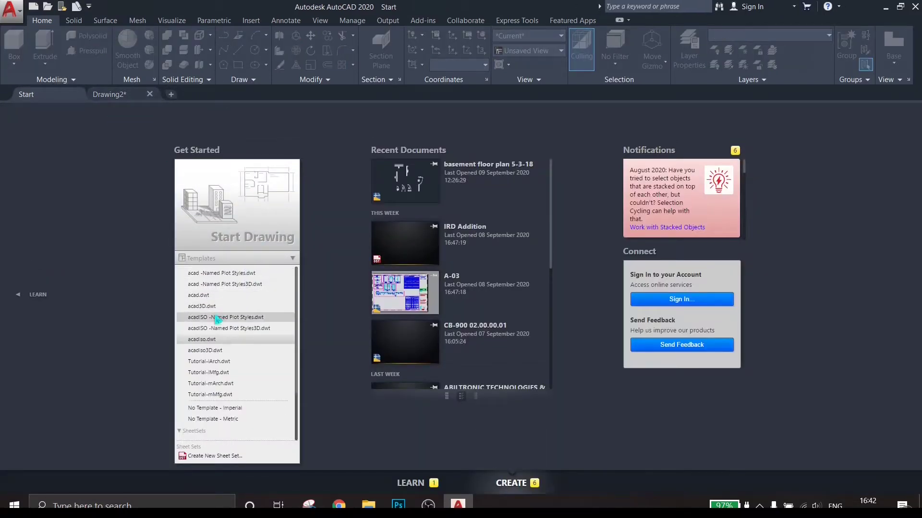
{"action": "left_click", "coordinate": [205, 296]}
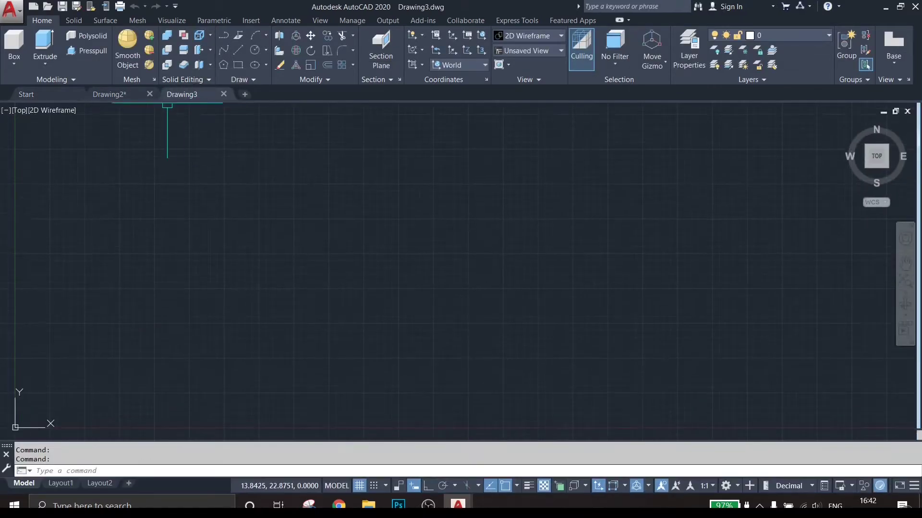
{"action": "type", "text": "un"}
{"action": "key", "text": "Return"}
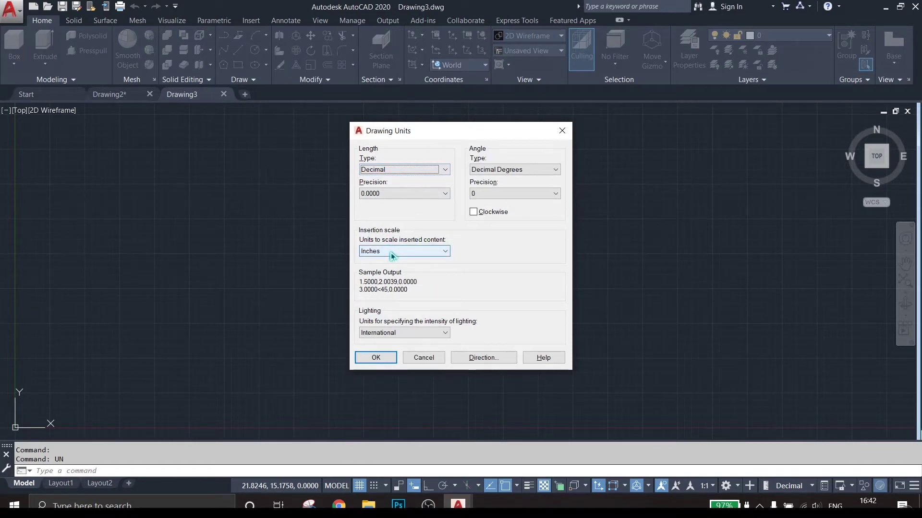
{"action": "mouse_move", "coordinate": [403, 252]}
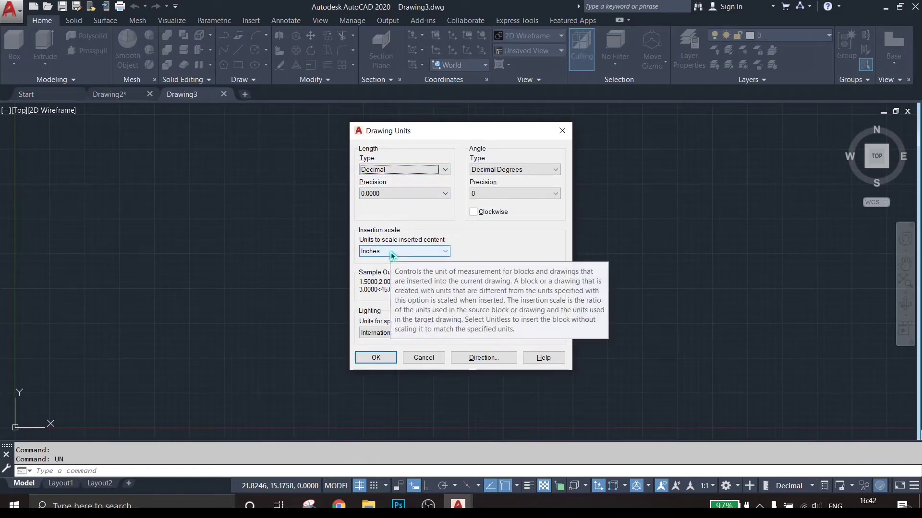
{"action": "left_click", "coordinate": [433, 359]}
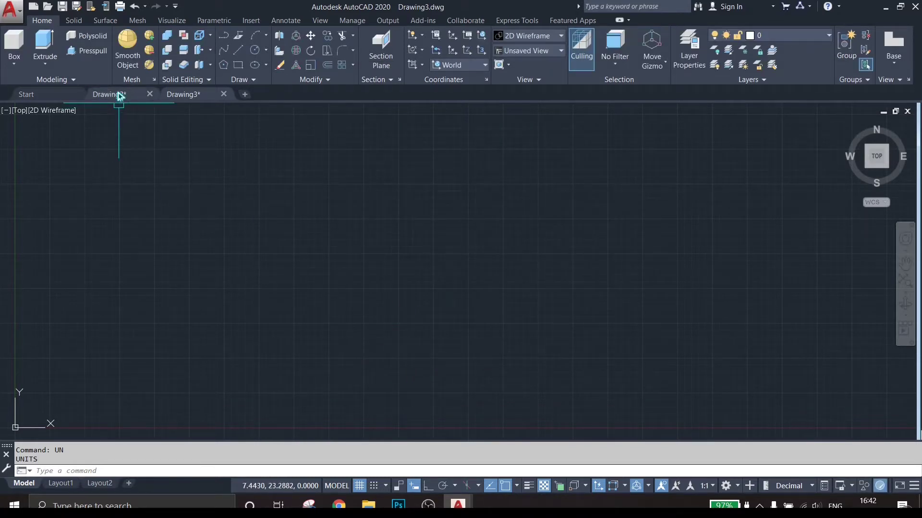
Close Drawing3 and Drawing2 without saving, then reopen the templates list.
{"action": "left_click", "coordinate": [223, 95]}
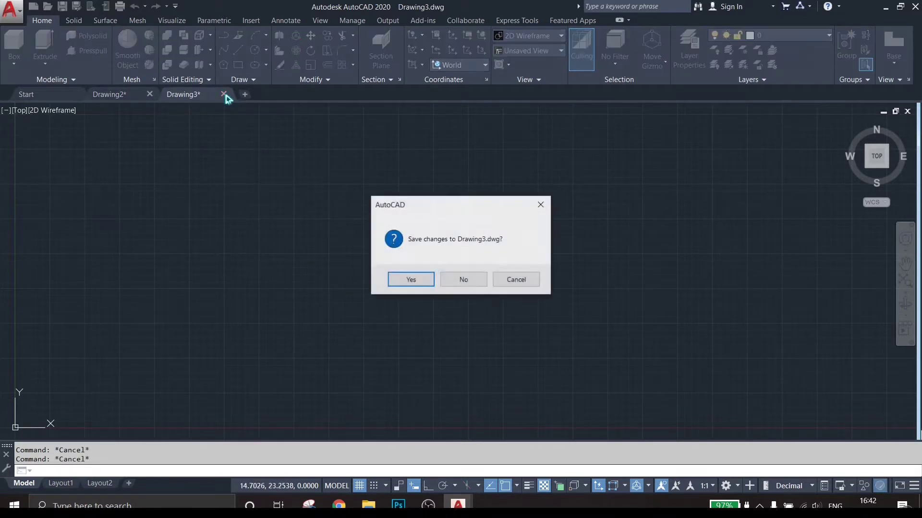
{"action": "left_click", "coordinate": [464, 280]}
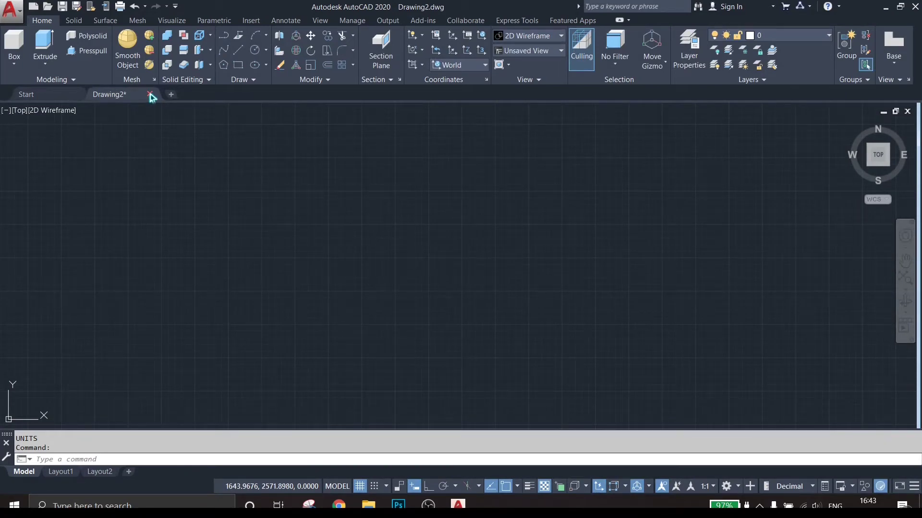
{"action": "left_click", "coordinate": [150, 95]}
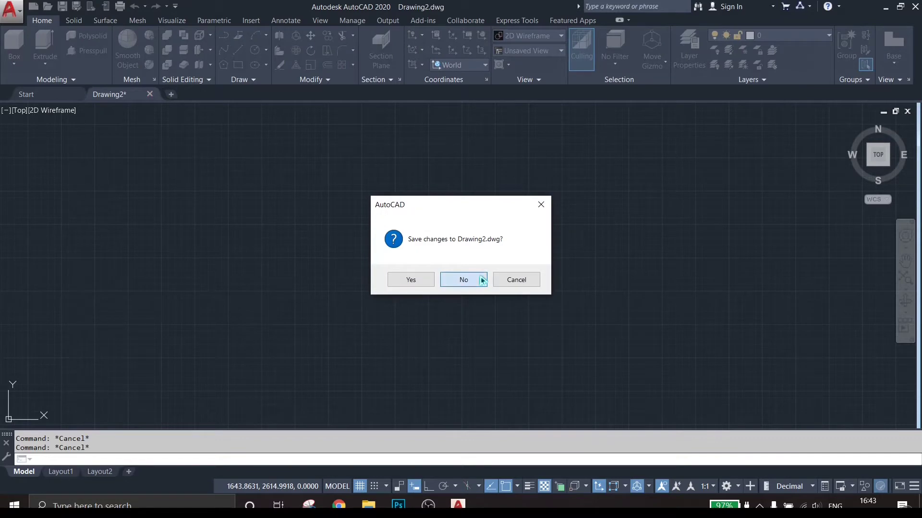
{"action": "left_click", "coordinate": [481, 280]}
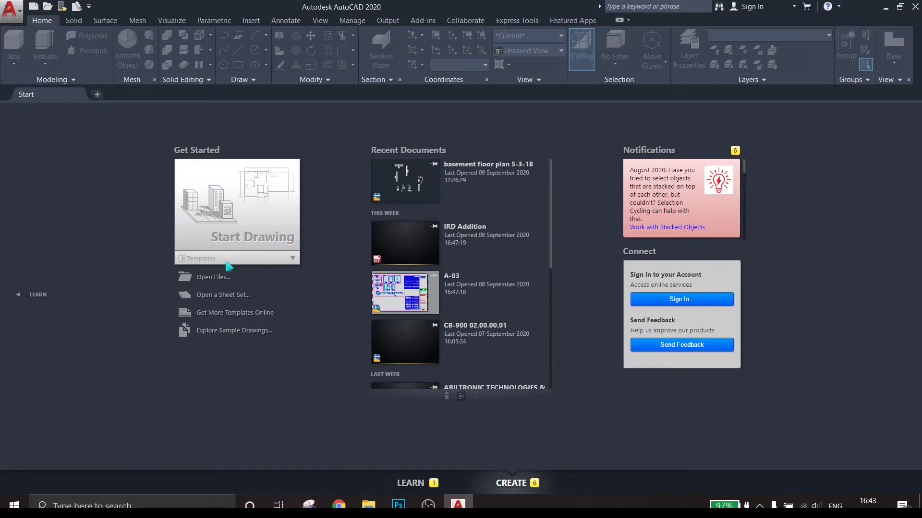
{"action": "left_click", "coordinate": [240, 261]}
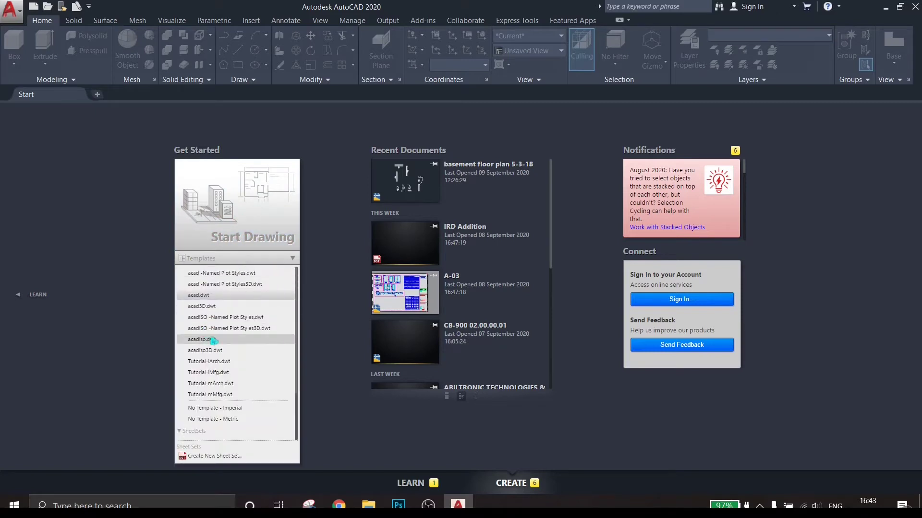
Start Drawing4 from the acadiso template and open its Drawing Units, keeping Decimal length.
{"action": "left_click", "coordinate": [212, 339]}
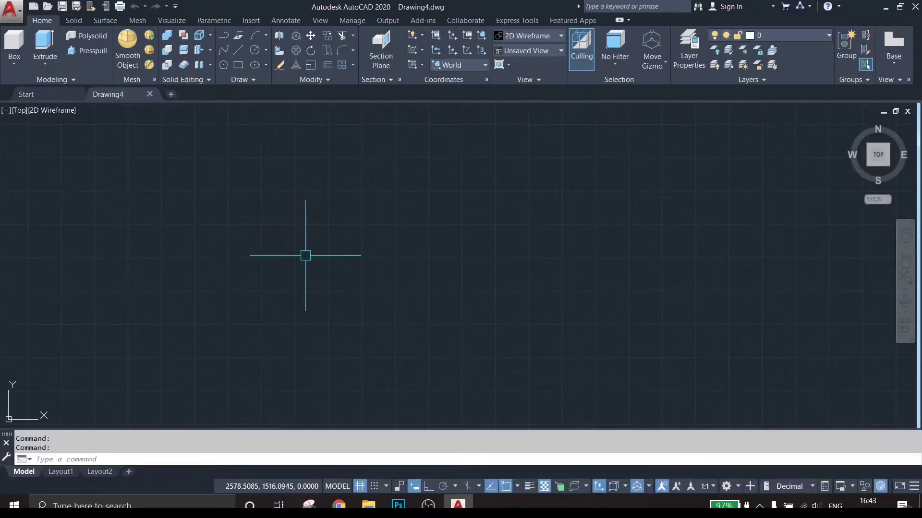
{"action": "type", "text": "un"}
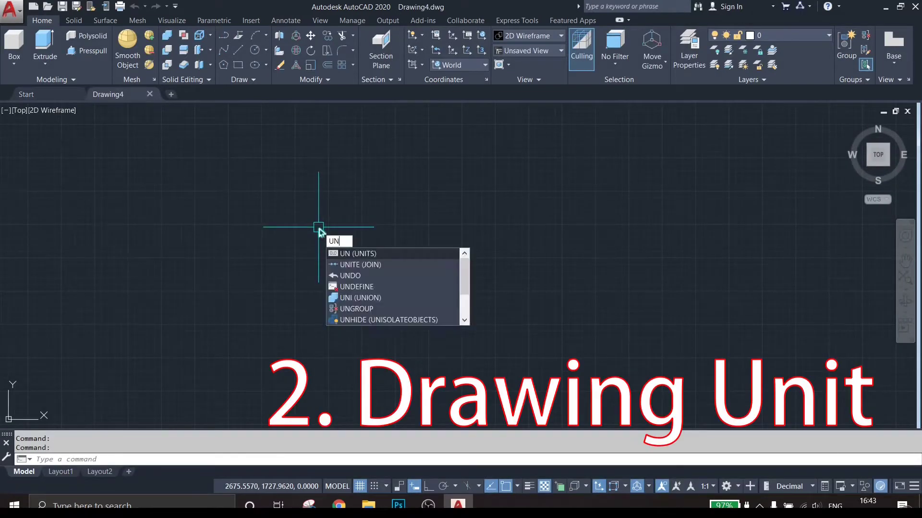
{"action": "key", "text": "Return"}
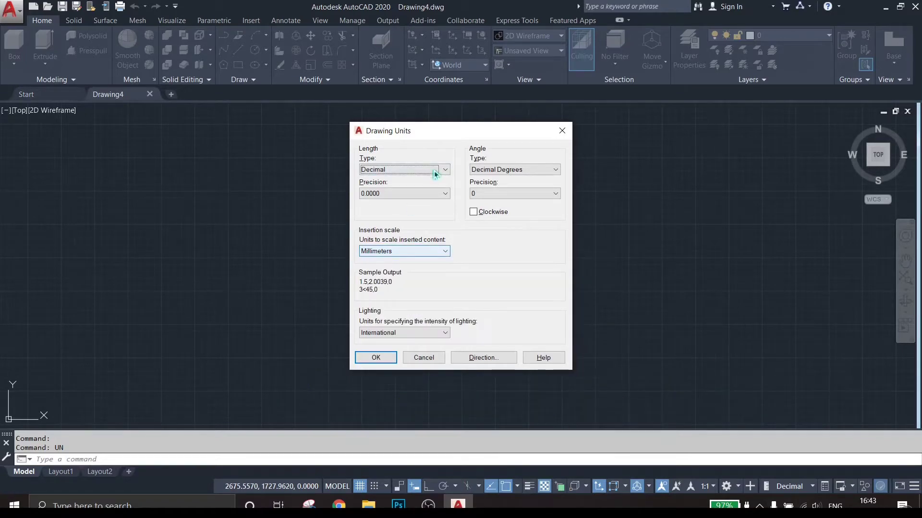
{"action": "left_click_drag", "start_coordinate": [412, 131], "coordinate": [340, 129]}
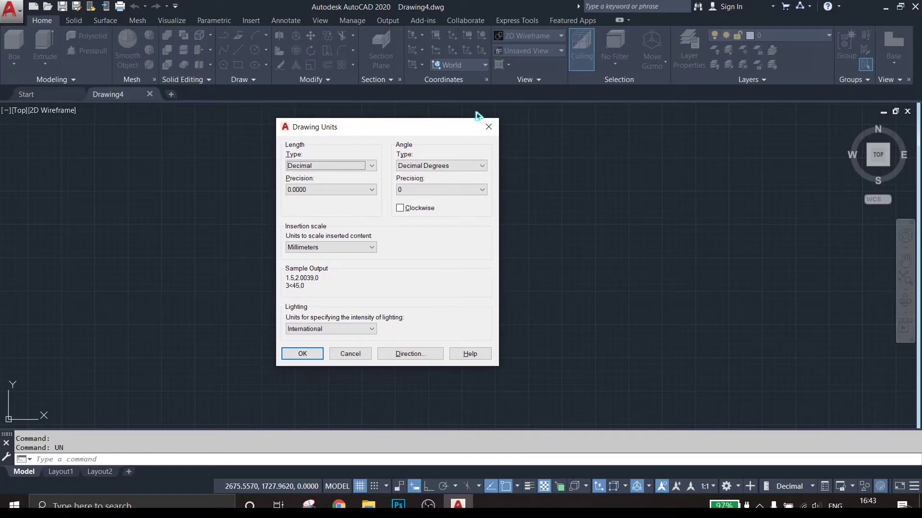
{"action": "left_click", "coordinate": [324, 167]}
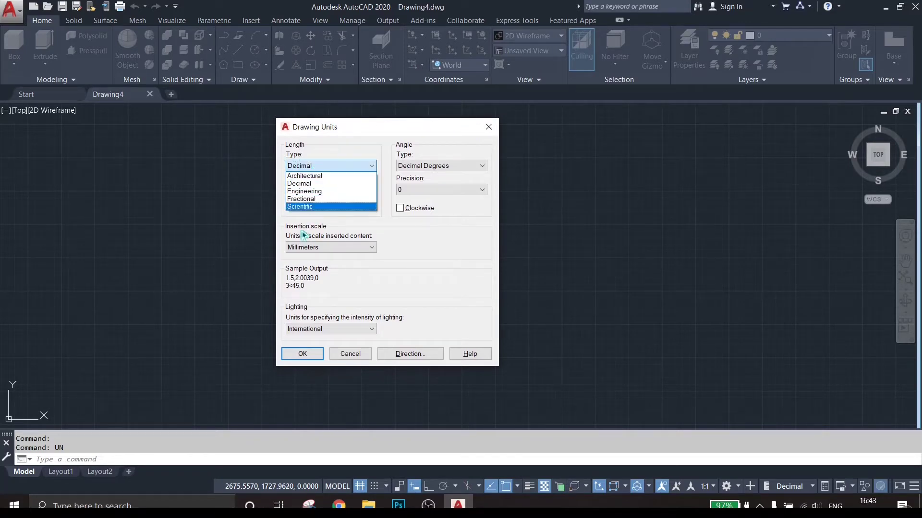
{"action": "left_click", "coordinate": [307, 183]}
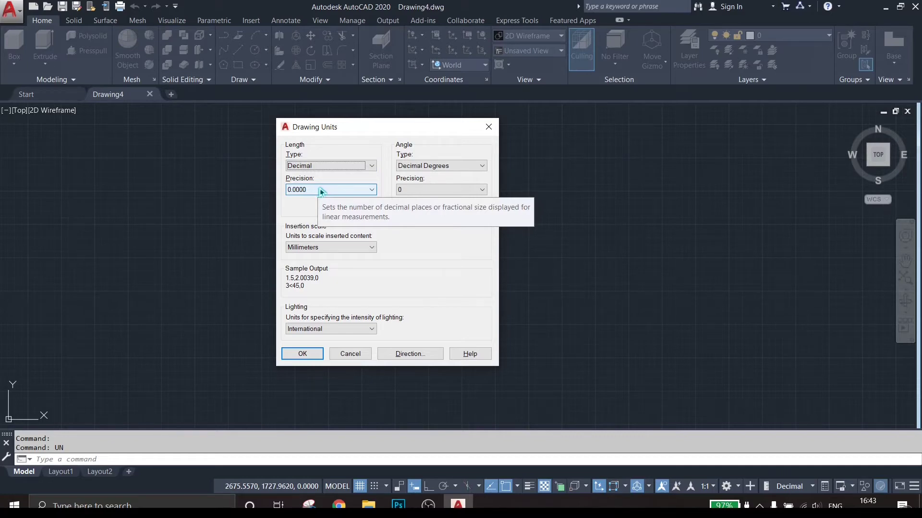
Try Architectural length units and browse the precision and insertion scale options.
{"action": "left_click", "coordinate": [348, 165]}
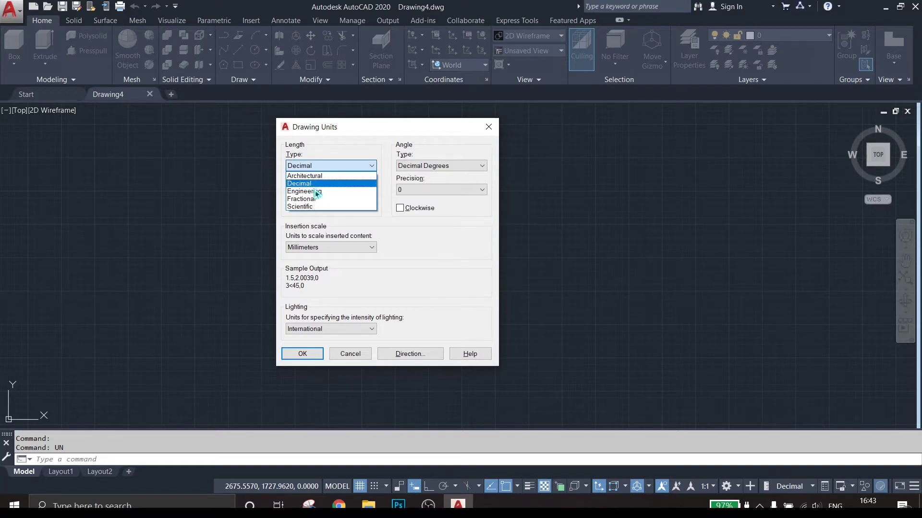
{"action": "left_click", "coordinate": [310, 177]}
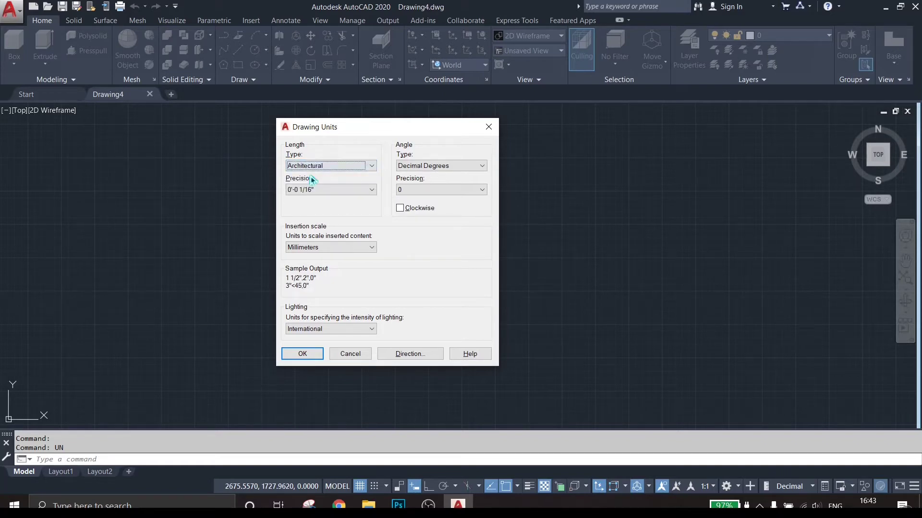
{"action": "left_click", "coordinate": [327, 189]}
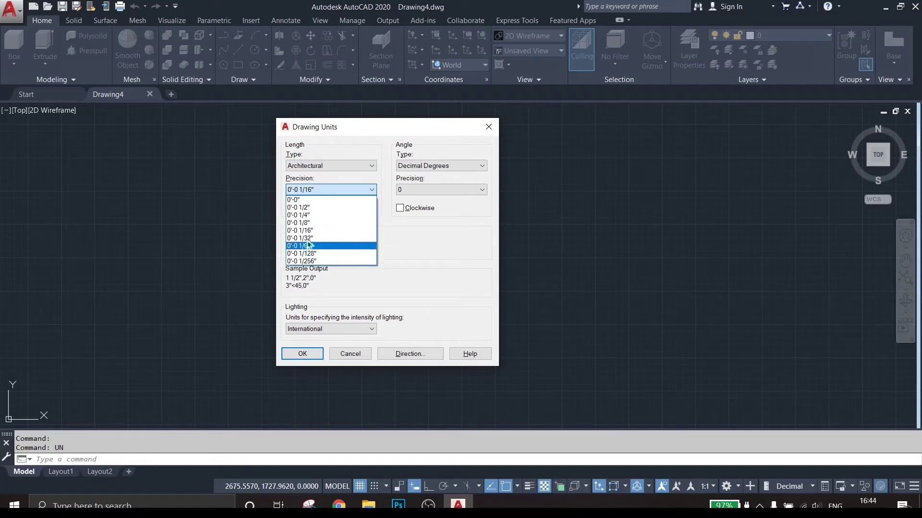
{"action": "left_click", "coordinate": [451, 262]}
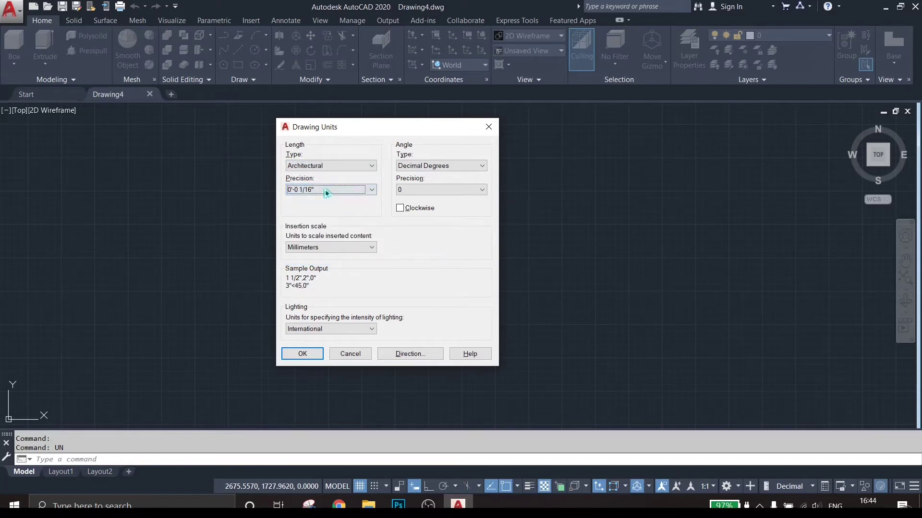
{"action": "left_click", "coordinate": [303, 249]}
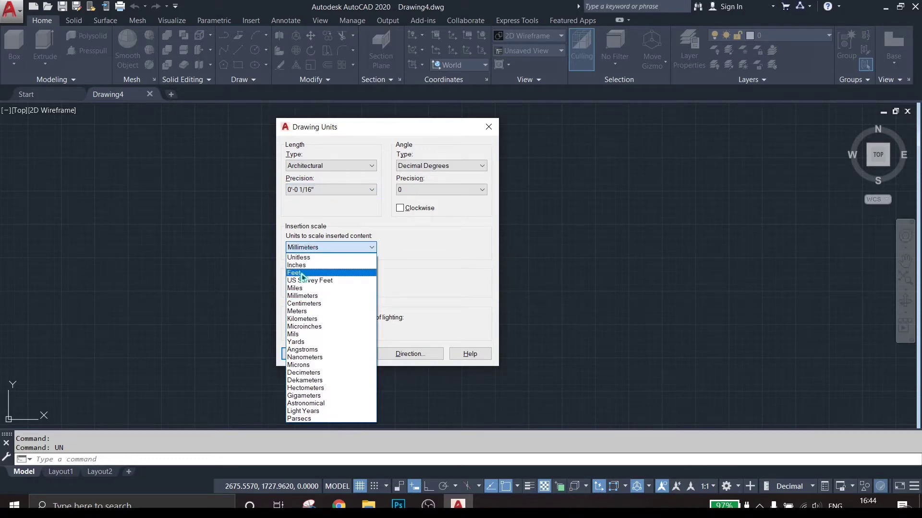
{"action": "left_click", "coordinate": [384, 194]}
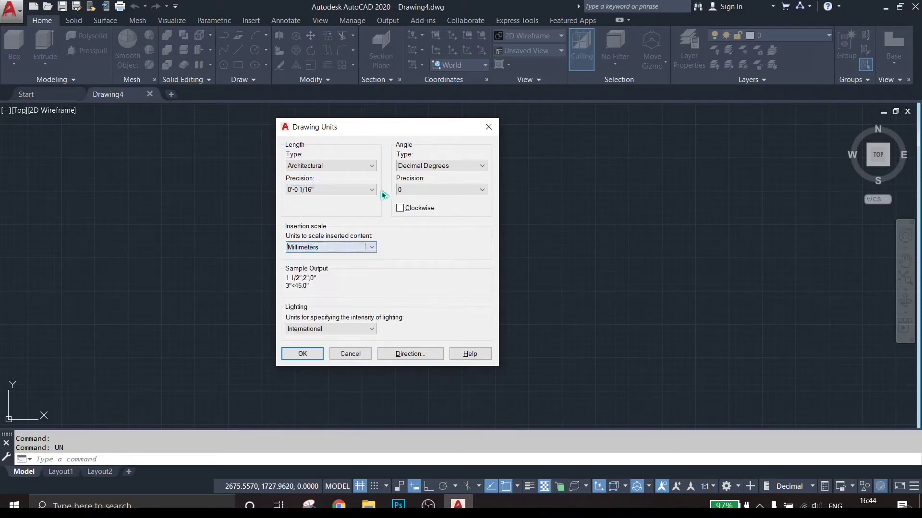
Switch length units to Engineering and insertion scale to Feet, then Inches.
{"action": "left_click", "coordinate": [336, 166]}
{"action": "left_click", "coordinate": [303, 192]}
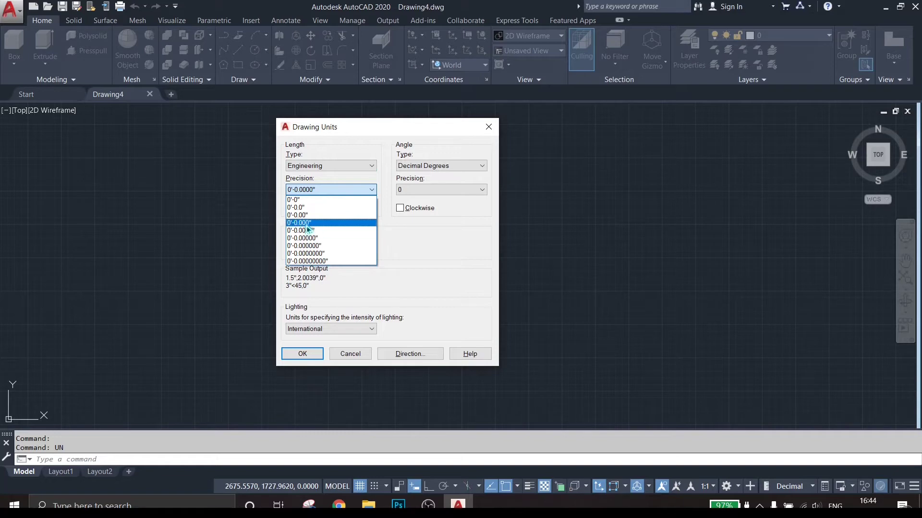
{"action": "left_click", "coordinate": [398, 268]}
{"action": "left_click", "coordinate": [330, 247]}
{"action": "left_click", "coordinate": [294, 273]}
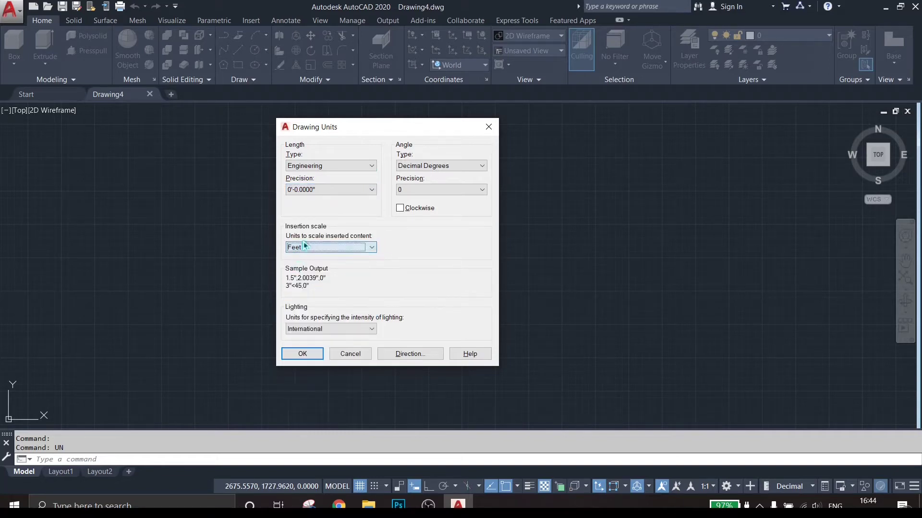
{"action": "left_click", "coordinate": [302, 247]}
{"action": "left_click", "coordinate": [300, 265]}
{"action": "left_click", "coordinate": [311, 166]}
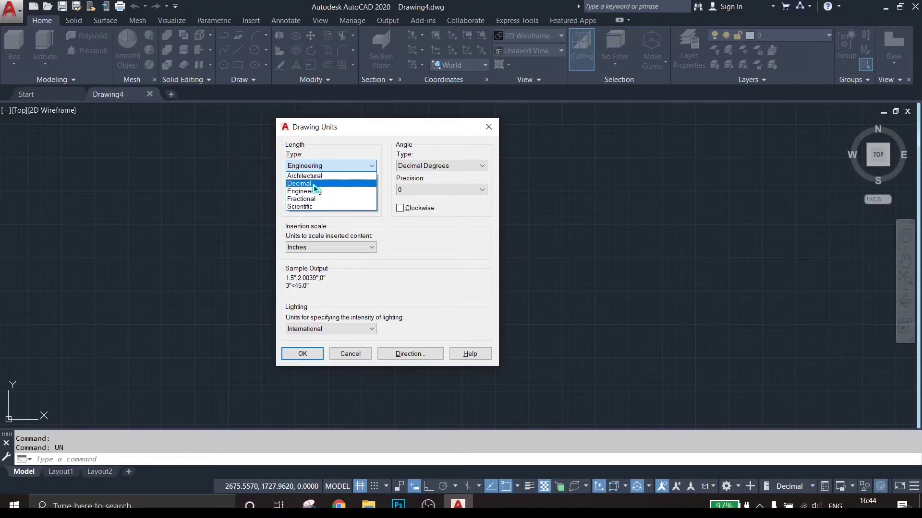
Set Decimal length units at 0.00 precision with Millimeters insertion scale.
{"action": "left_click", "coordinate": [307, 183]}
{"action": "left_click", "coordinate": [311, 248]}
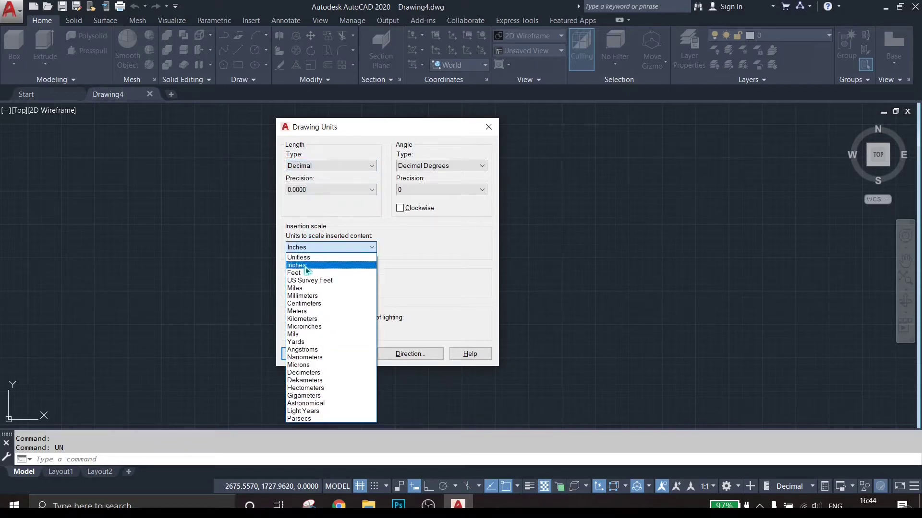
{"action": "left_click", "coordinate": [303, 296]}
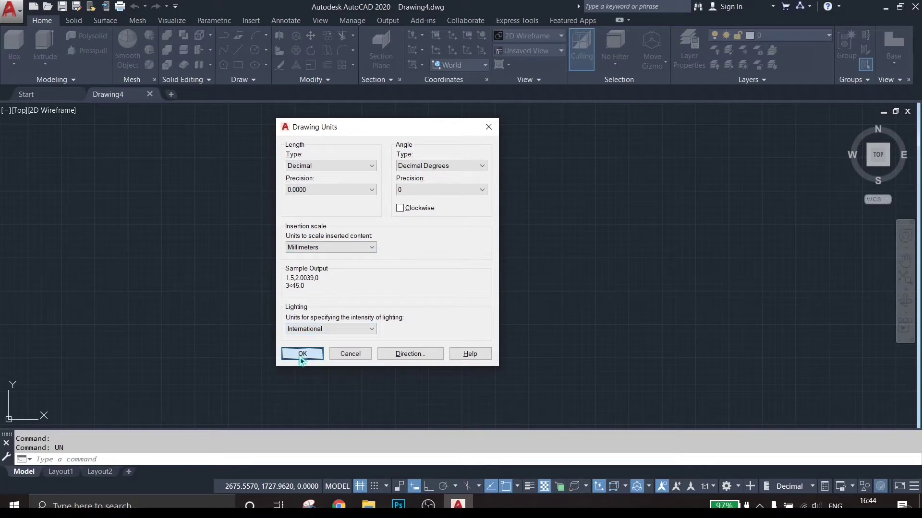
{"action": "left_click", "coordinate": [336, 190]}
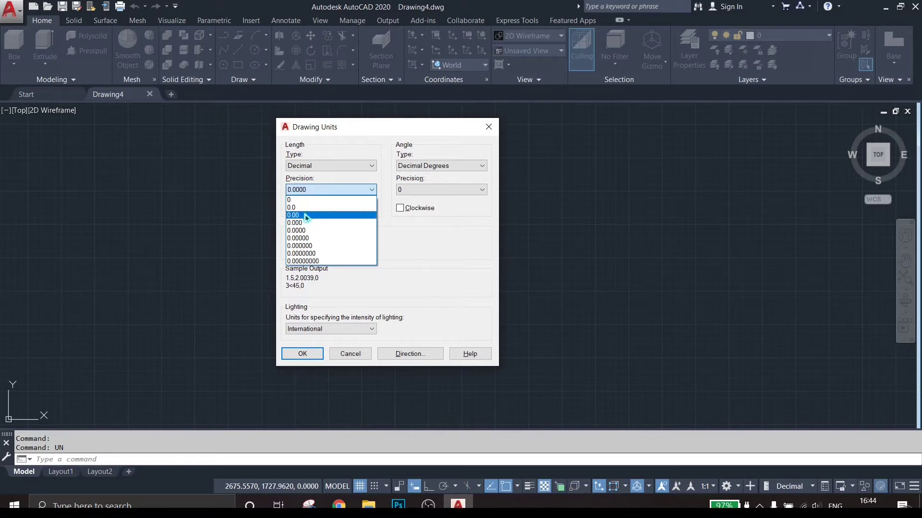
{"action": "left_click", "coordinate": [304, 214]}
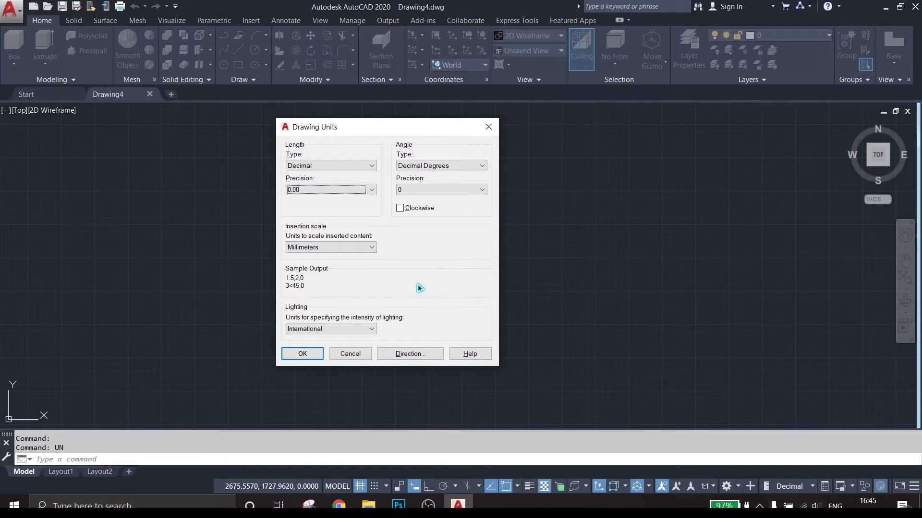
{"action": "left_click", "coordinate": [308, 189]}
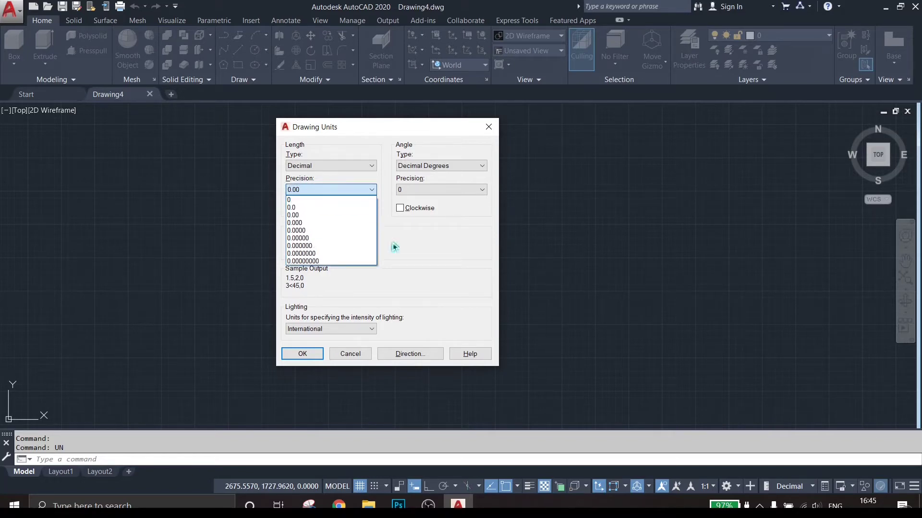
{"action": "left_click", "coordinate": [457, 260]}
Set Decimal Degrees angles to 0.0 precision, keep International lighting, and accept the units.
{"action": "left_click", "coordinate": [432, 166]}
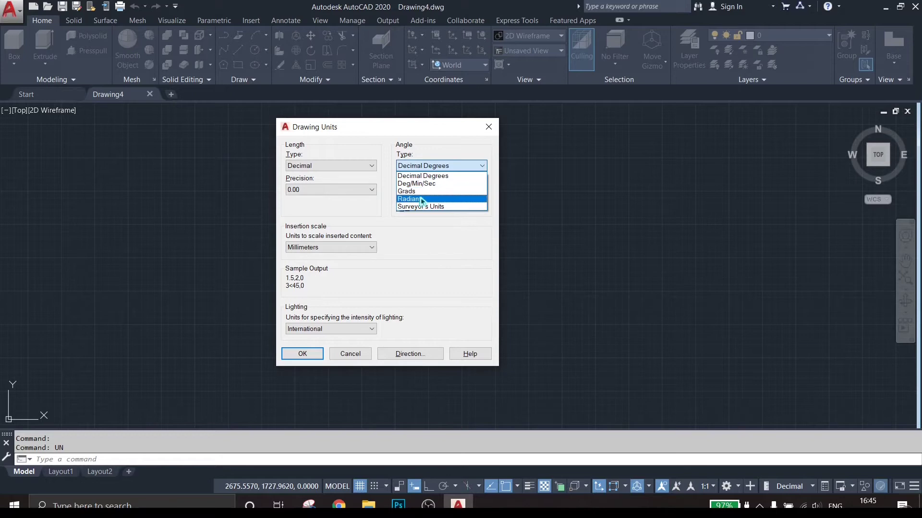
{"action": "left_click", "coordinate": [425, 242]}
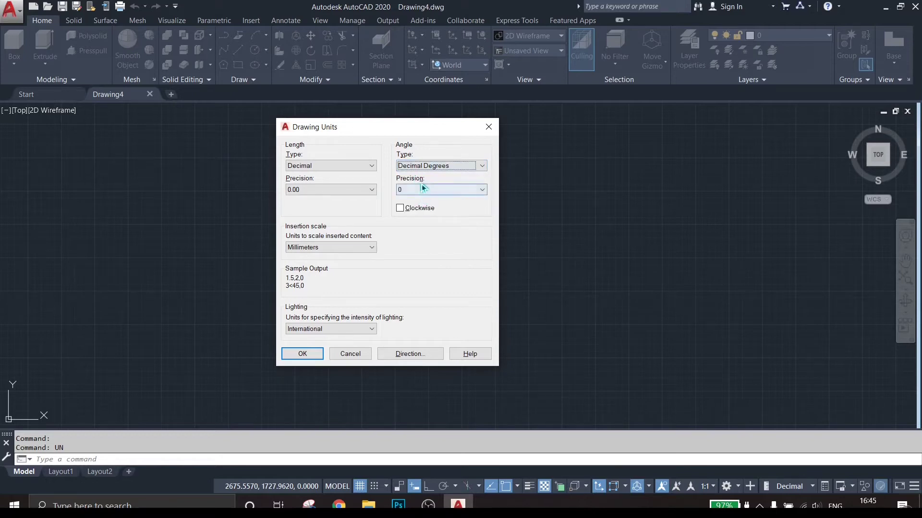
{"action": "left_click", "coordinate": [423, 191]}
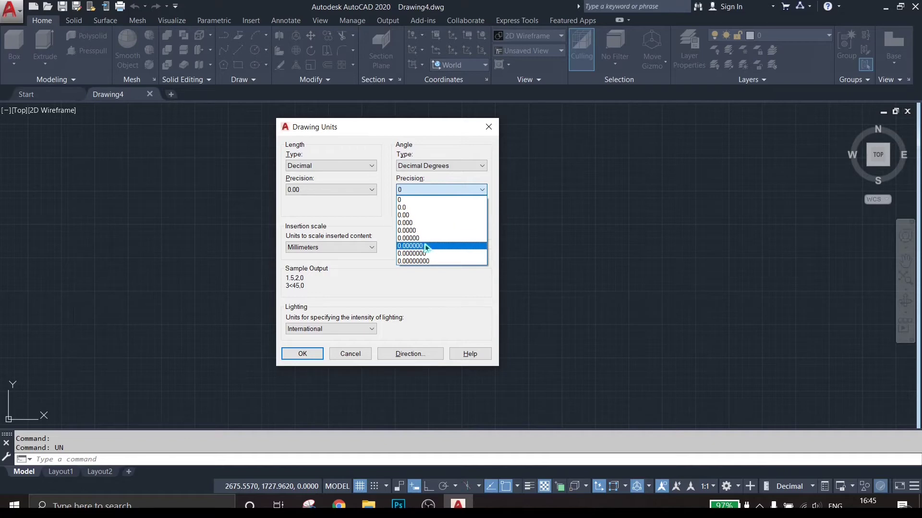
{"action": "left_click", "coordinate": [416, 208]}
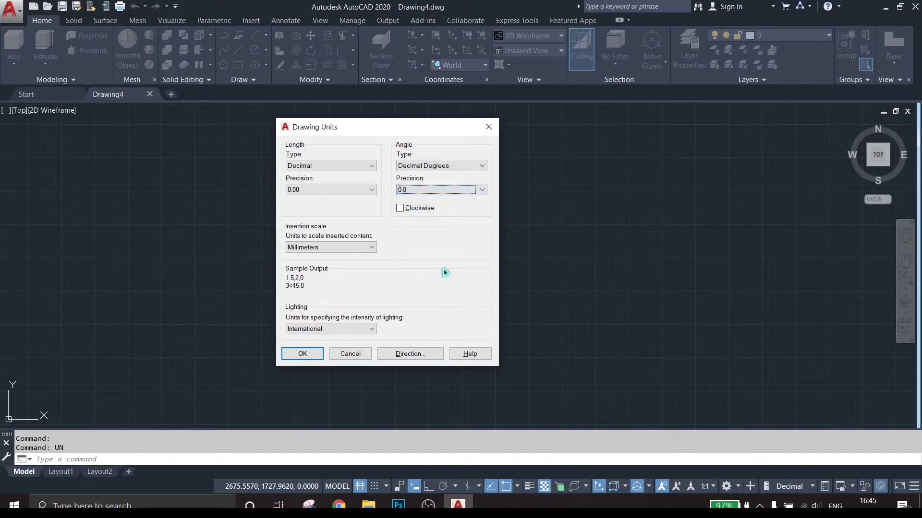
{"action": "left_click", "coordinate": [330, 328]}
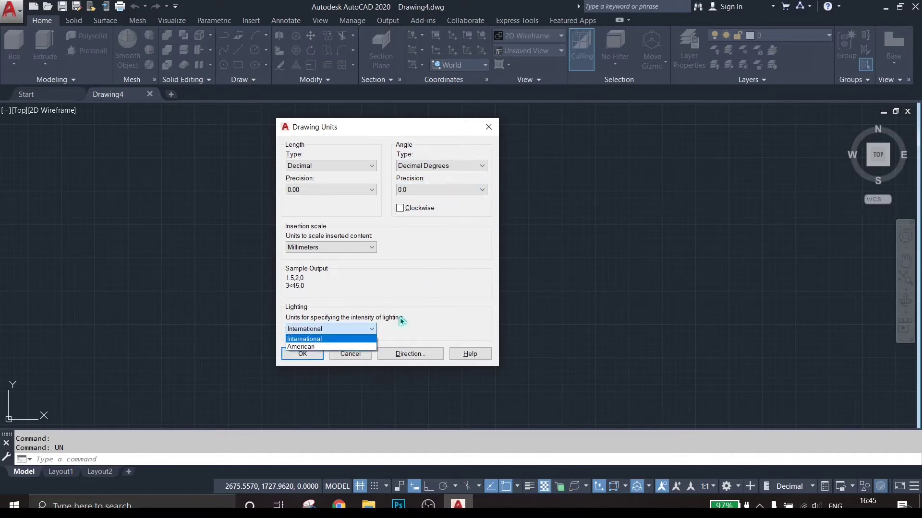
{"action": "left_click", "coordinate": [414, 326]}
{"action": "left_click", "coordinate": [307, 357]}
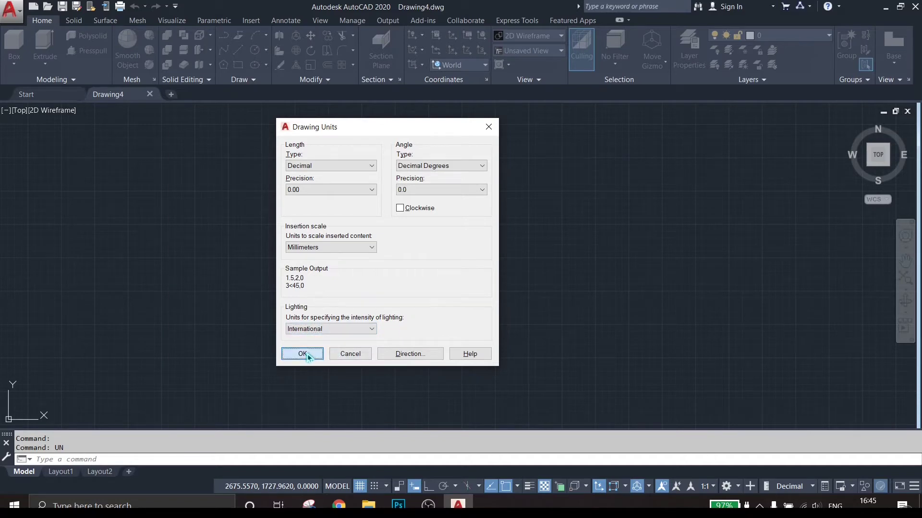
{"action": "left_click", "coordinate": [307, 356]}
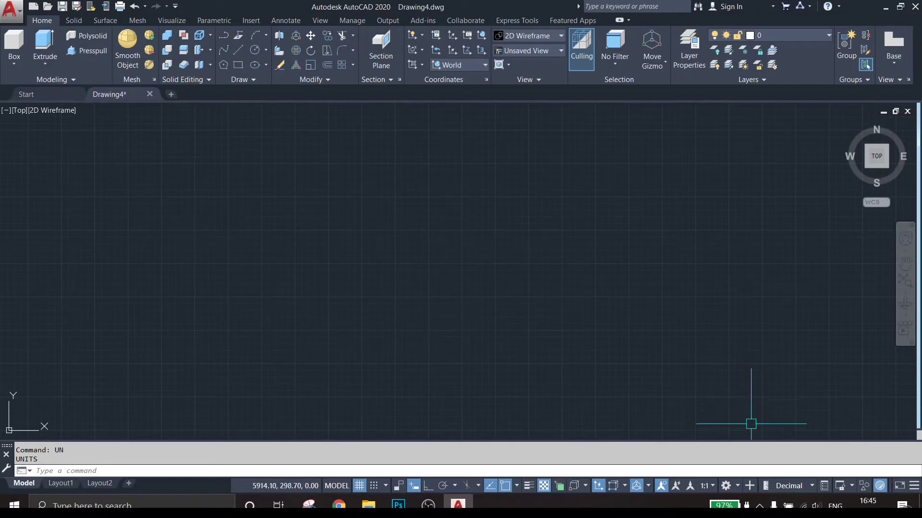
Switch to the Drafting & Annotation workspace, then right-click the empty canvas.
{"action": "left_click", "coordinate": [731, 487]}
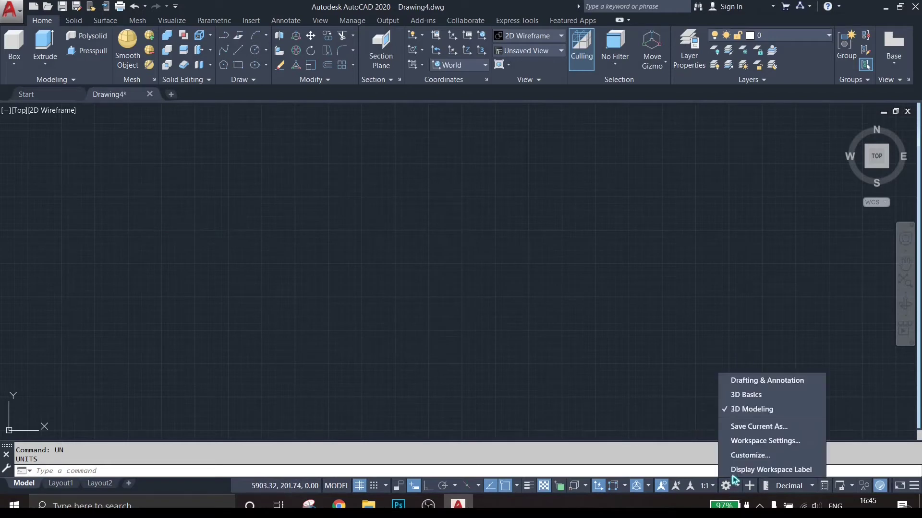
{"action": "left_click", "coordinate": [750, 382]}
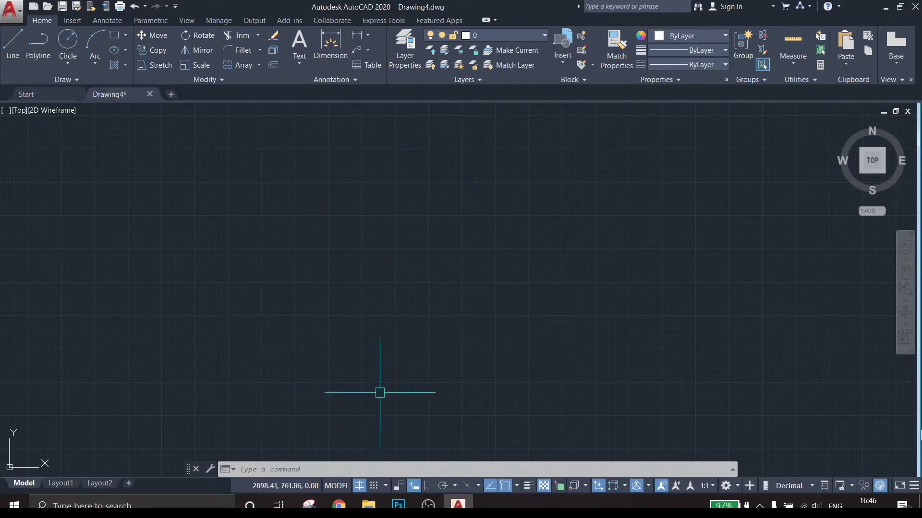
{"action": "right_click", "coordinate": [383, 212]}
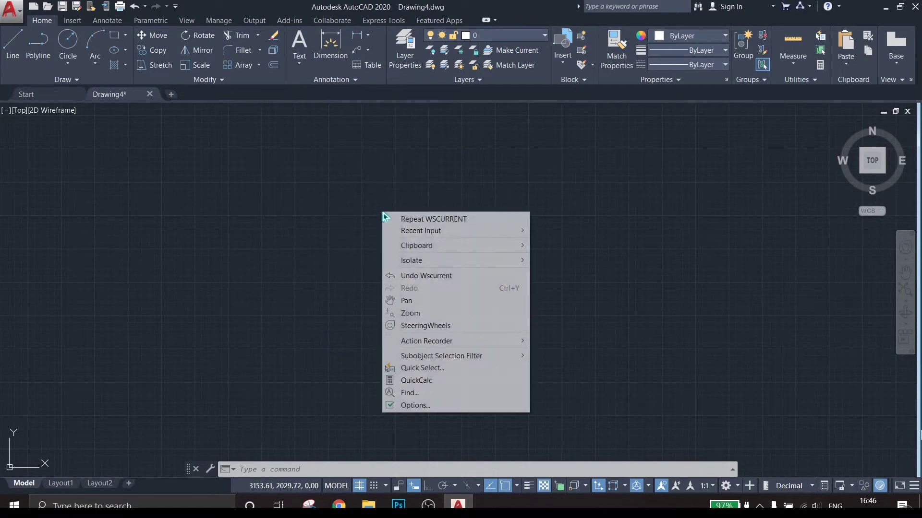
Reset the current profile to its default settings in Options.
{"action": "left_click", "coordinate": [417, 407]}
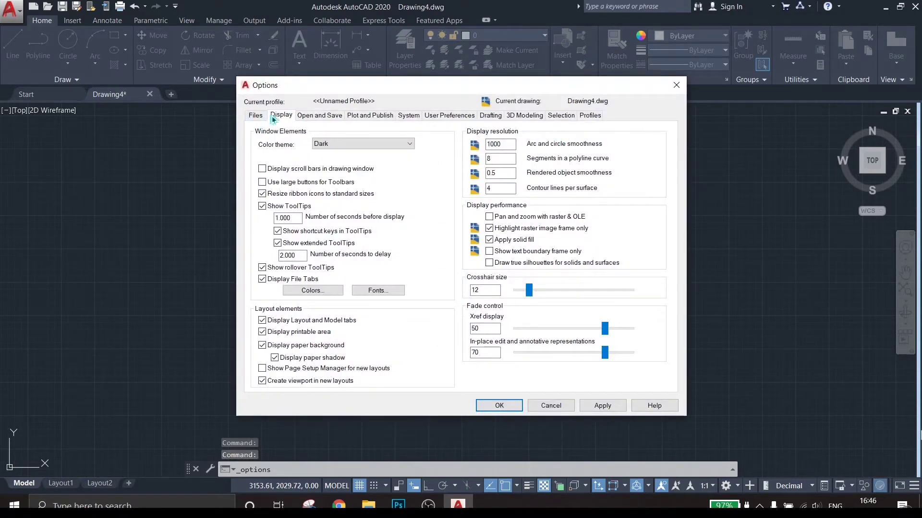
{"action": "left_click", "coordinate": [586, 116]}
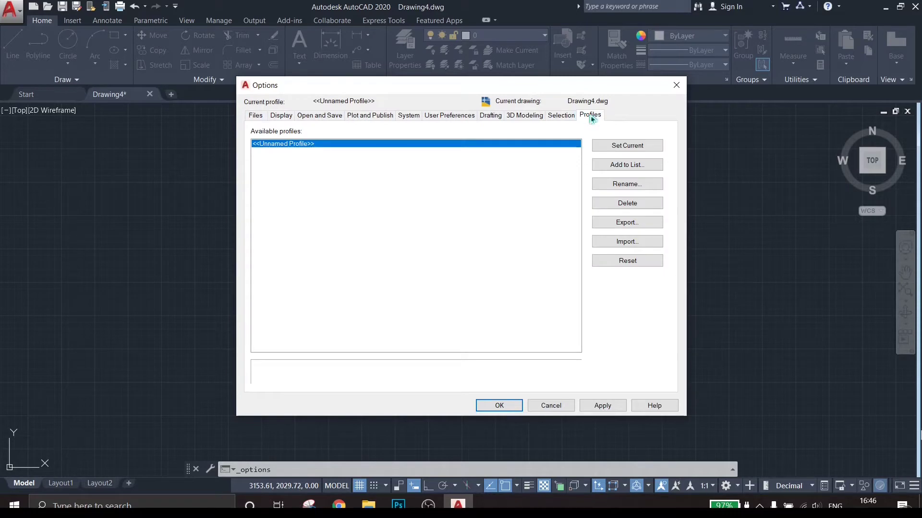
{"action": "left_click", "coordinate": [649, 261]}
{"action": "left_click", "coordinate": [456, 284]}
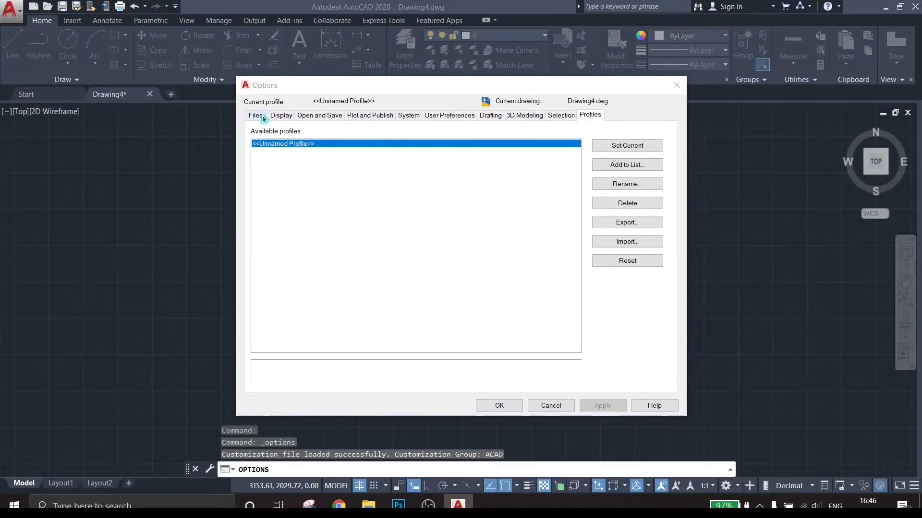
Browse through the Options pages, then close Options without further changes.
{"action": "left_click", "coordinate": [282, 116]}
{"action": "left_click", "coordinate": [320, 115]}
{"action": "left_click", "coordinate": [408, 116]}
{"action": "left_click", "coordinate": [450, 115]}
{"action": "left_click", "coordinate": [490, 115]}
{"action": "left_click", "coordinate": [516, 117]}
{"action": "left_click", "coordinate": [590, 116]}
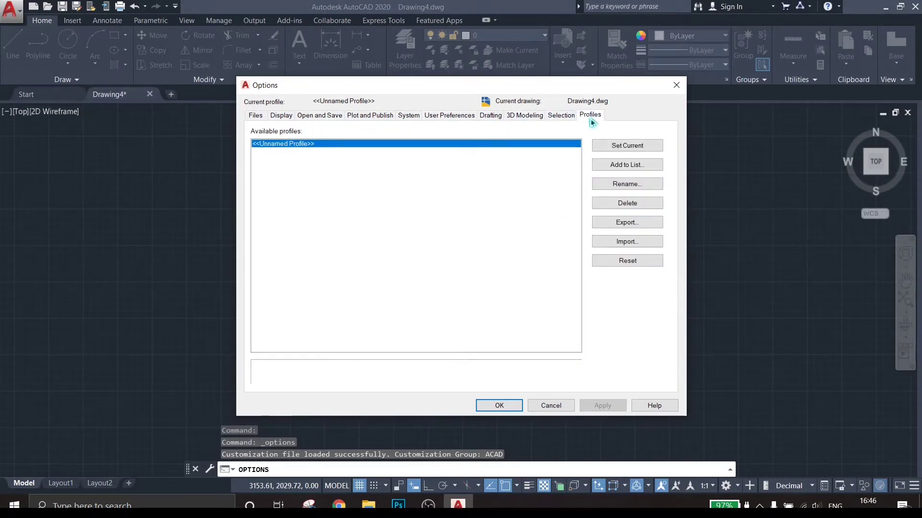
{"action": "left_click", "coordinate": [551, 406]}
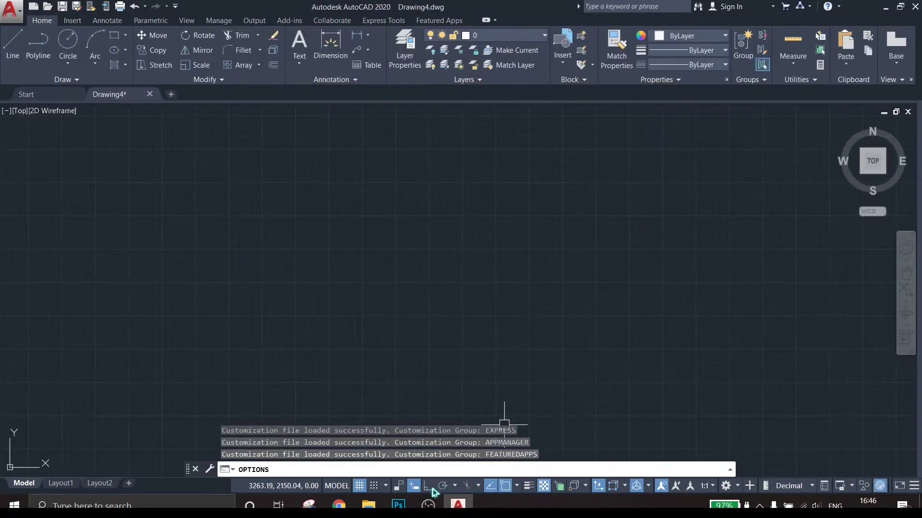
{"action": "left_click", "coordinate": [517, 486]}
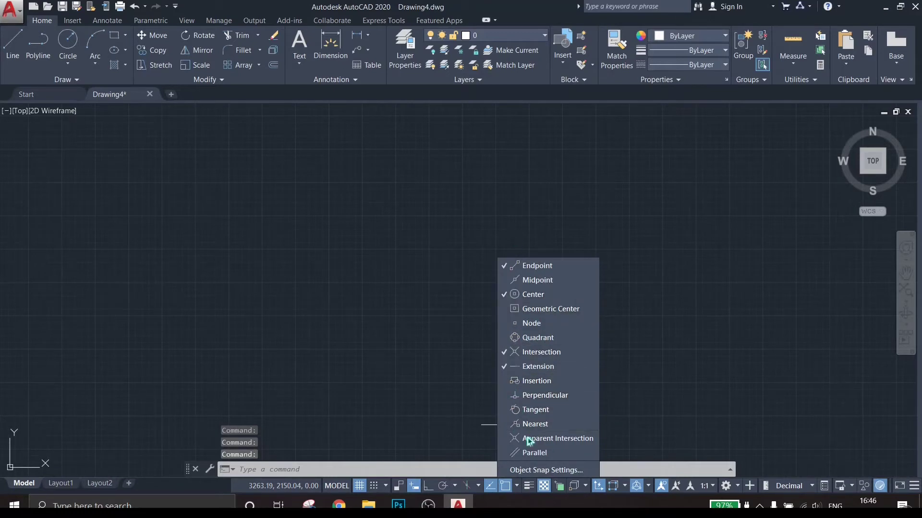
{"action": "left_click", "coordinate": [657, 393]}
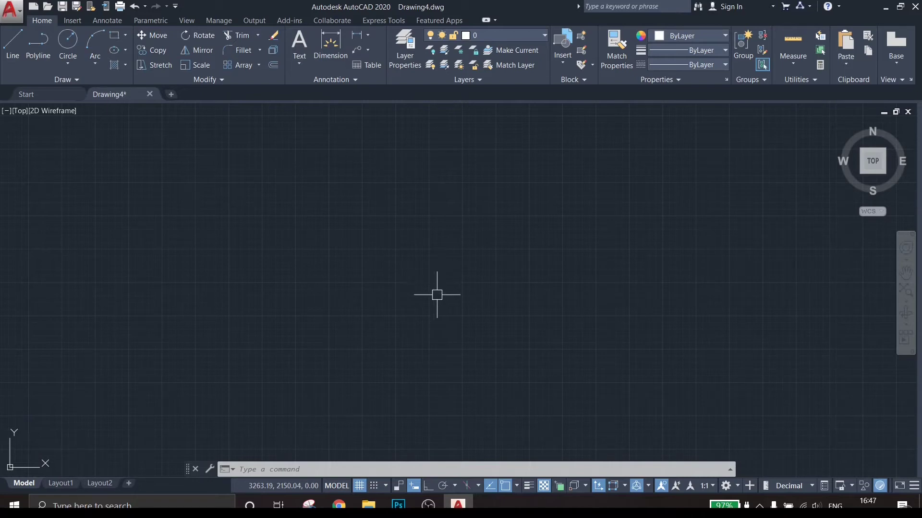
{"action": "right_click", "coordinate": [401, 221]}
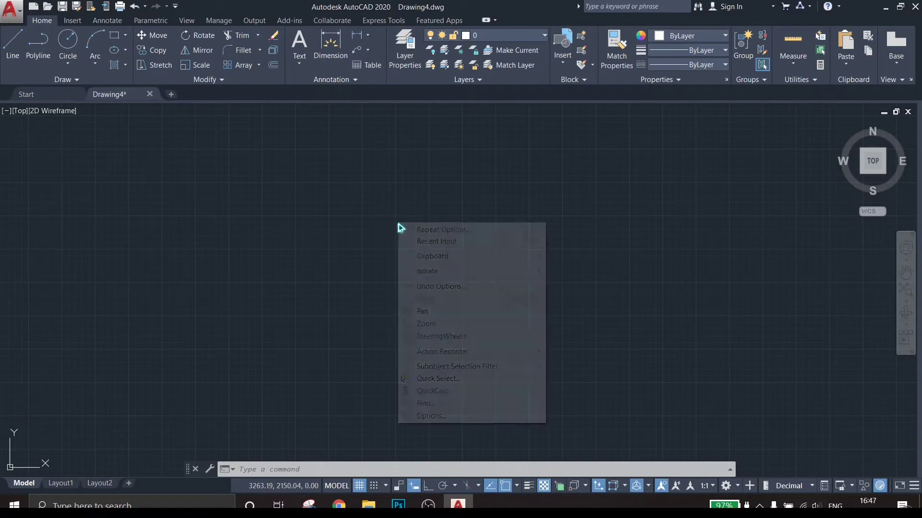
Review the save formats on the Open and Save tab, keeping AutoCAD 2018 Drawing.
{"action": "left_click", "coordinate": [424, 413]}
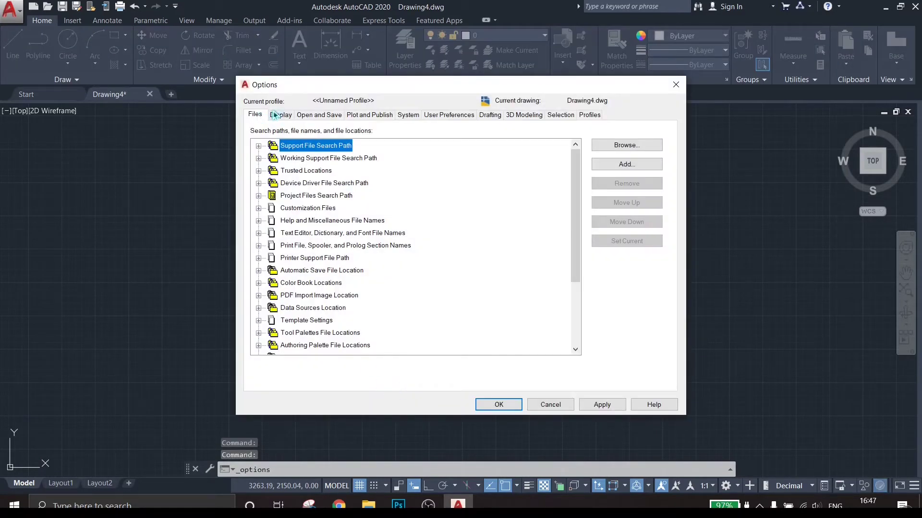
{"action": "left_click", "coordinate": [319, 117]}
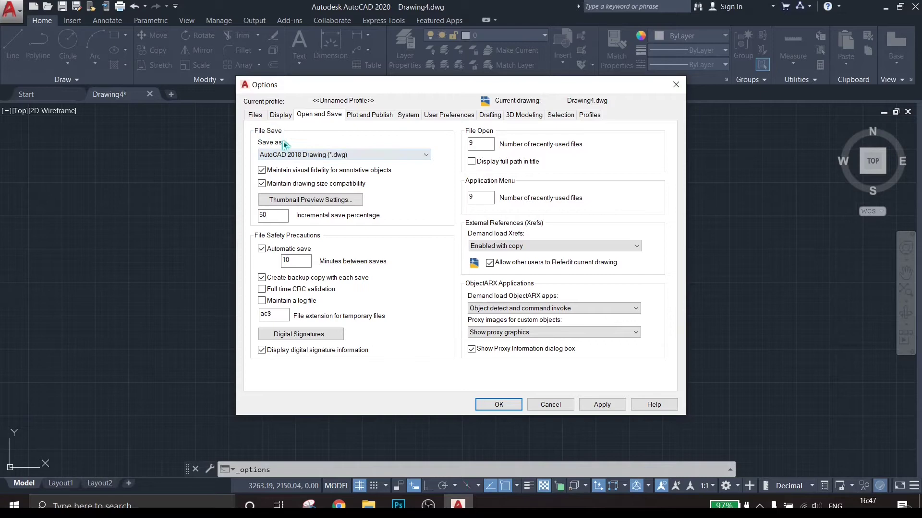
{"action": "left_click", "coordinate": [400, 155]}
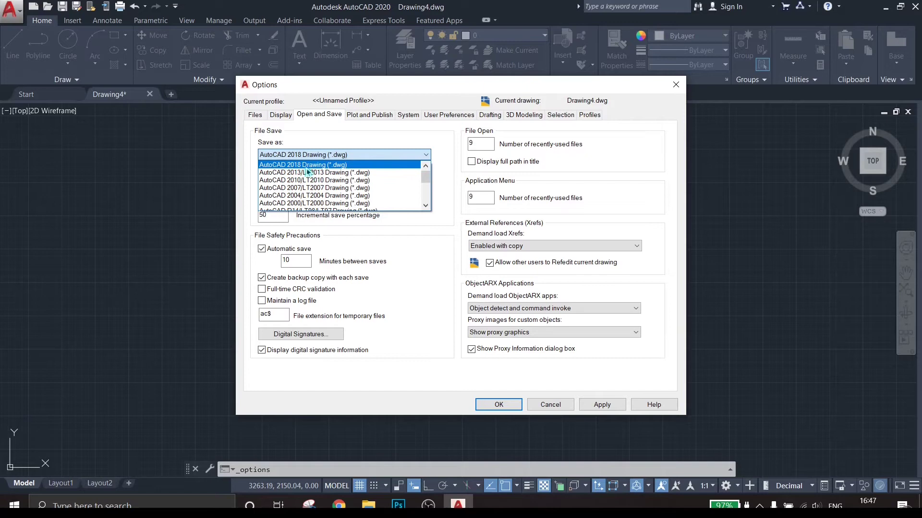
{"action": "left_click", "coordinate": [306, 166]}
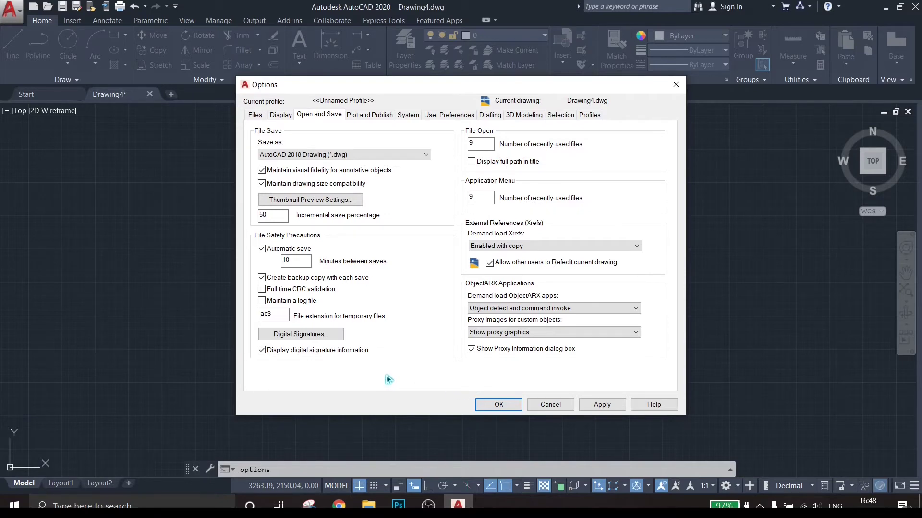
{"action": "left_click", "coordinate": [366, 155]}
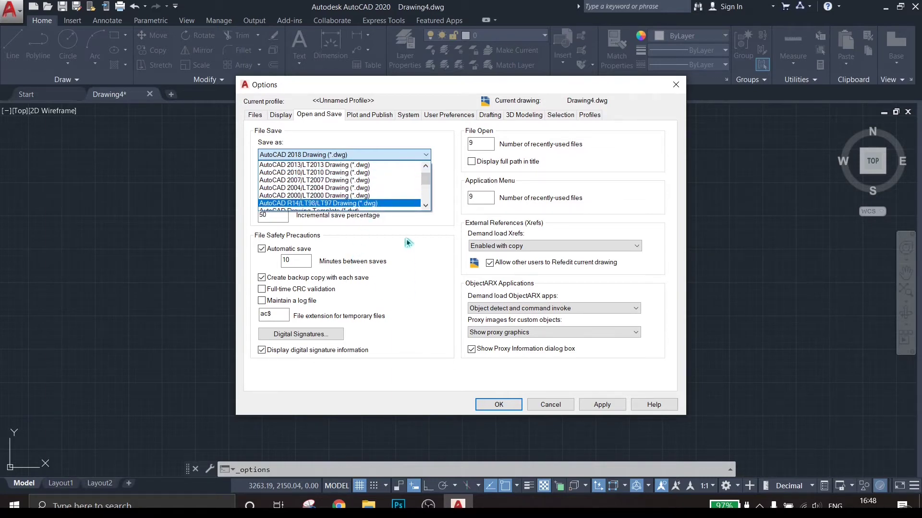
Set the default save format to AutoCAD 2013/LT2013 Drawing (*.dwg) and apply it.
{"action": "left_click", "coordinate": [425, 166]}
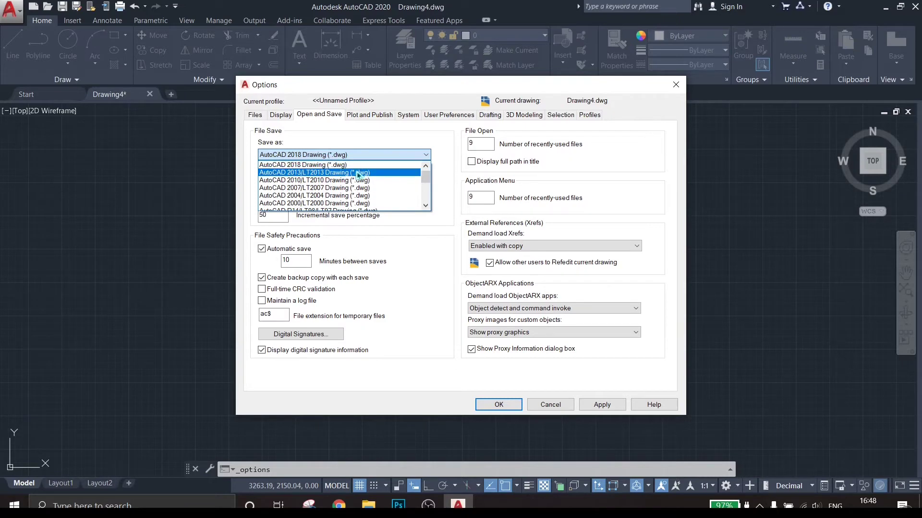
{"action": "left_click", "coordinate": [347, 173]}
{"action": "left_click", "coordinate": [381, 154]}
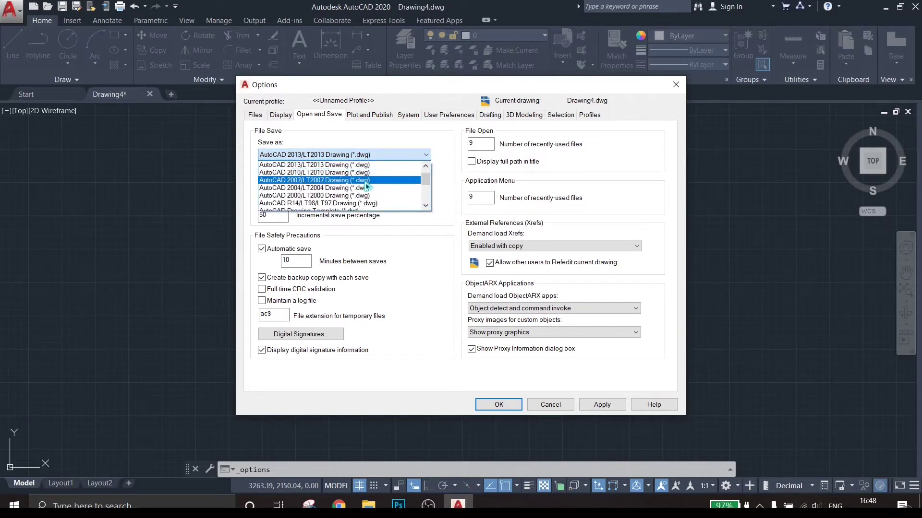
{"action": "scroll", "coordinate": [346, 183], "scroll_direction": "up", "scroll_amount": 1}
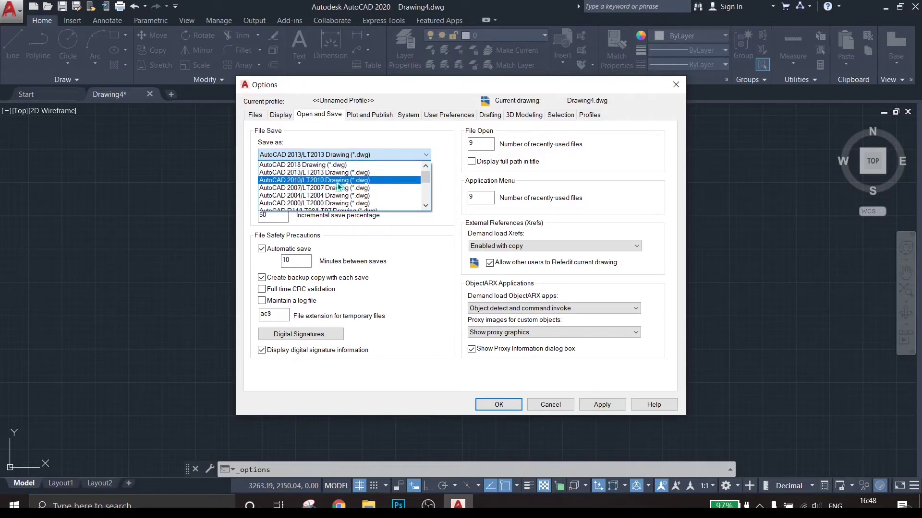
{"action": "left_click", "coordinate": [327, 173]}
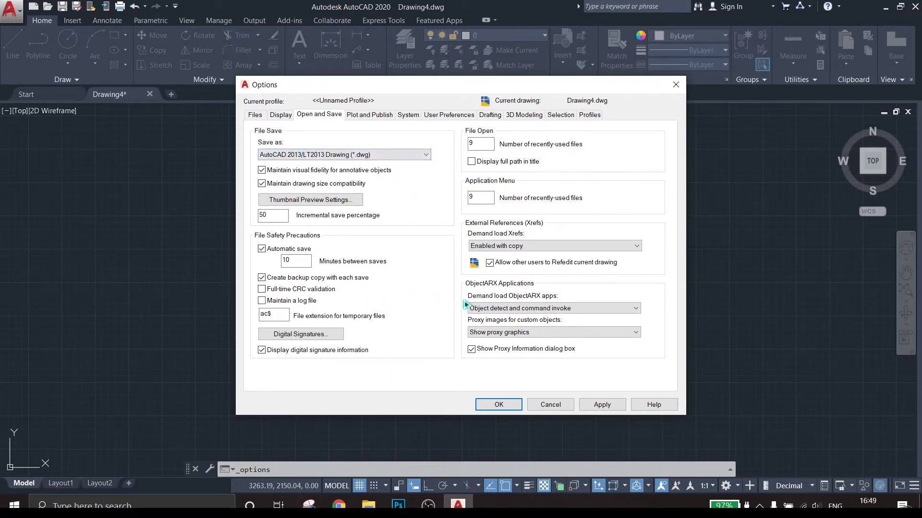
{"action": "left_click", "coordinate": [600, 406]}
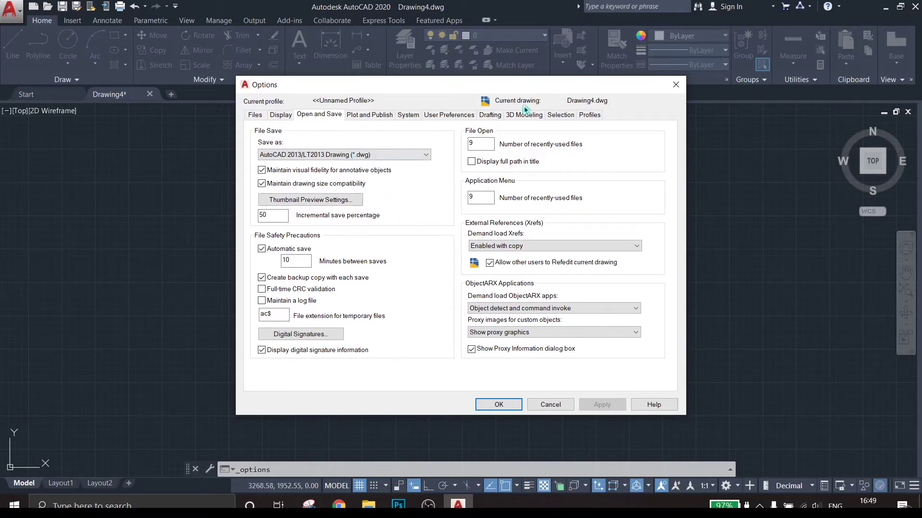
Flip between the Profiles and Open and Save pages, ending on Display settings.
{"action": "left_click", "coordinate": [589, 115]}
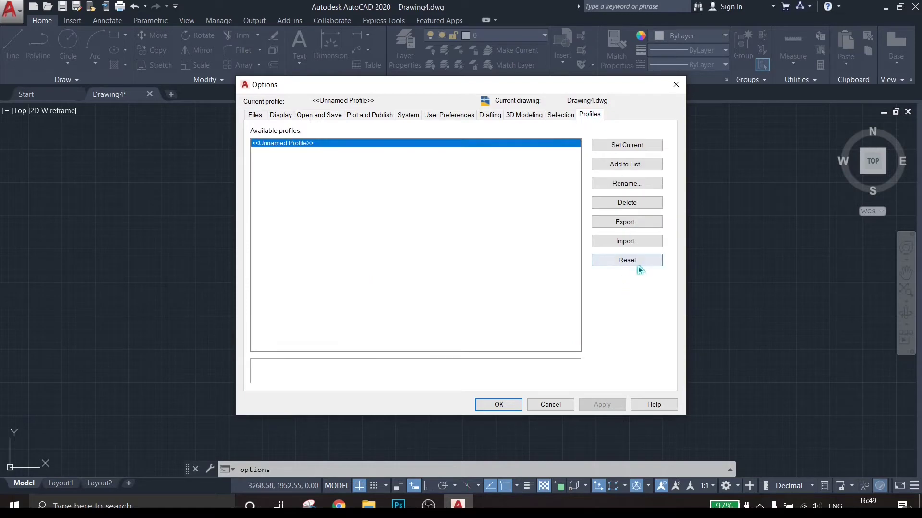
{"action": "left_click", "coordinate": [320, 116]}
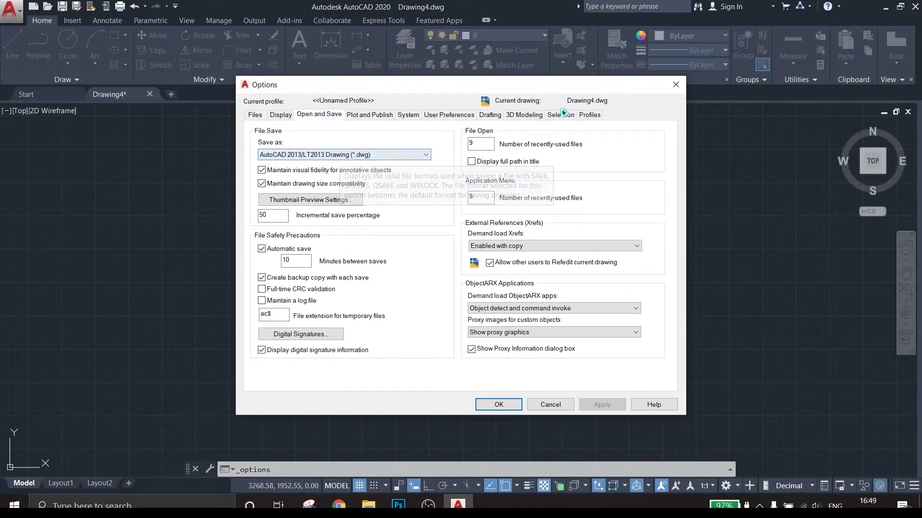
{"action": "left_click", "coordinate": [589, 115]}
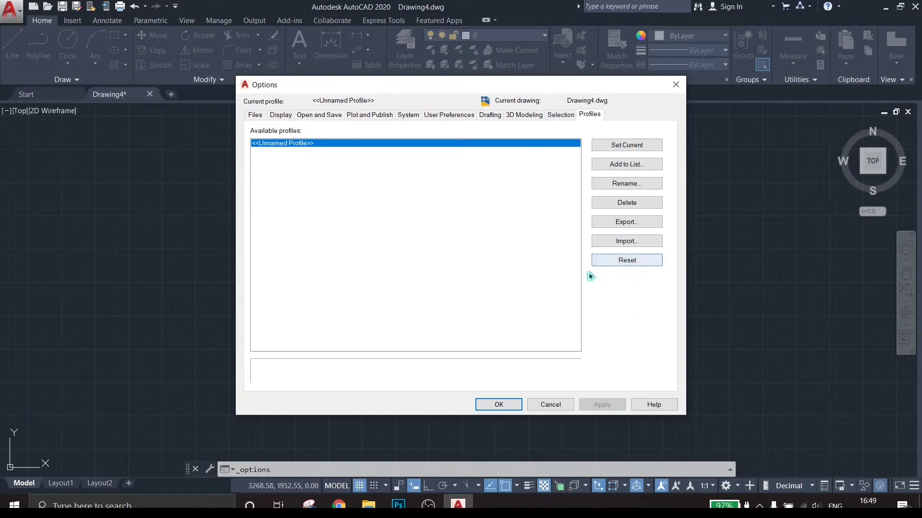
{"action": "left_click", "coordinate": [319, 115]}
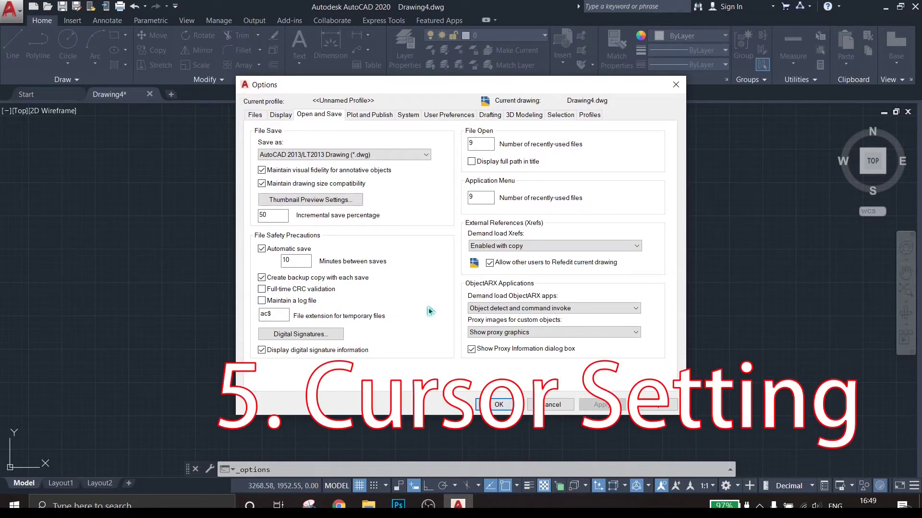
{"action": "left_click", "coordinate": [276, 115]}
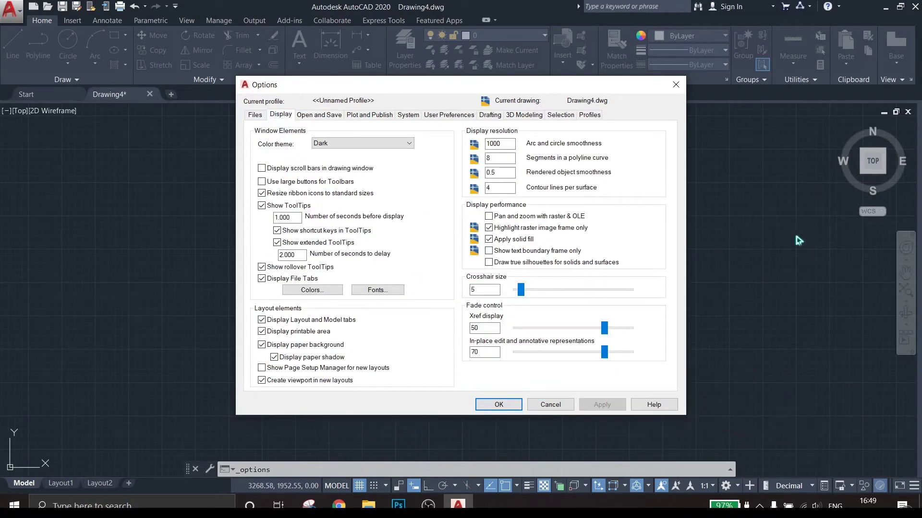
Accept Options, then start a line running up, across and down to the bottom corner.
{"action": "left_click", "coordinate": [499, 404]}
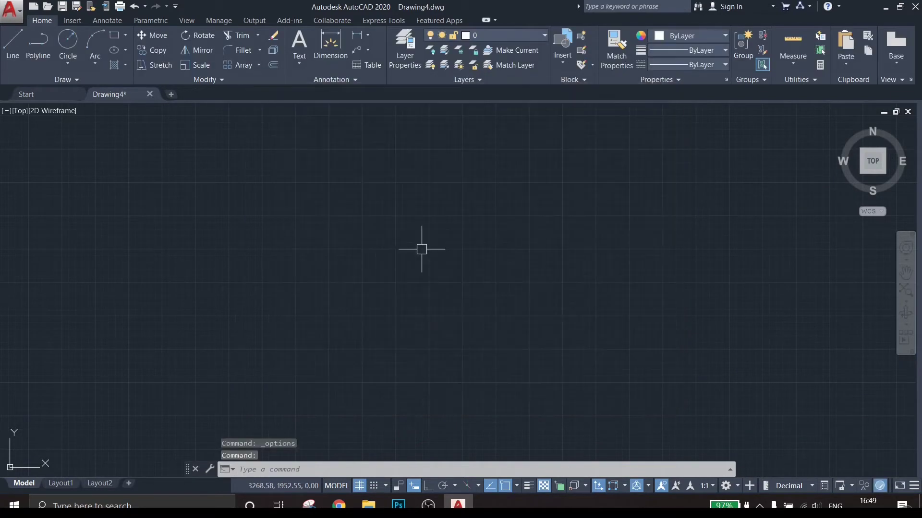
{"action": "left_click", "coordinate": [13, 46]}
{"action": "left_click", "coordinate": [146, 280]}
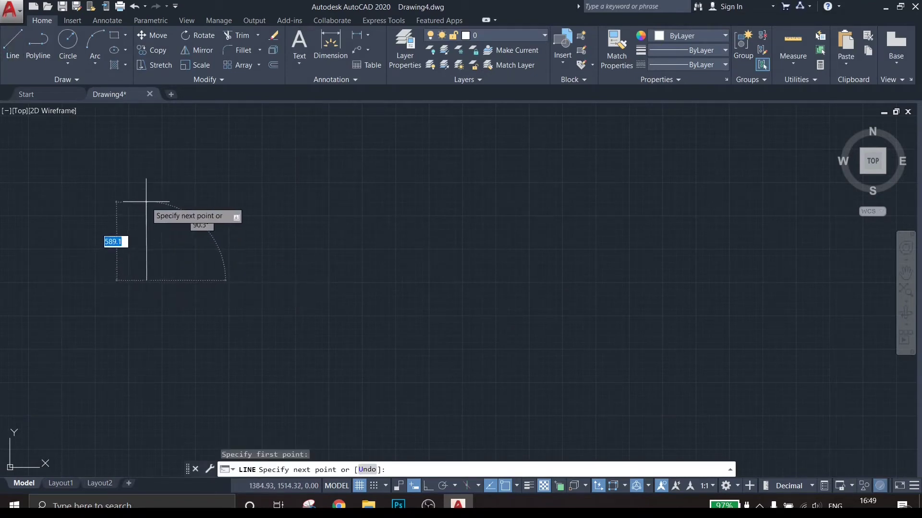
{"action": "left_click", "coordinate": [147, 202]}
{"action": "left_click", "coordinate": [248, 202]}
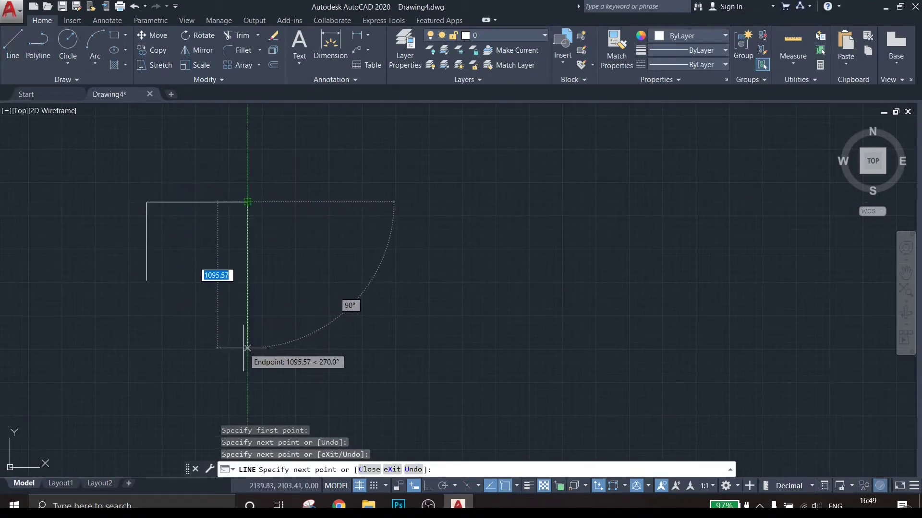
{"action": "left_click", "coordinate": [247, 348]}
Continue the line across the bottom, up and right, then finish it with Enter.
{"action": "left_click", "coordinate": [434, 348]}
{"action": "left_click", "coordinate": [434, 205]}
{"action": "left_click", "coordinate": [526, 204]}
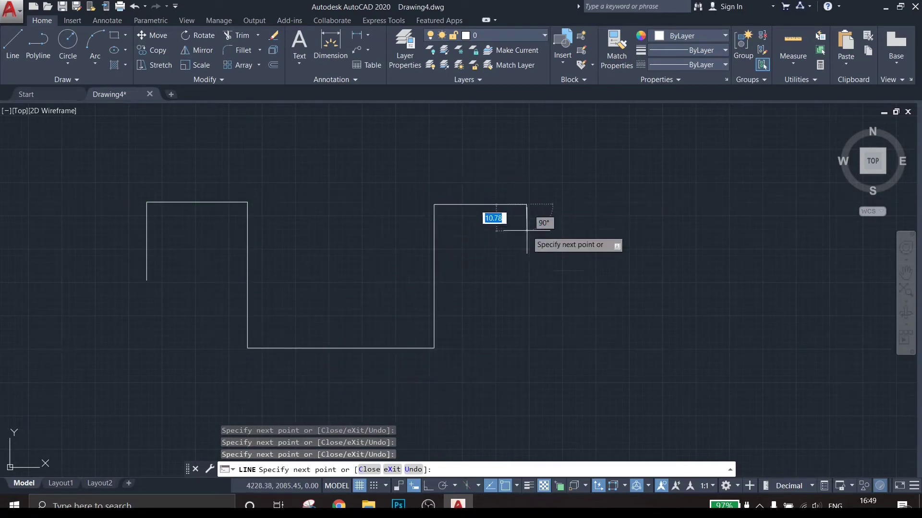
{"action": "right_click", "coordinate": [469, 305]}
{"action": "right_click", "coordinate": [455, 243]}
{"action": "left_click", "coordinate": [469, 252]}
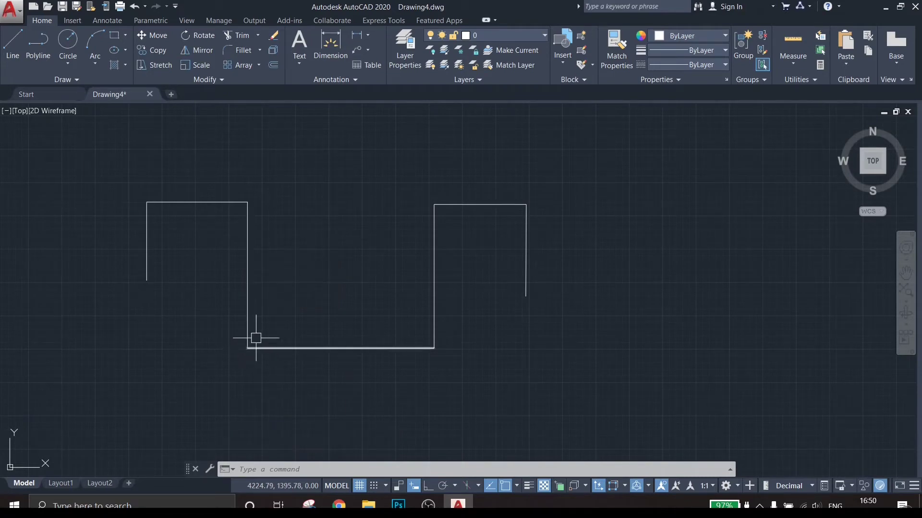
Change the 2D model space crosshair colour to Cyan in Options > Display > Colors.
{"action": "right_click", "coordinate": [310, 192]}
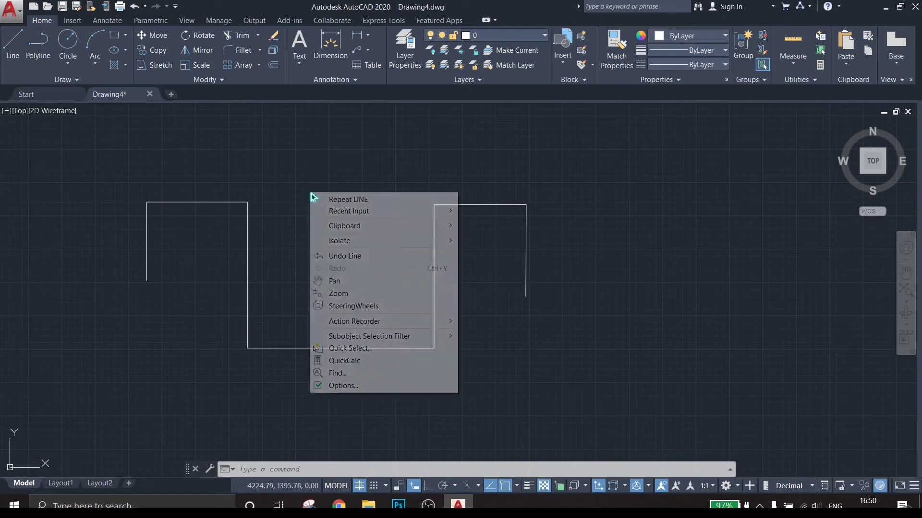
{"action": "left_click", "coordinate": [339, 387]}
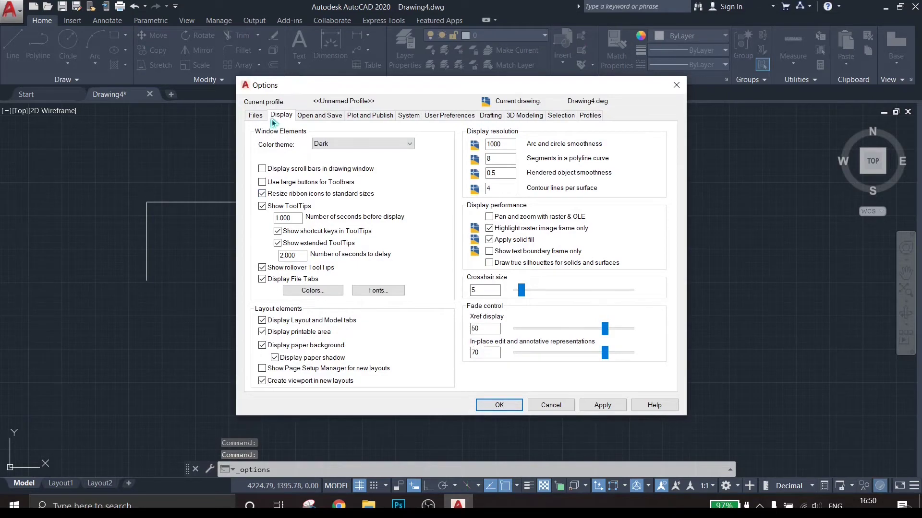
{"action": "left_click", "coordinate": [255, 117]}
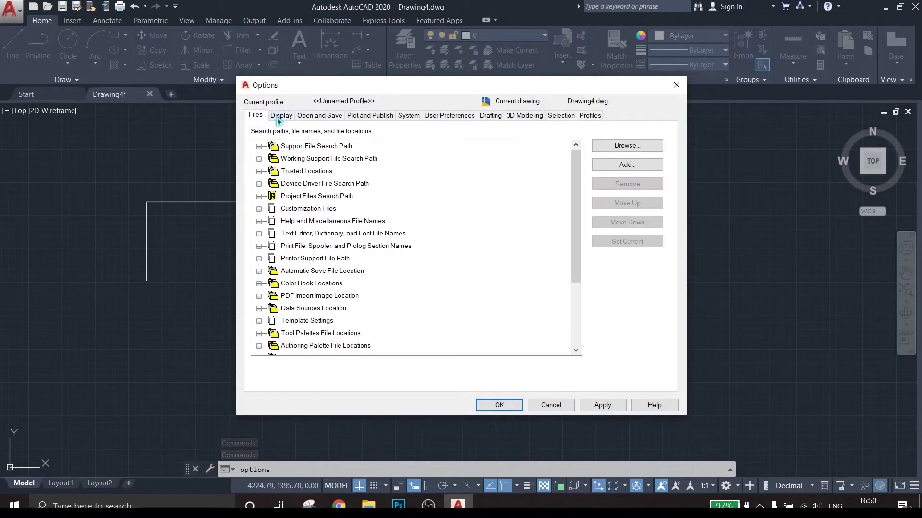
{"action": "left_click", "coordinate": [317, 291]}
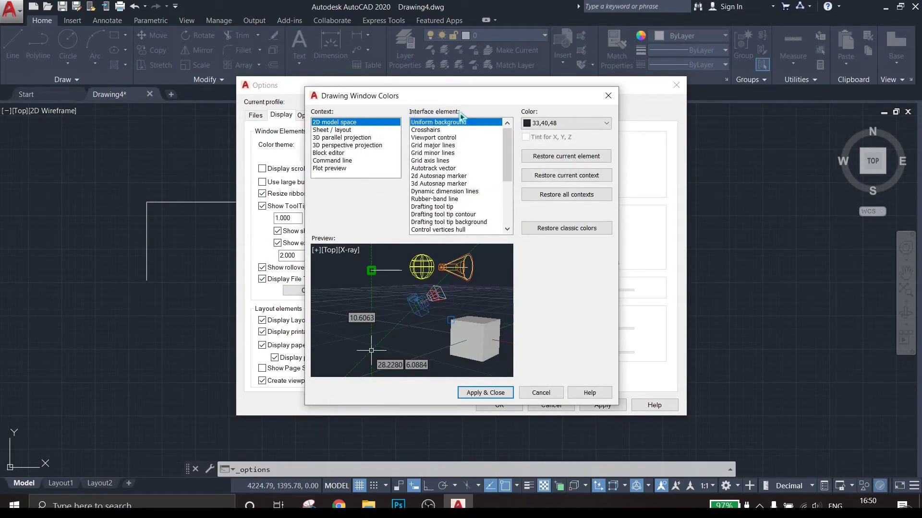
{"action": "left_click", "coordinate": [432, 131]}
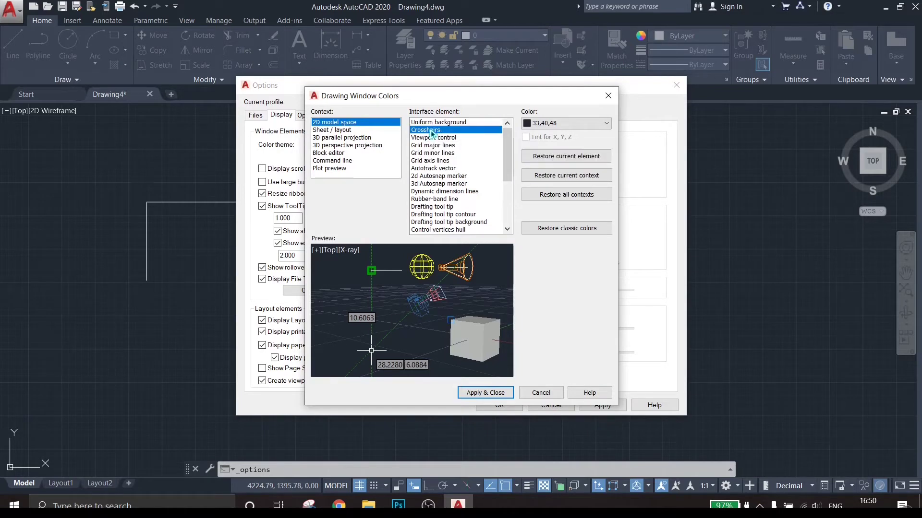
{"action": "left_click", "coordinate": [569, 123]}
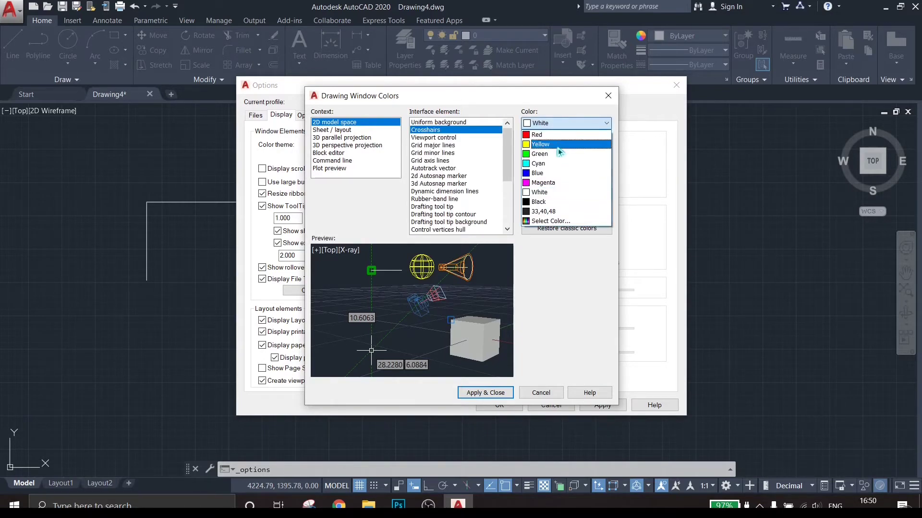
{"action": "left_click", "coordinate": [551, 168]}
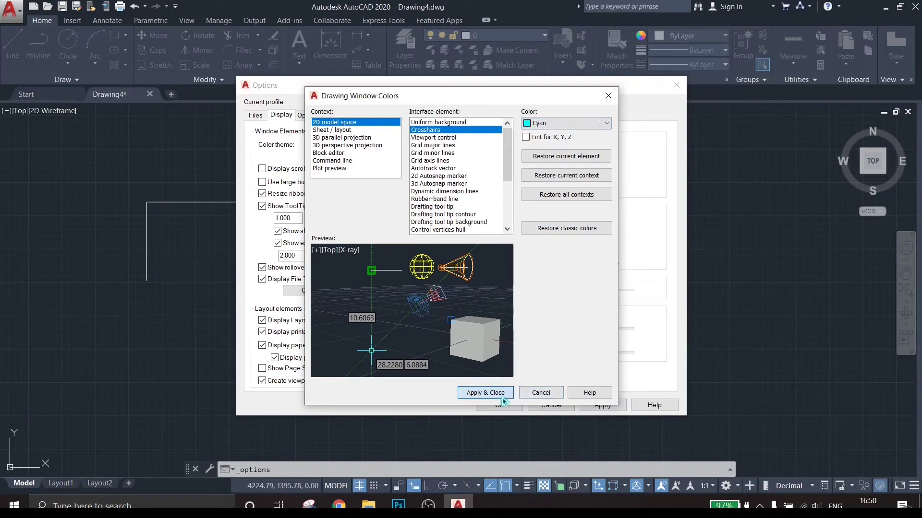
{"action": "left_click", "coordinate": [497, 394]}
{"action": "left_click", "coordinate": [509, 411]}
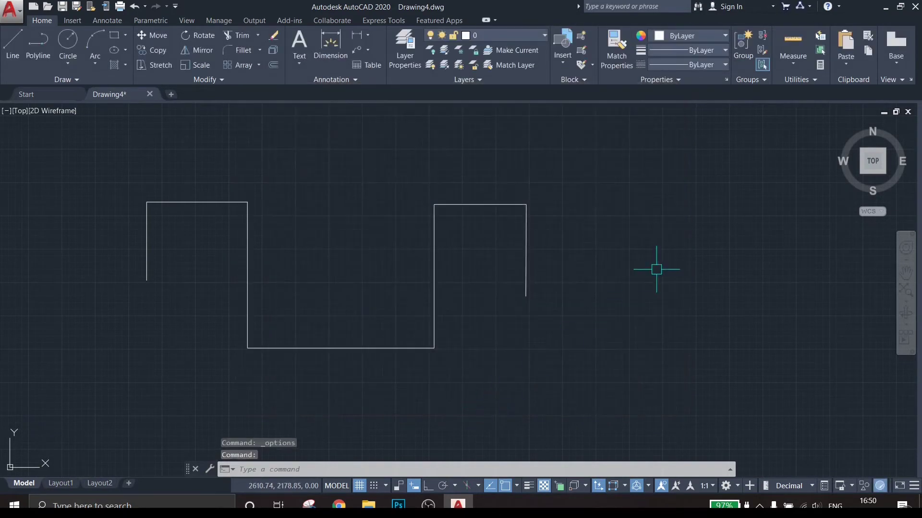
{"action": "right_click", "coordinate": [614, 247]}
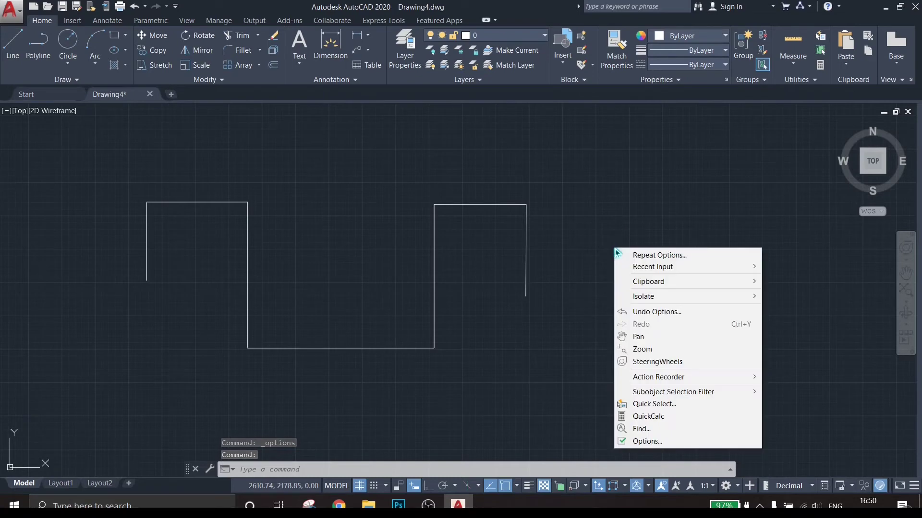
Set the crosshair size to 11 on the Options Display page.
{"action": "left_click", "coordinate": [643, 441]}
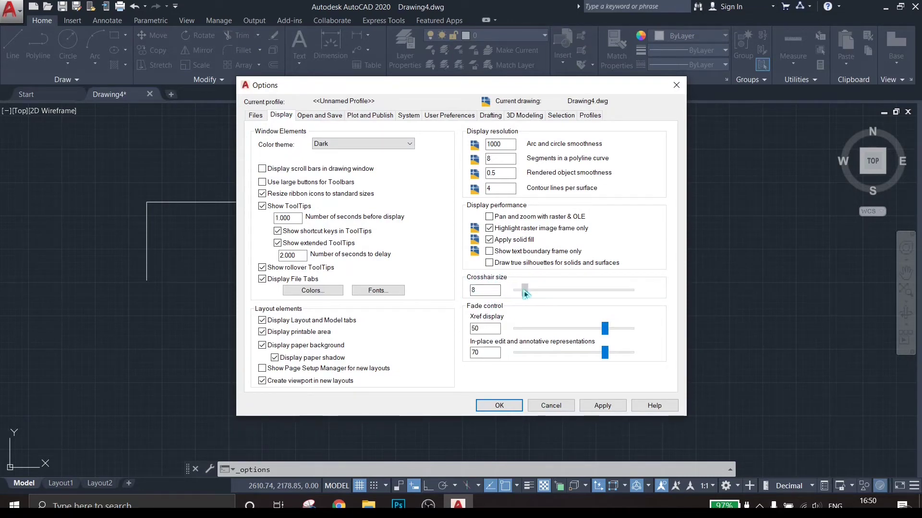
{"action": "left_click_drag", "start_coordinate": [529, 293], "coordinate": [531, 294]}
{"action": "left_click_drag", "start_coordinate": [531, 292], "coordinate": [528, 292]}
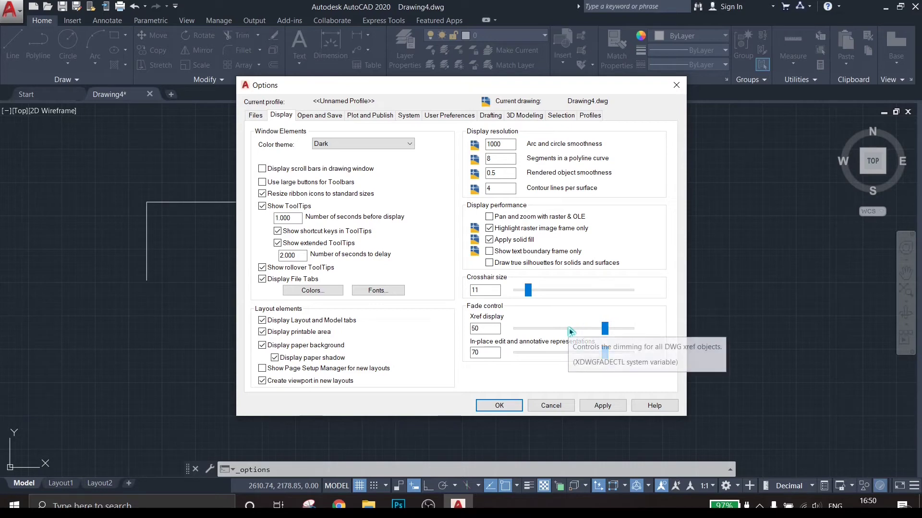
Shrink the pickbox and grip sizes, review Drafting settings, and close Options.
{"action": "left_click", "coordinate": [560, 118]}
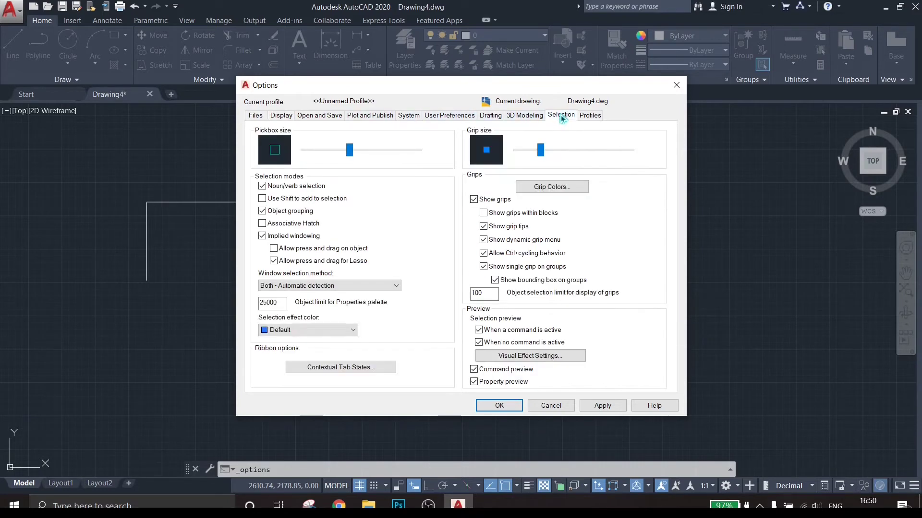
{"action": "left_click_drag", "start_coordinate": [353, 153], "coordinate": [341, 153]}
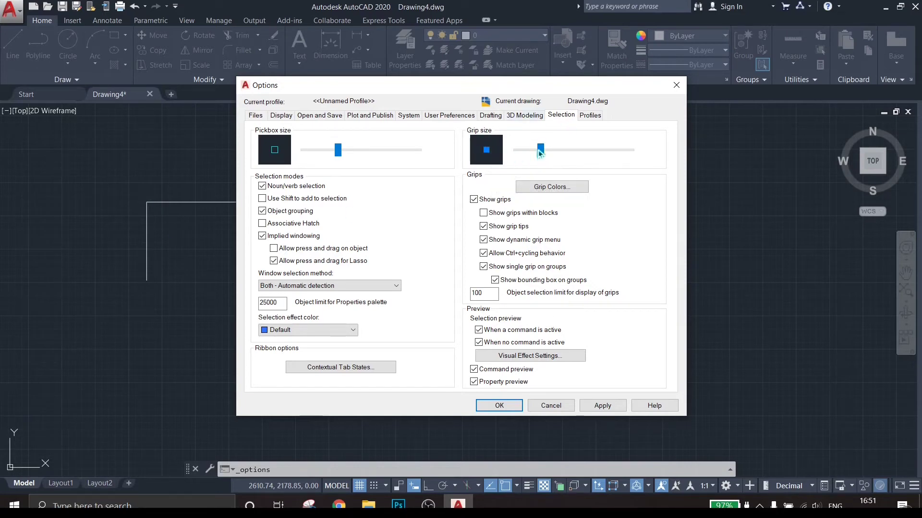
{"action": "mouse_move", "coordinate": [546, 153]}
{"action": "left_mouse_down"}
{"action": "mouse_move", "coordinate": [630, 152]}
{"action": "mouse_move", "coordinate": [537, 152]}
{"action": "left_mouse_up"}
{"action": "left_click", "coordinate": [508, 117]}
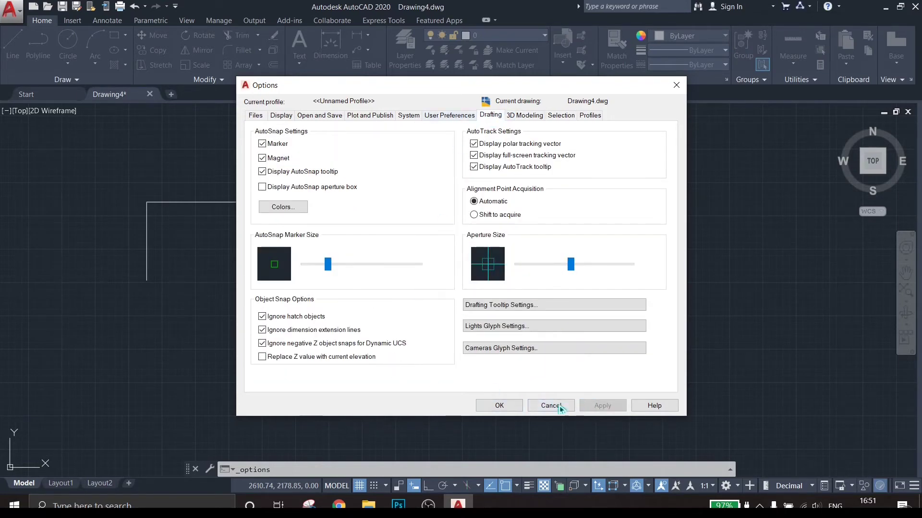
{"action": "left_click", "coordinate": [500, 405]}
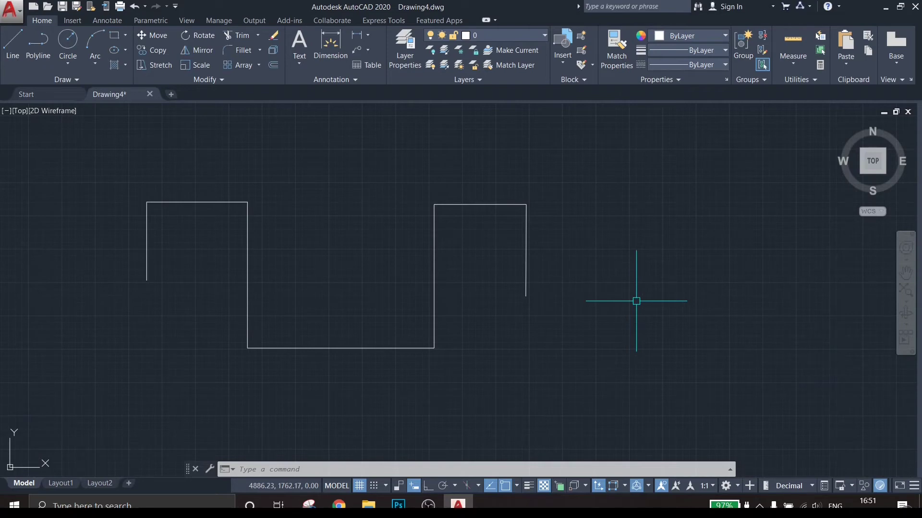
Zoom the view and draw a long, thin horizontal rectangle.
{"action": "scroll", "coordinate": [636, 301], "scroll_direction": "up", "scroll_amount": 2}
{"action": "scroll", "coordinate": [636, 301], "scroll_direction": "down", "scroll_amount": 6}
{"action": "scroll", "coordinate": [883, 276], "scroll_direction": "up", "scroll_amount": 2}
{"action": "scroll", "coordinate": [883, 276], "scroll_direction": "up", "scroll_amount": 2}
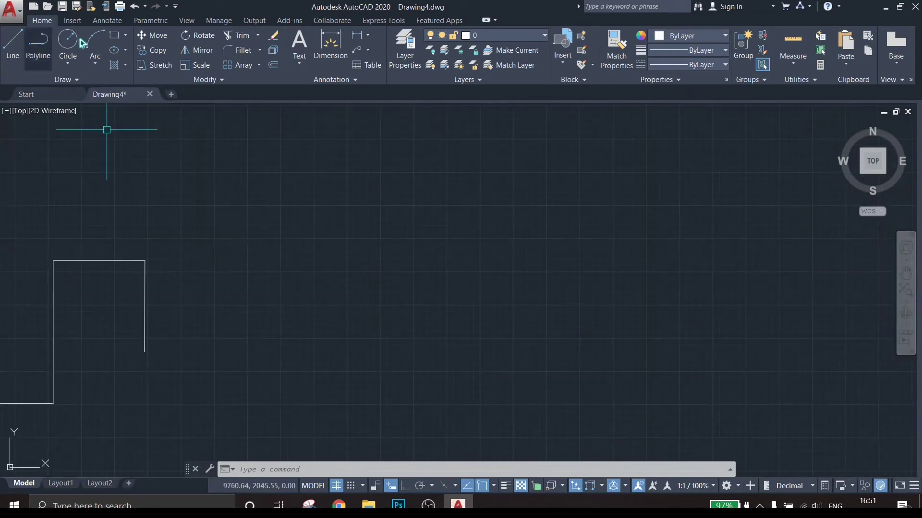
{"action": "left_click", "coordinate": [115, 35]}
{"action": "left_click", "coordinate": [252, 198]}
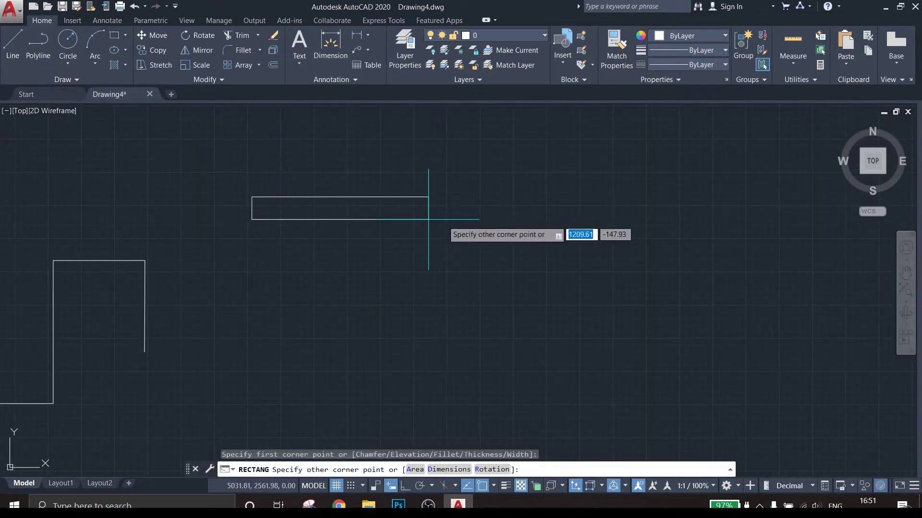
{"action": "left_click", "coordinate": [557, 215]}
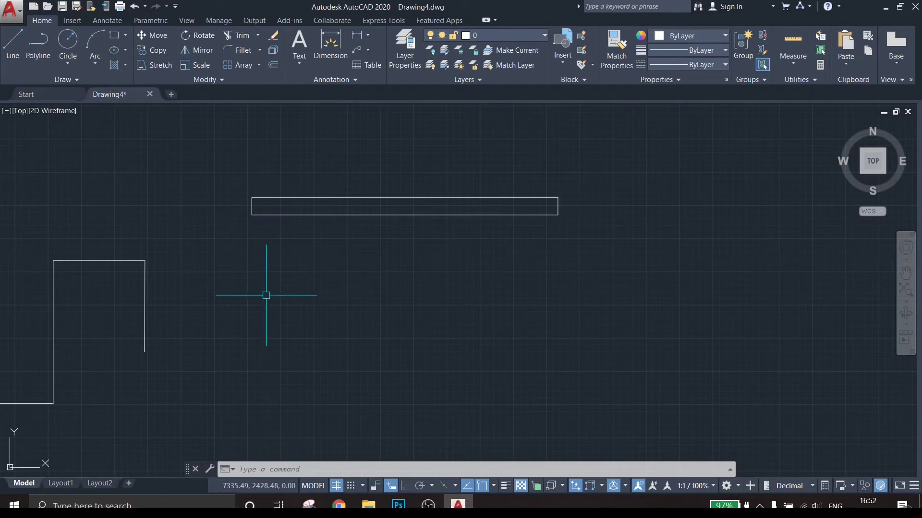
Draw a second thin rectangle below the first and crossing-select both to start copying.
{"action": "left_click", "coordinate": [113, 36]}
{"action": "left_click", "coordinate": [323, 262]}
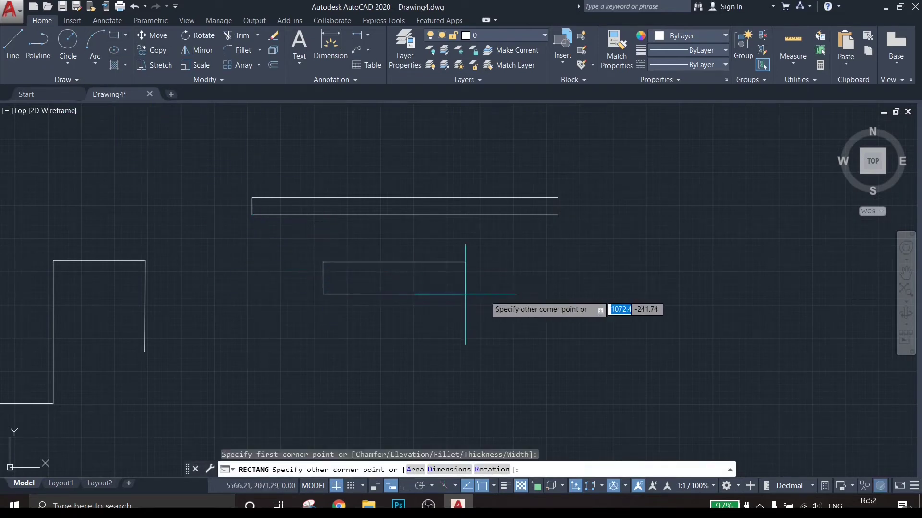
{"action": "left_click", "coordinate": [578, 278]}
{"action": "left_click", "coordinate": [625, 324]}
{"action": "left_click", "coordinate": [248, 123]}
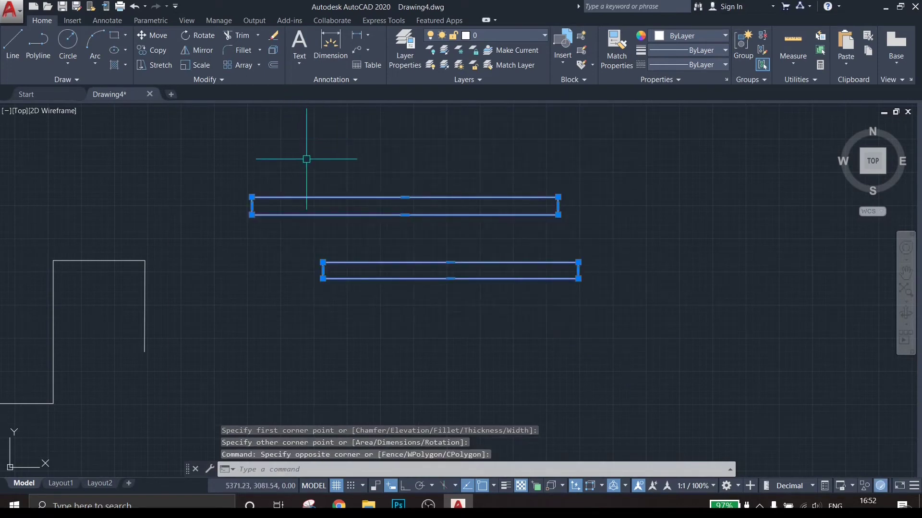
{"action": "type", "text": "co"}
{"action": "key", "text": "Return"}
Place about thirty copies of the rectangle pair across the drawing, then end COPY.
{"action": "left_click", "coordinate": [253, 215]}
{"action": "left_click", "coordinate": [201, 310]}
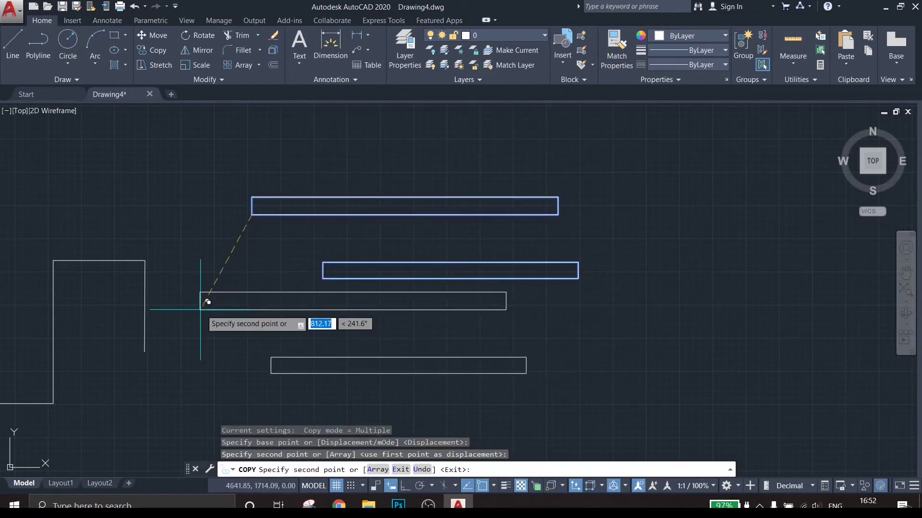
{"action": "left_click", "coordinate": [471, 347]}
{"action": "left_click", "coordinate": [468, 147]}
{"action": "scroll", "coordinate": [547, 226], "scroll_direction": "down", "scroll_amount": 4}
{"action": "left_click", "coordinate": [565, 232]}
{"action": "left_click", "coordinate": [420, 306]}
{"action": "left_click", "coordinate": [535, 356]}
{"action": "left_click", "coordinate": [701, 296]}
{"action": "left_click", "coordinate": [730, 183]}
{"action": "left_click", "coordinate": [669, 188]}
{"action": "left_click", "coordinate": [466, 148]}
{"action": "left_click", "coordinate": [419, 180]}
{"action": "left_click", "coordinate": [339, 141]}
{"action": "left_click", "coordinate": [304, 190]}
{"action": "left_click", "coordinate": [335, 308]}
{"action": "left_click", "coordinate": [372, 361]}
{"action": "left_click", "coordinate": [439, 395]}
{"action": "scroll", "coordinate": [350, 273], "scroll_direction": "up", "scroll_amount": 6}
{"action": "scroll", "coordinate": [309, 271], "scroll_direction": "down", "scroll_amount": 1}
{"action": "scroll", "coordinate": [350, 258], "scroll_direction": "down", "scroll_amount": 8}
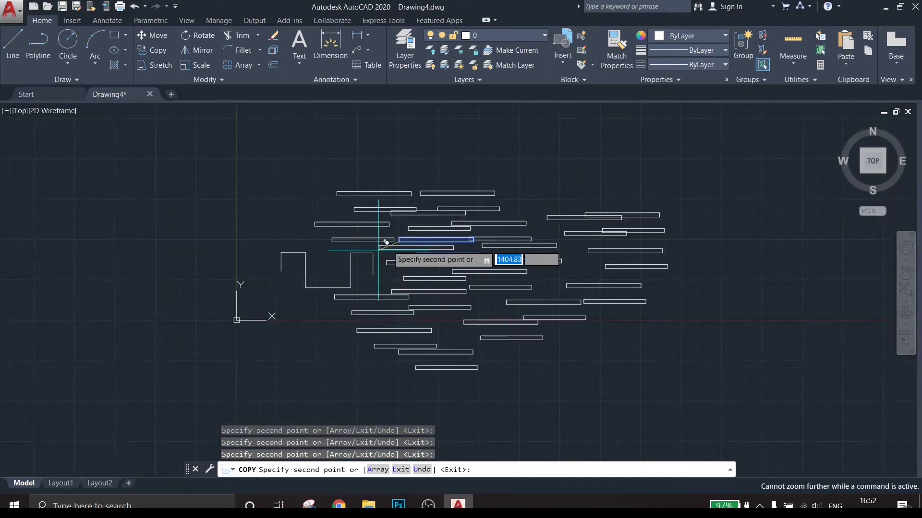
{"action": "left_click", "coordinate": [527, 184]}
{"action": "left_click", "coordinate": [664, 181]}
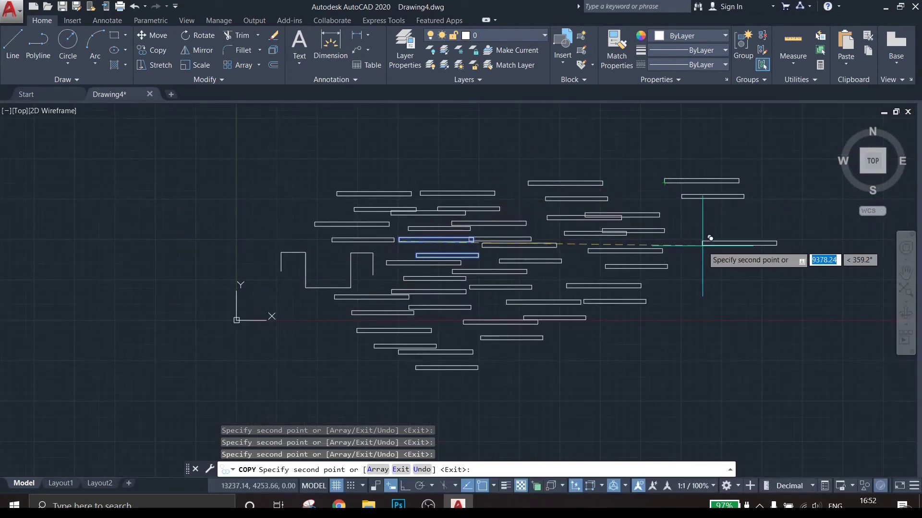
{"action": "left_click", "coordinate": [702, 244]}
{"action": "left_click", "coordinate": [651, 370]}
{"action": "left_click", "coordinate": [539, 345]}
{"action": "left_click", "coordinate": [540, 375]}
{"action": "left_click", "coordinate": [658, 337]}
{"action": "left_click", "coordinate": [724, 298]}
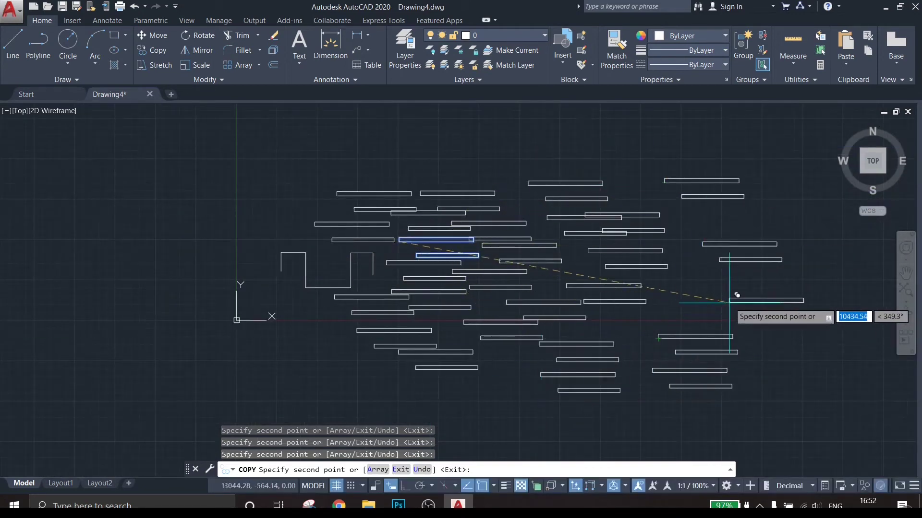
{"action": "left_click", "coordinate": [703, 218]}
{"action": "left_click", "coordinate": [638, 308]}
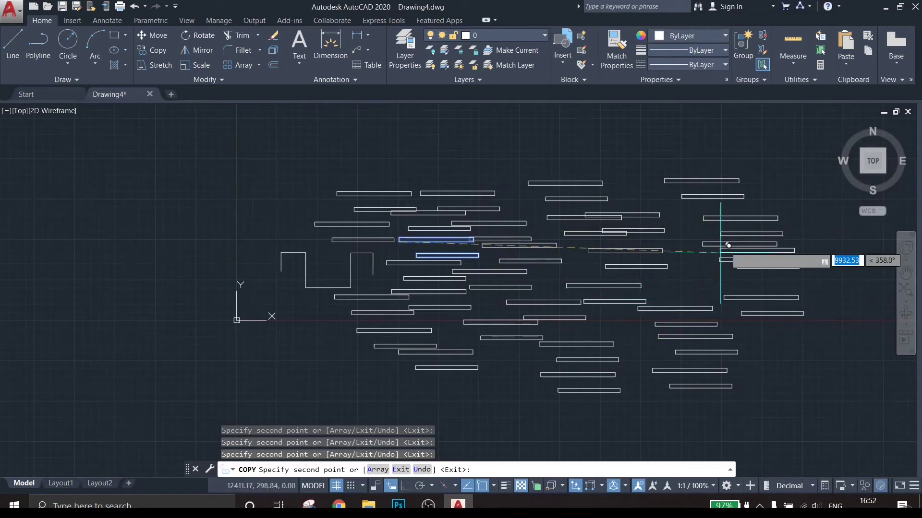
{"action": "left_click", "coordinate": [736, 131]}
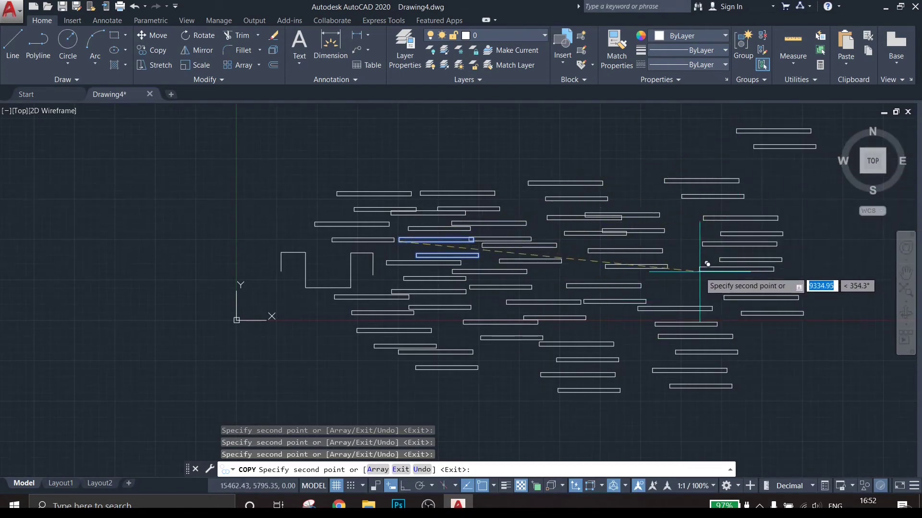
{"action": "left_click", "coordinate": [679, 278]}
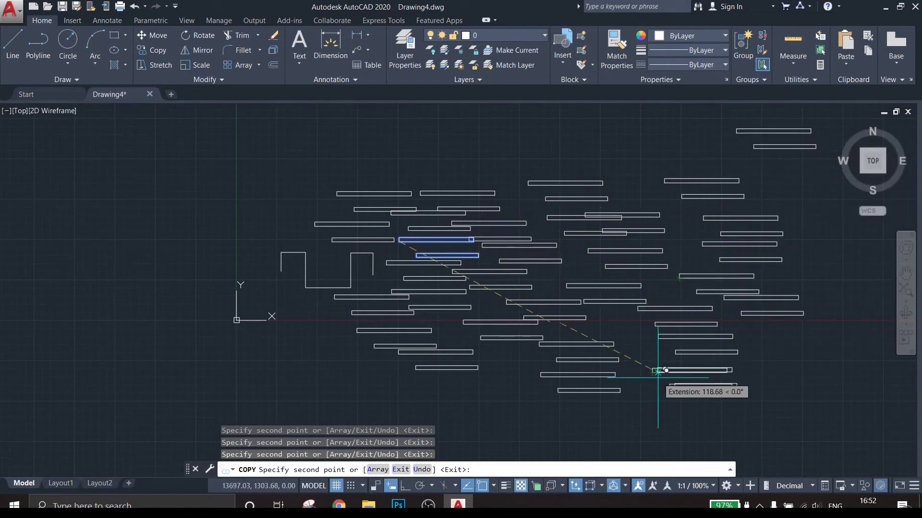
{"action": "left_click", "coordinate": [546, 323]}
{"action": "key", "text": "Escape"}
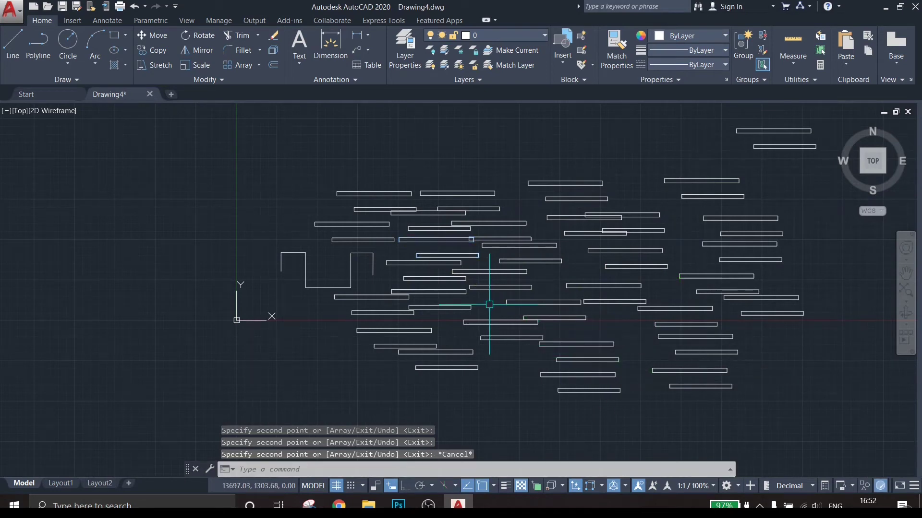
Zoom out and select the top rectangle.
{"action": "scroll", "coordinate": [576, 317], "scroll_direction": "down", "scroll_amount": 2}
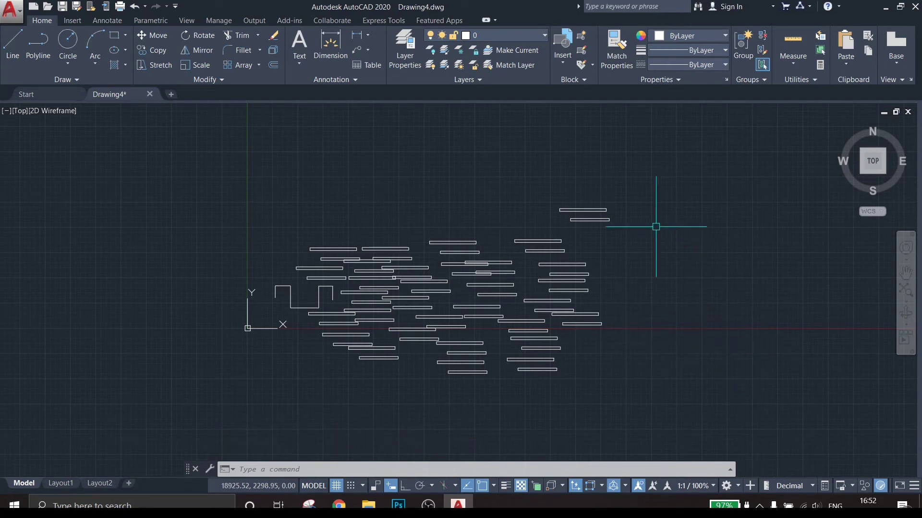
{"action": "left_click", "coordinate": [606, 208]}
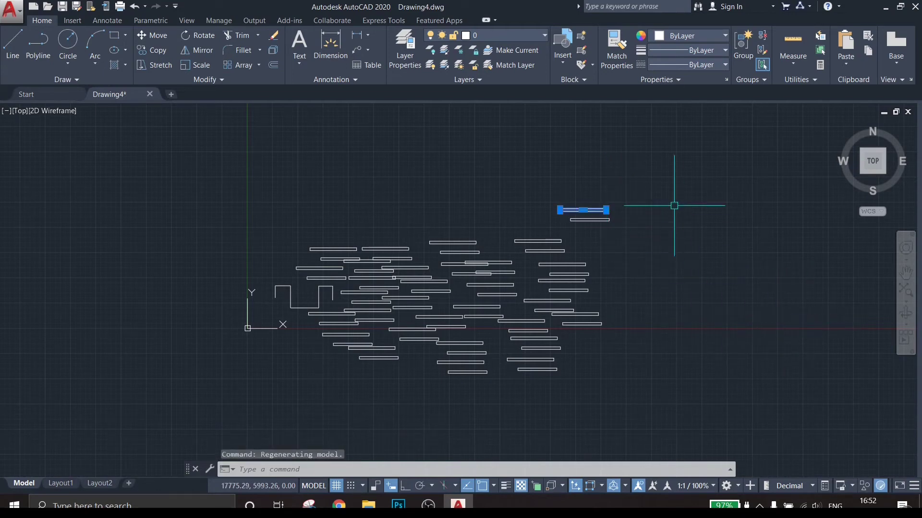
{"action": "scroll", "coordinate": [650, 195], "scroll_direction": "up", "scroll_amount": 2}
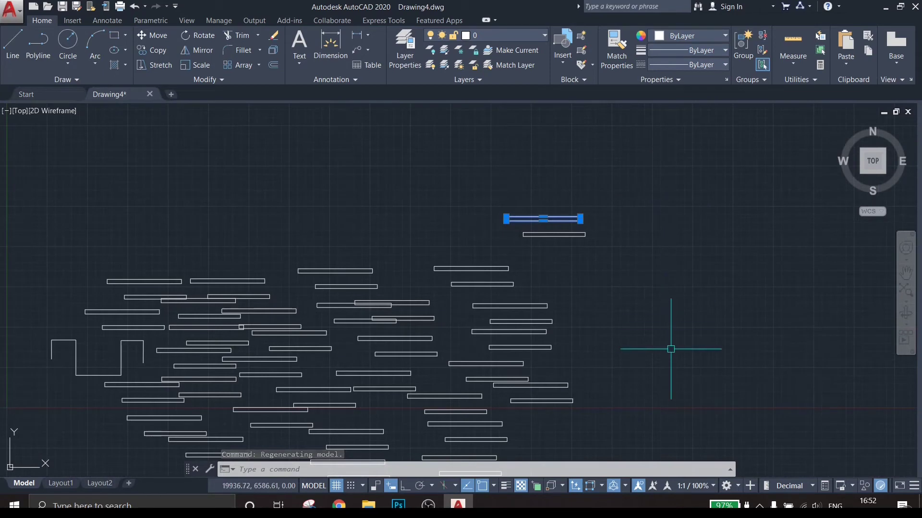
Dismiss the shortcut menus and clear the rectangle selection.
{"action": "right_click", "coordinate": [666, 168]}
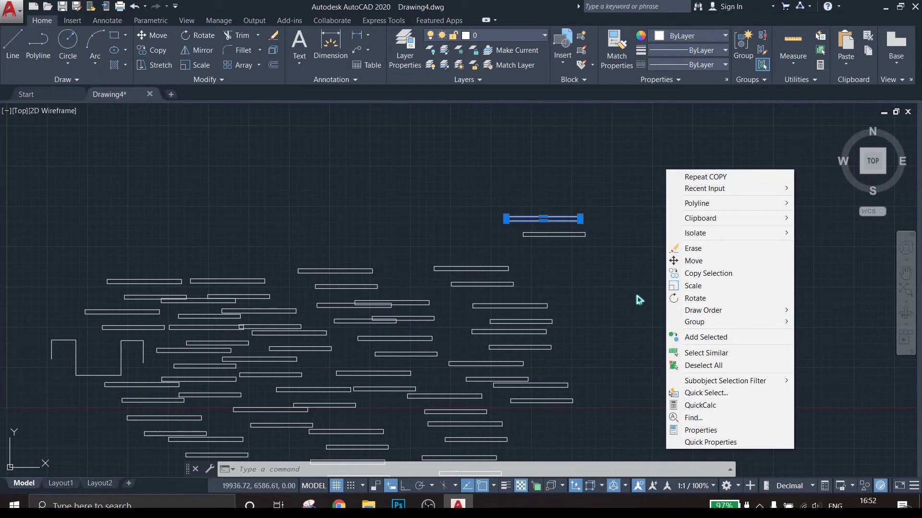
{"action": "key", "text": "Escape"}
{"action": "key", "text": "Escape"}
{"action": "key", "text": "Escape"}
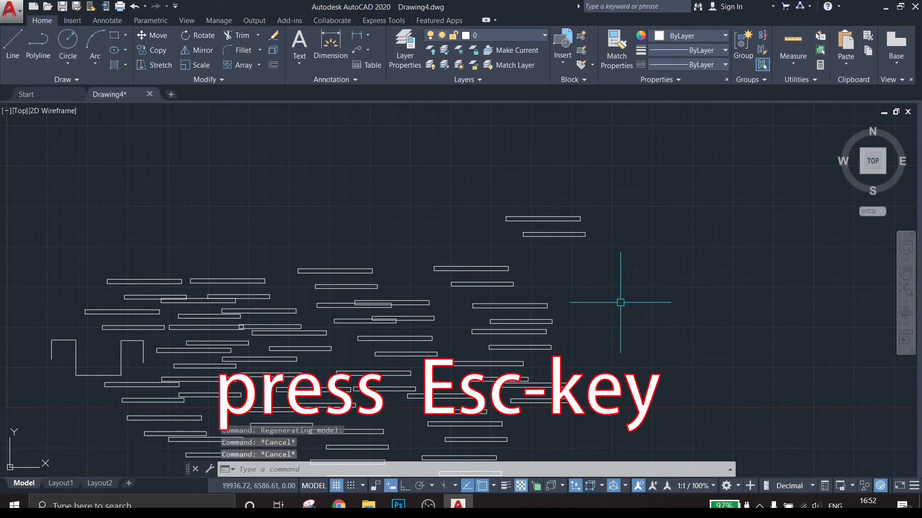
{"action": "right_click", "coordinate": [644, 201]}
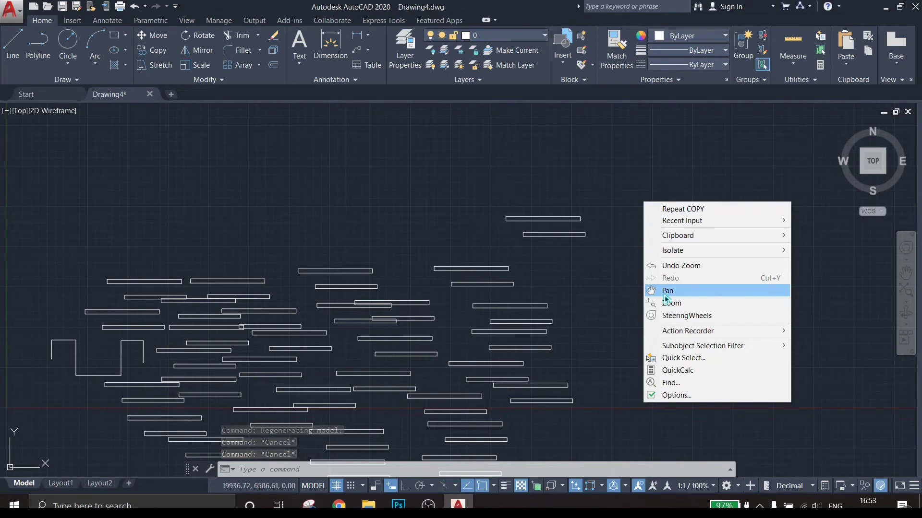
{"action": "left_click", "coordinate": [616, 208]}
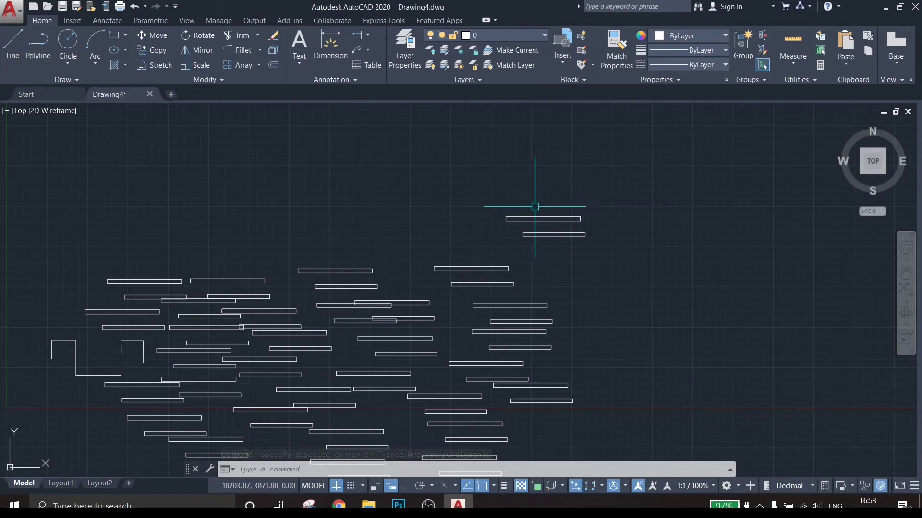
Select the upper and lower short rectangles, then show the desktop with Win+D.
{"action": "left_click", "coordinate": [527, 219]}
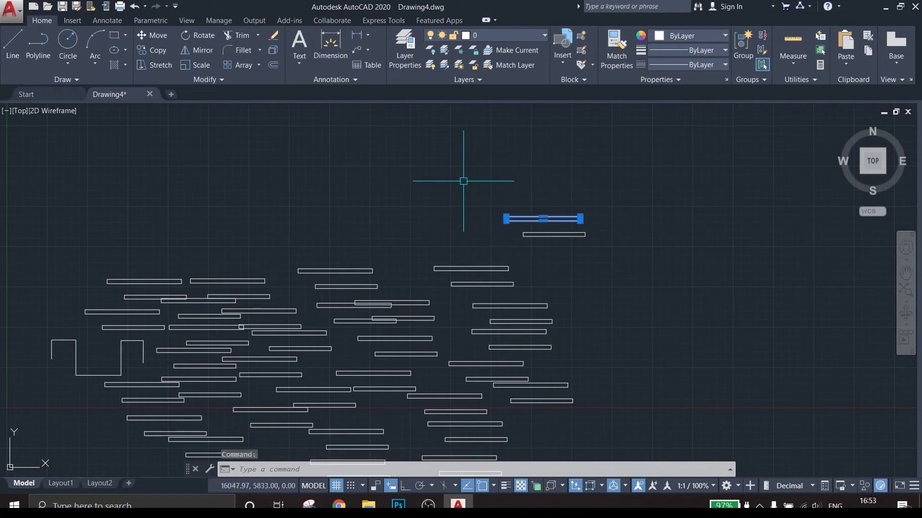
{"action": "left_click", "coordinate": [477, 263]}
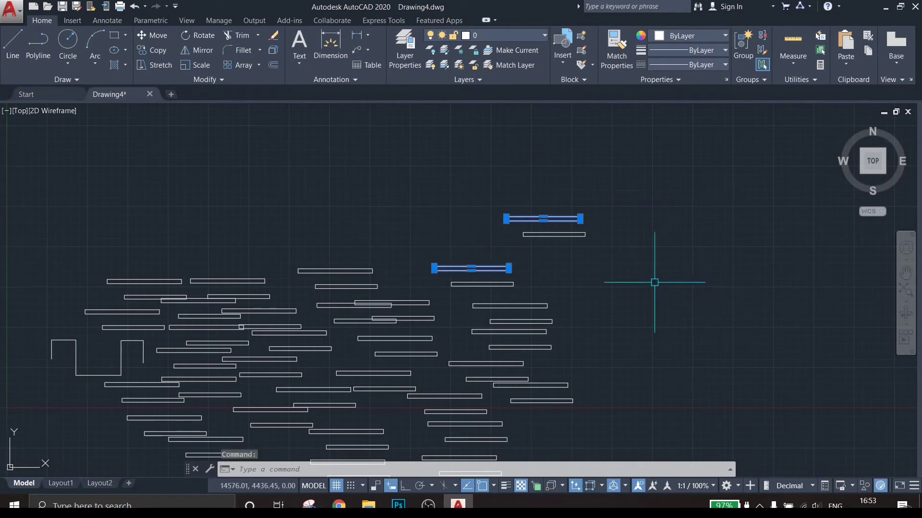
{"action": "key", "text": "super+d"}
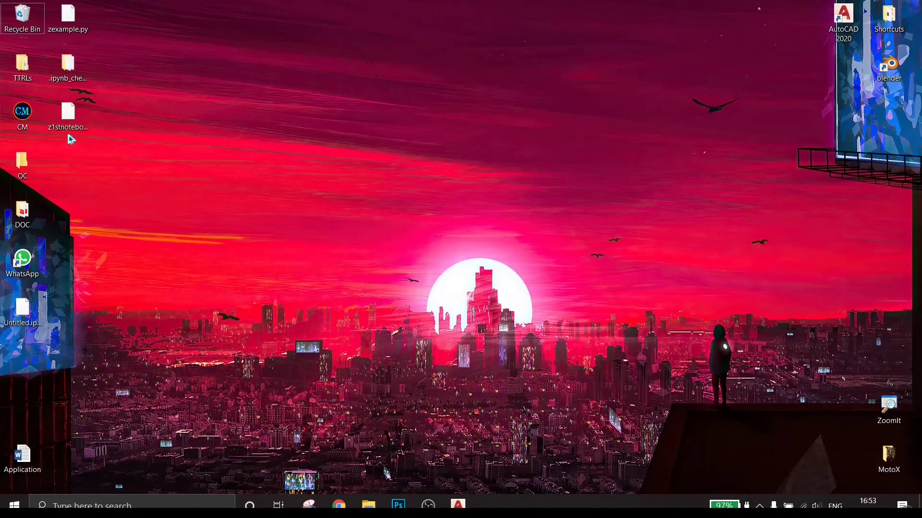
Select the .ipynb_checkpoints and zexample.py desktop icons, then restore AutoCAD from the taskbar.
{"action": "left_click", "coordinate": [72, 68]}
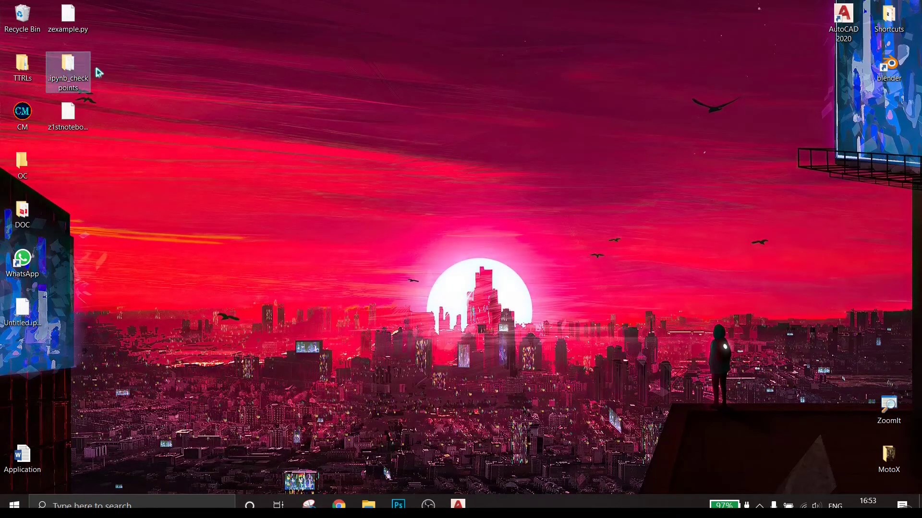
{"action": "mouse_move", "coordinate": [68, 20]}
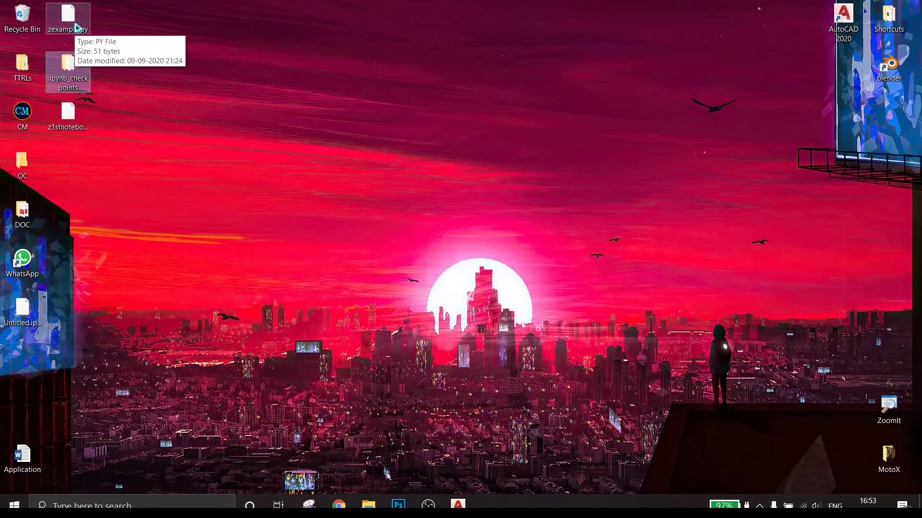
{"action": "left_click", "coordinate": [75, 27]}
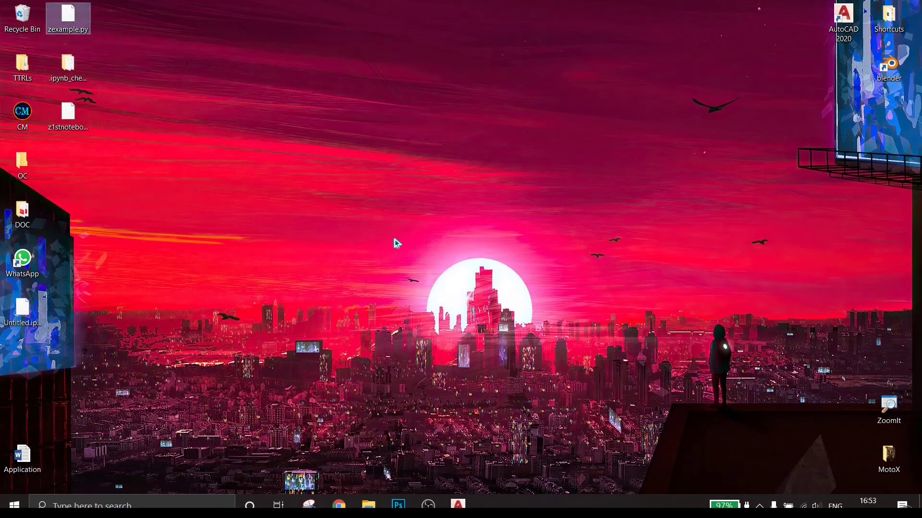
{"action": "left_click", "coordinate": [458, 504]}
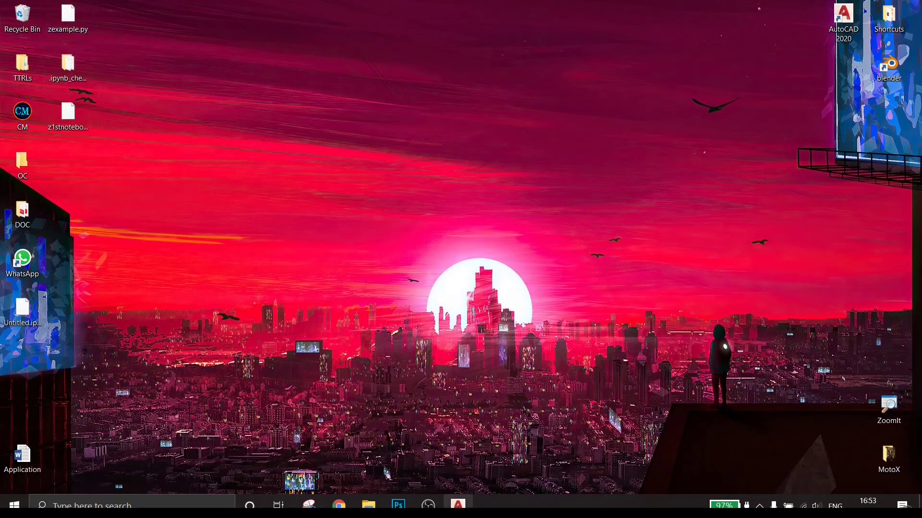
Select nine lines by clicking, clear the selection, then open and close Help.
{"action": "left_click", "coordinate": [335, 271]}
{"action": "left_click", "coordinate": [239, 297]}
{"action": "left_click", "coordinate": [270, 327]}
{"action": "left_click", "coordinate": [301, 348]}
{"action": "left_click", "coordinate": [313, 389]}
{"action": "left_click", "coordinate": [384, 389]}
{"action": "left_click", "coordinate": [373, 373]}
{"action": "left_click", "coordinate": [406, 354]}
{"action": "left_click", "coordinate": [395, 339]}
{"action": "key", "text": "Escape"}
{"action": "key", "text": "F1"}
{"action": "left_click", "coordinate": [739, 12]}
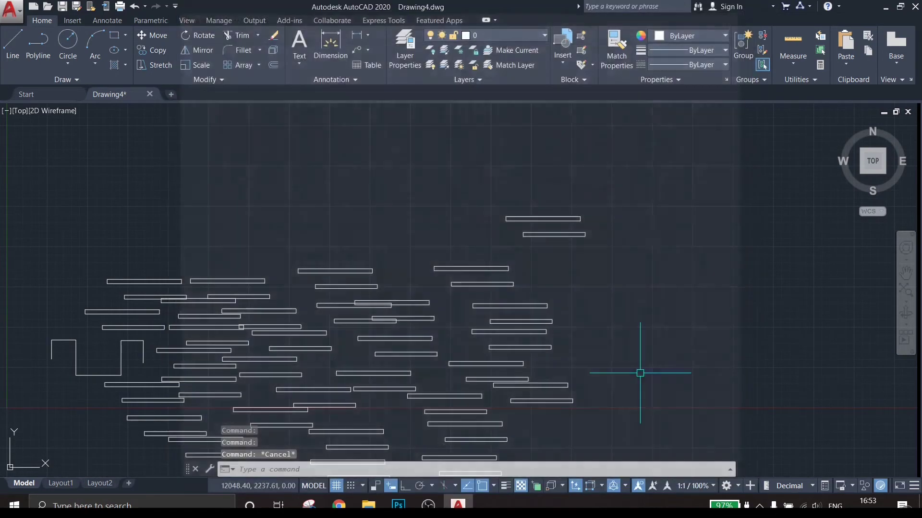
Zoom in and out with the wheel, then clear the desktop file selection.
{"action": "scroll", "coordinate": [300, 234], "scroll_direction": "down", "scroll_amount": 2}
{"action": "scroll", "coordinate": [289, 390], "scroll_direction": "up", "scroll_amount": 2}
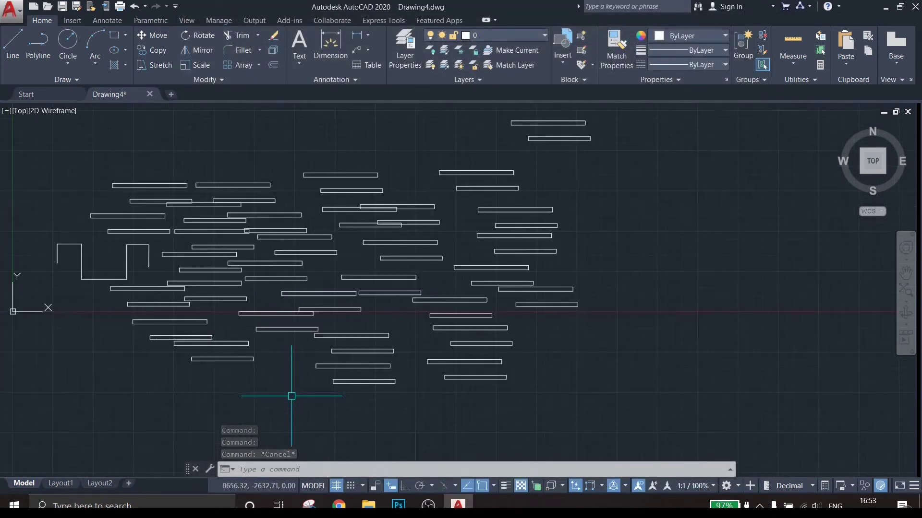
{"action": "scroll", "coordinate": [330, 237], "scroll_direction": "down", "scroll_amount": 2}
{"action": "scroll", "coordinate": [334, 237], "scroll_direction": "down", "scroll_amount": 3}
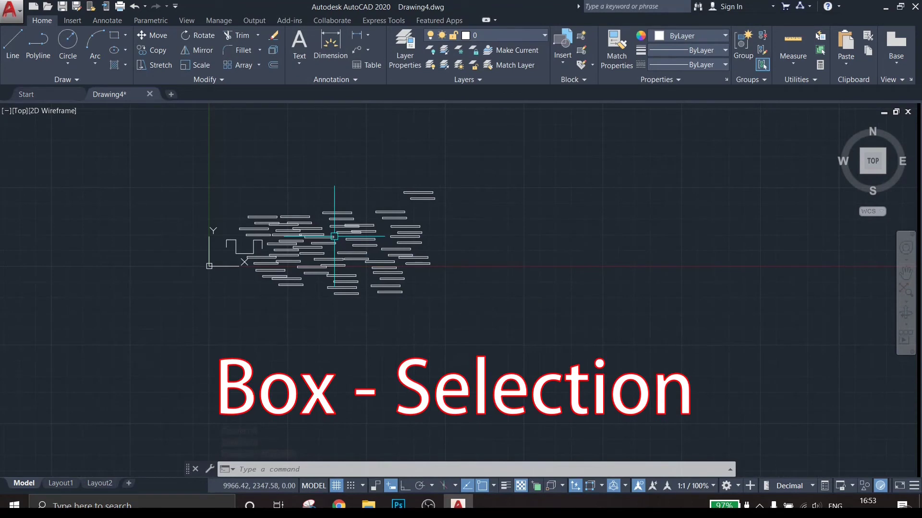
{"action": "scroll", "coordinate": [411, 185], "scroll_direction": "up", "scroll_amount": 2}
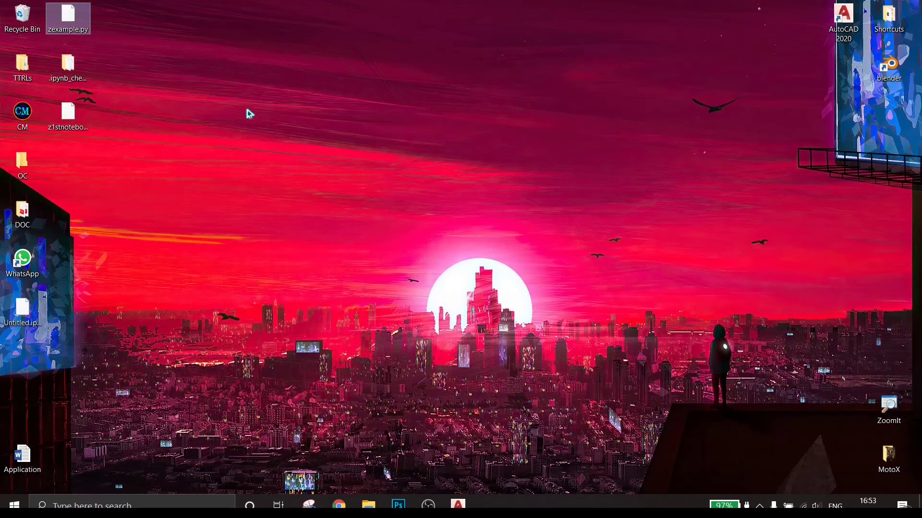
{"action": "left_click", "coordinate": [237, 95]}
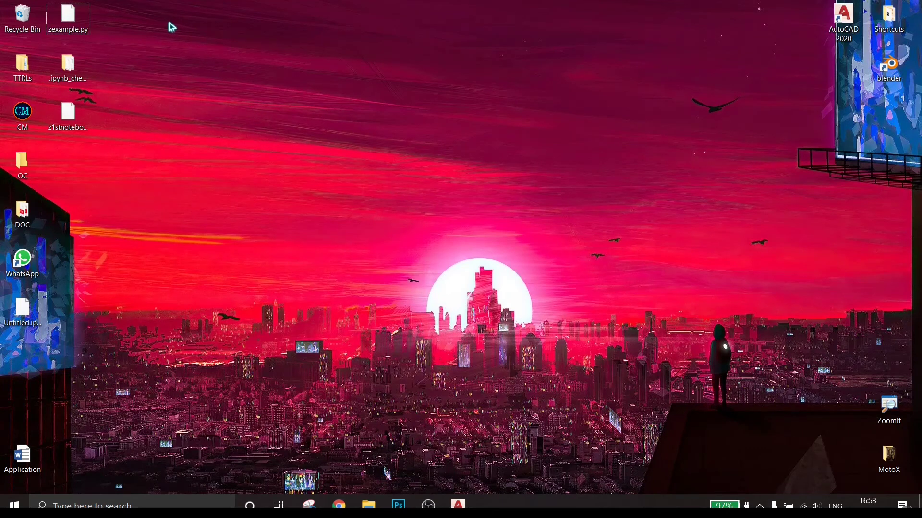
Box-select the AutoCAD, Shortcuts and blender desktop icons, then Alt+Tab back to AutoCAD.
{"action": "mouse_move", "coordinate": [188, 38]}
{"action": "left_mouse_down"}
{"action": "mouse_move", "coordinate": [560, 179]}
{"action": "mouse_move", "coordinate": [805, 214]}
{"action": "mouse_move", "coordinate": [919, 208]}
{"action": "mouse_move", "coordinate": [664, 173]}
{"action": "mouse_move", "coordinate": [609, 152]}
{"action": "mouse_move", "coordinate": [919, 156]}
{"action": "left_mouse_up"}
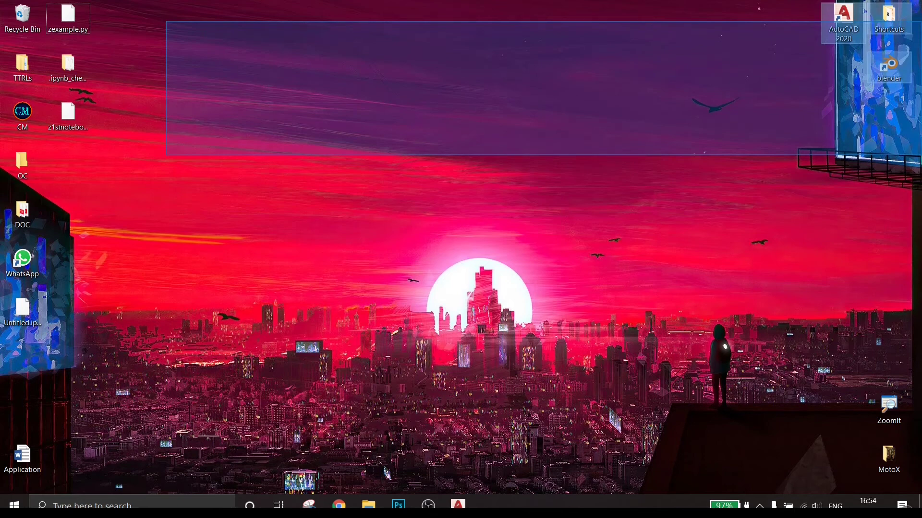
{"action": "left_click_drag", "start_coordinate": [919, 155], "coordinate": [919, 155]}
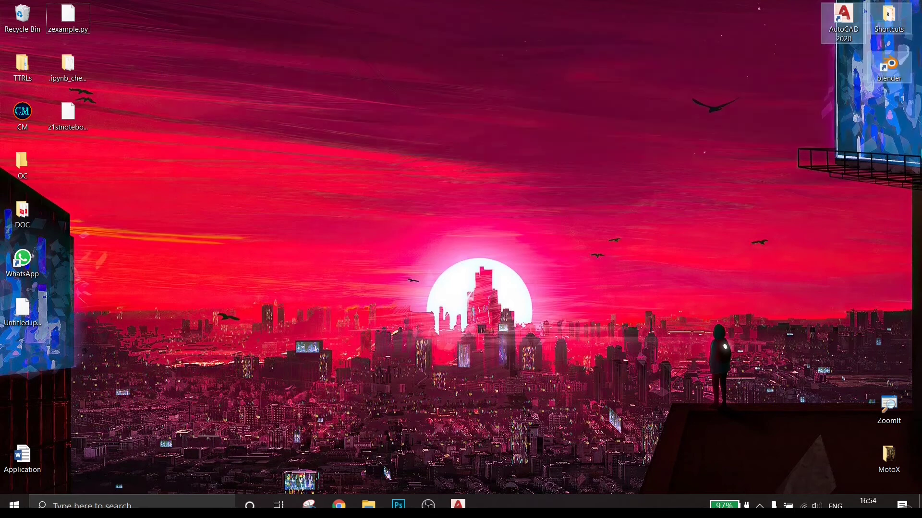
{"action": "key", "text": "alt+Tab"}
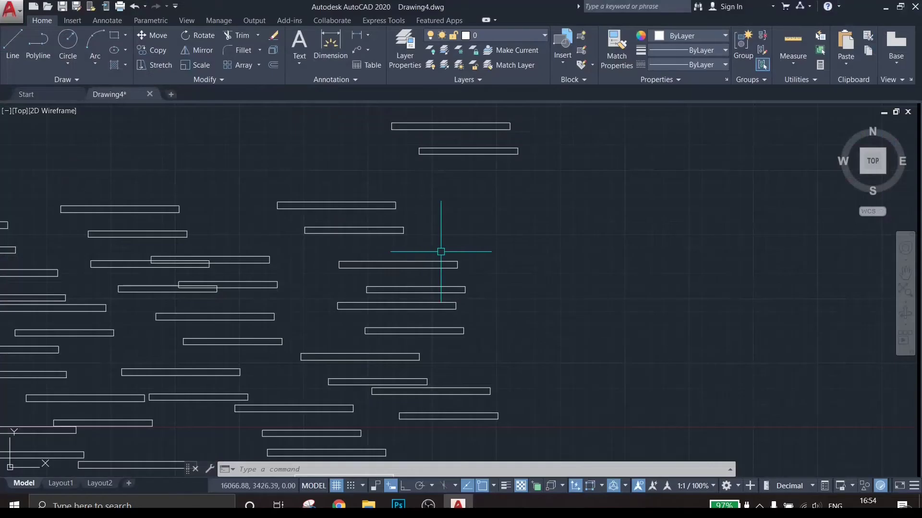
{"action": "scroll", "coordinate": [430, 241], "scroll_direction": "up", "scroll_amount": 2}
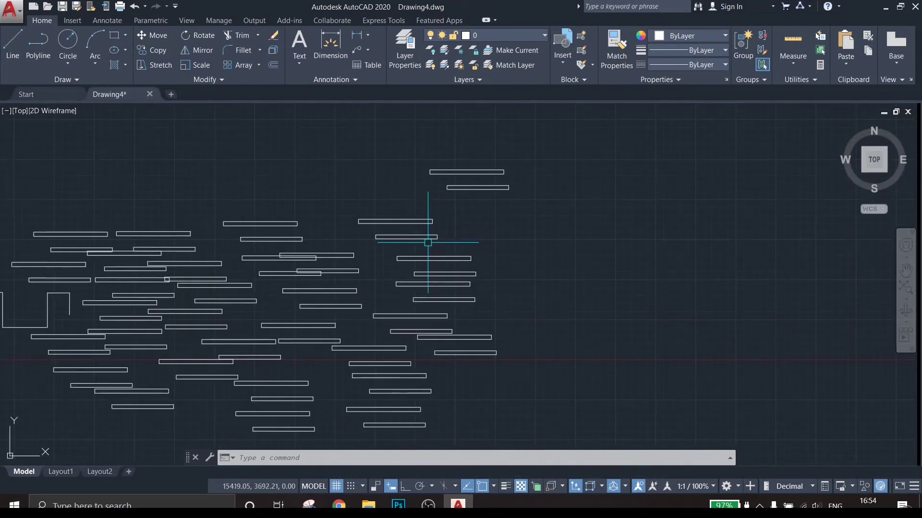
{"action": "scroll", "coordinate": [428, 242], "scroll_direction": "down", "scroll_amount": 2}
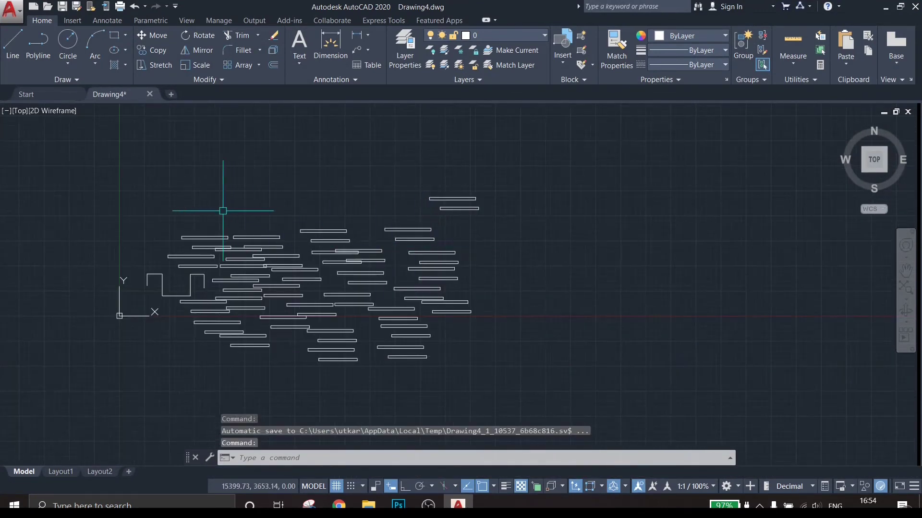
{"action": "scroll", "coordinate": [224, 211], "scroll_direction": "up", "scroll_amount": 2}
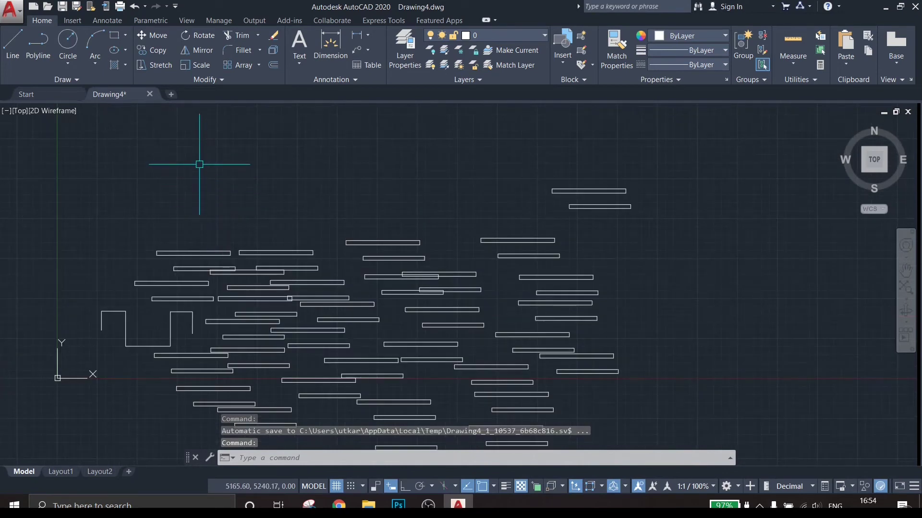
{"action": "left_click", "coordinate": [684, 142]}
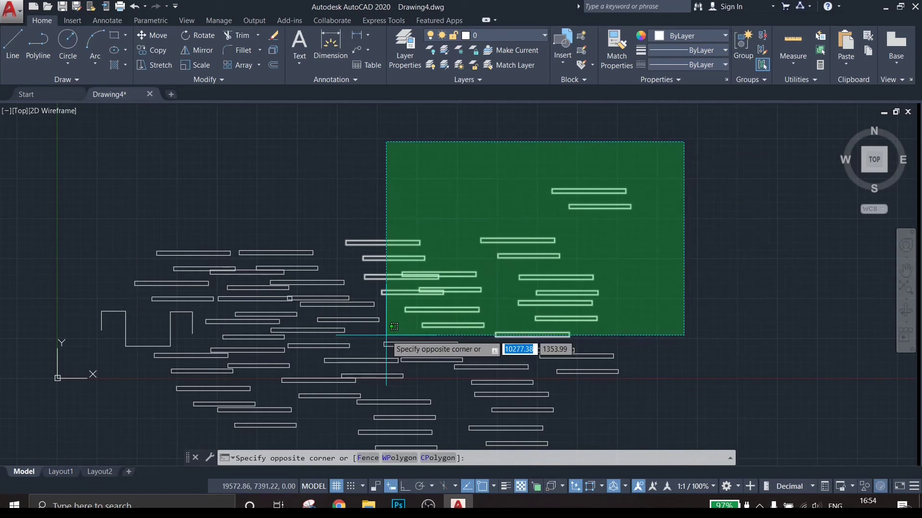
{"action": "left_click", "coordinate": [386, 335]}
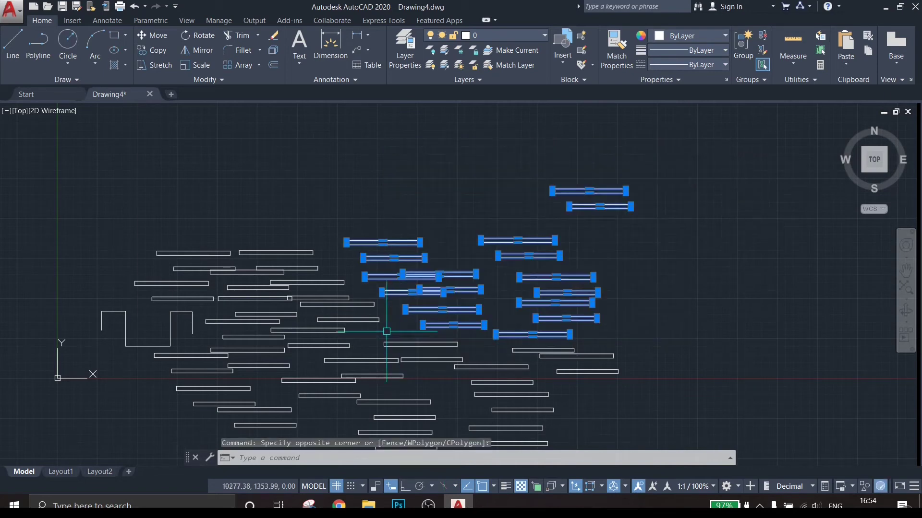
{"action": "key", "text": "Escape"}
{"action": "left_click", "coordinate": [142, 145]}
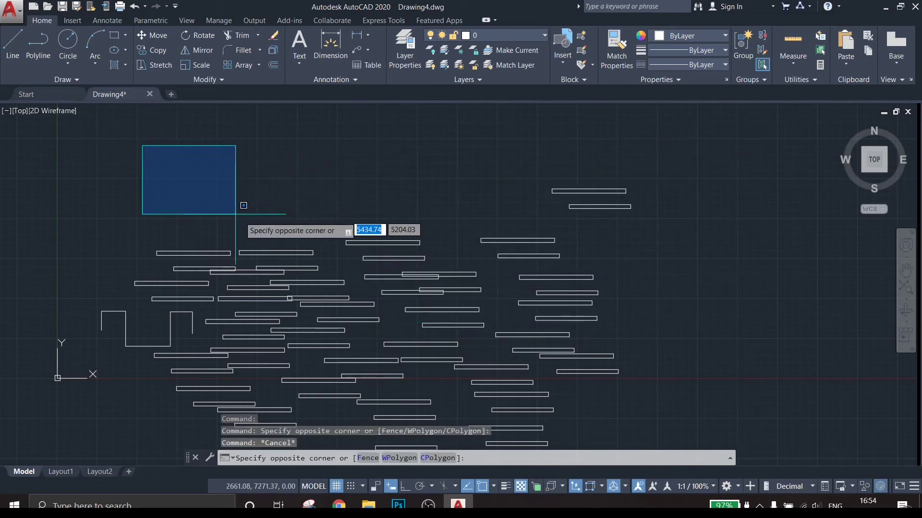
{"action": "left_click", "coordinate": [653, 347]}
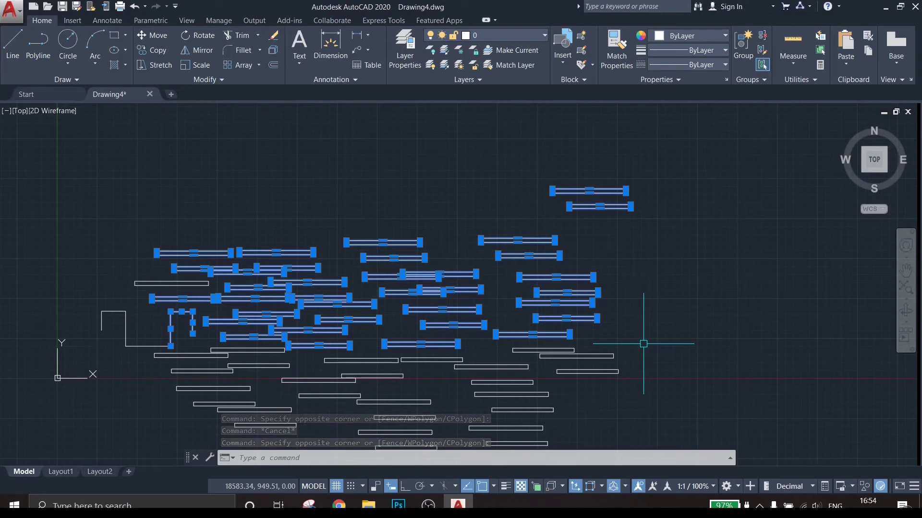
{"action": "key", "text": "Escape"}
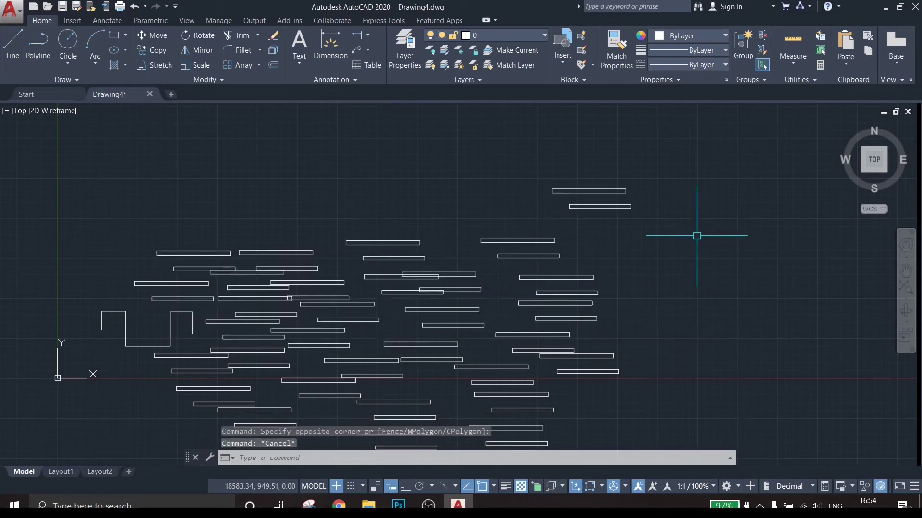
{"action": "mouse_move", "coordinate": [681, 229]}
{"action": "left_mouse_down"}
{"action": "mouse_move", "coordinate": [734, 199]}
{"action": "mouse_move", "coordinate": [700, 369]}
{"action": "mouse_move", "coordinate": [617, 288]}
{"action": "mouse_move", "coordinate": [613, 230]}
{"action": "mouse_move", "coordinate": [636, 167]}
{"action": "mouse_move", "coordinate": [687, 159]}
{"action": "left_mouse_up"}
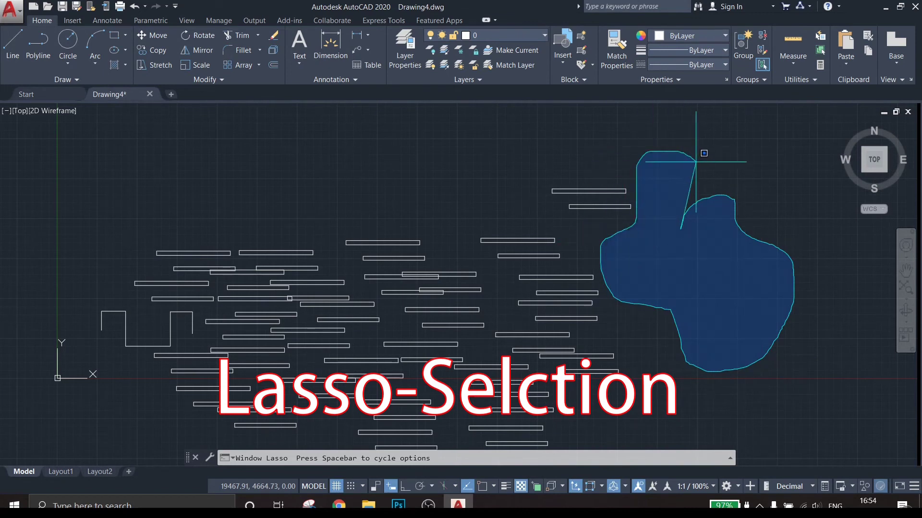
{"action": "mouse_move", "coordinate": [692, 204]}
{"action": "left_mouse_down"}
{"action": "mouse_move", "coordinate": [648, 263]}
{"action": "mouse_move", "coordinate": [733, 350]}
{"action": "mouse_move", "coordinate": [747, 247]}
{"action": "mouse_move", "coordinate": [786, 146]}
{"action": "mouse_move", "coordinate": [711, 151]}
{"action": "mouse_move", "coordinate": [623, 139]}
{"action": "mouse_move", "coordinate": [627, 160]}
{"action": "mouse_move", "coordinate": [586, 154]}
{"action": "mouse_move", "coordinate": [504, 224]}
{"action": "mouse_move", "coordinate": [613, 229]}
{"action": "left_mouse_up"}
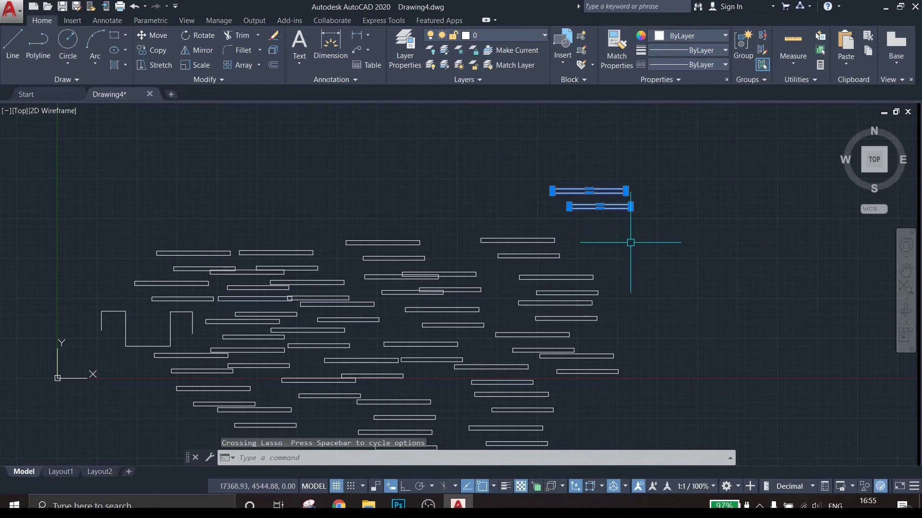
{"action": "key", "text": "Escape"}
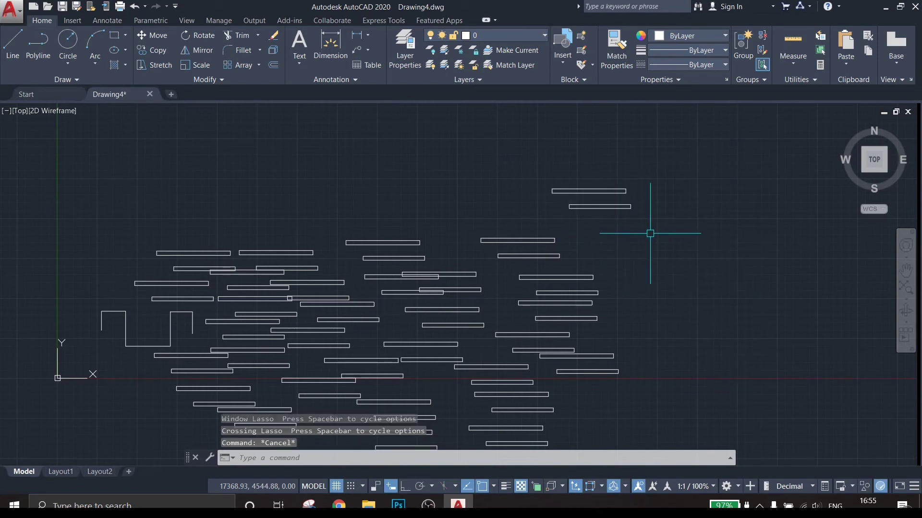
{"action": "left_click", "coordinate": [303, 140]}
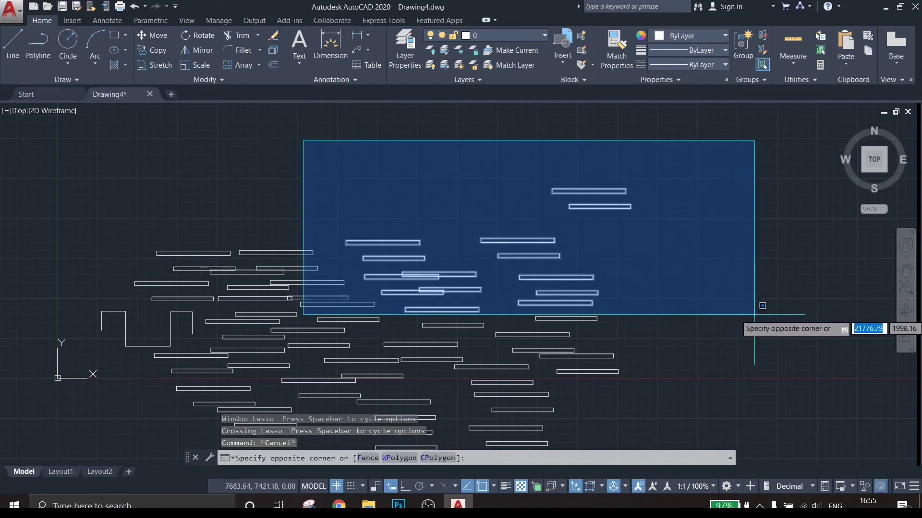
{"action": "left_click", "coordinate": [757, 314]}
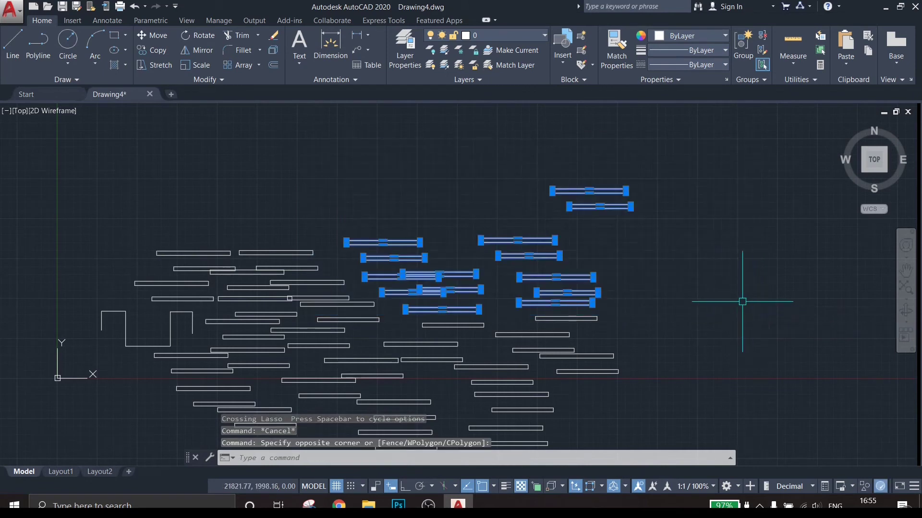
{"action": "key", "text": "Escape"}
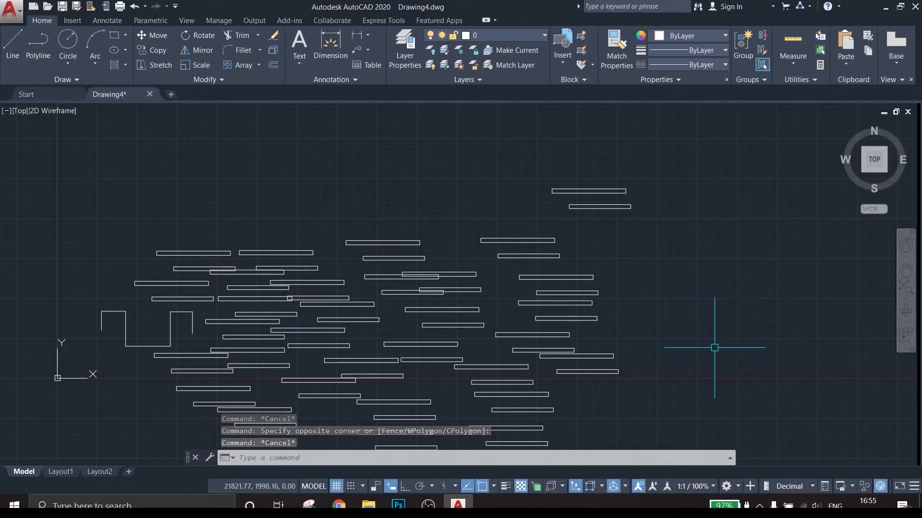
{"action": "left_click", "coordinate": [329, 124]}
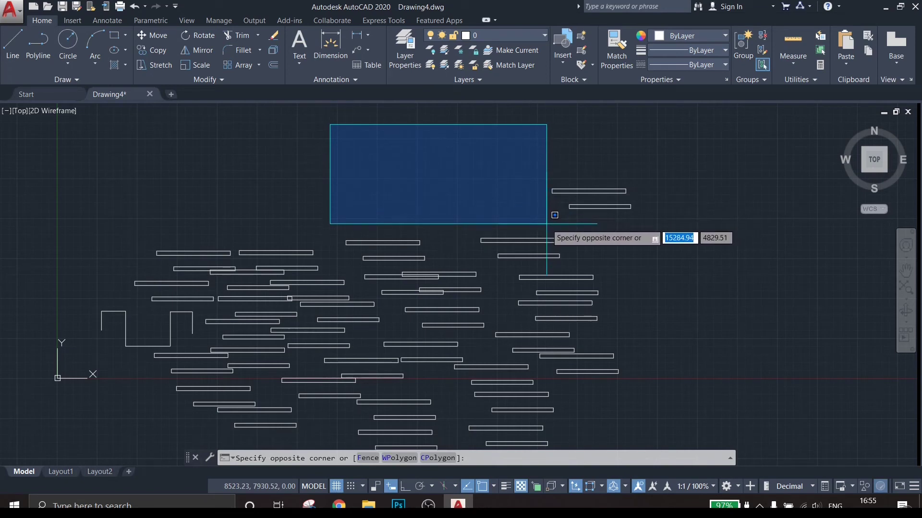
{"action": "left_click", "coordinate": [547, 223]}
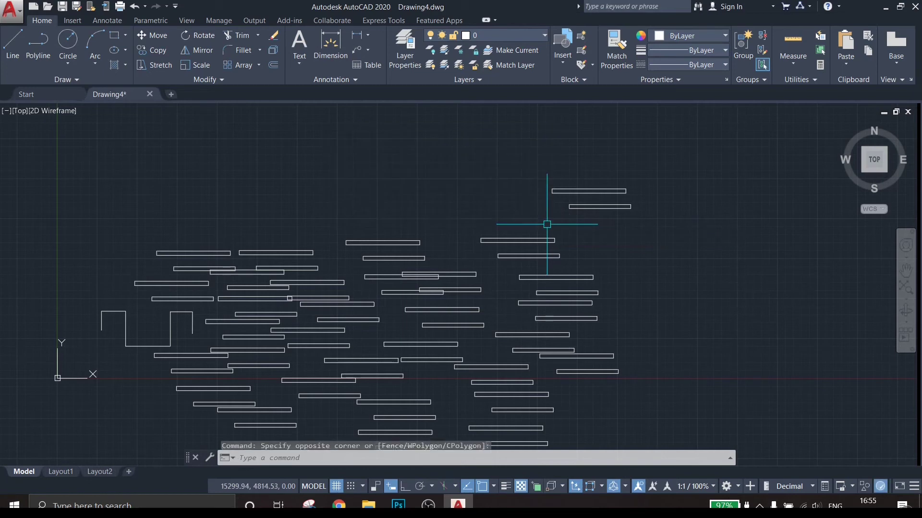
{"action": "left_click", "coordinate": [571, 140]}
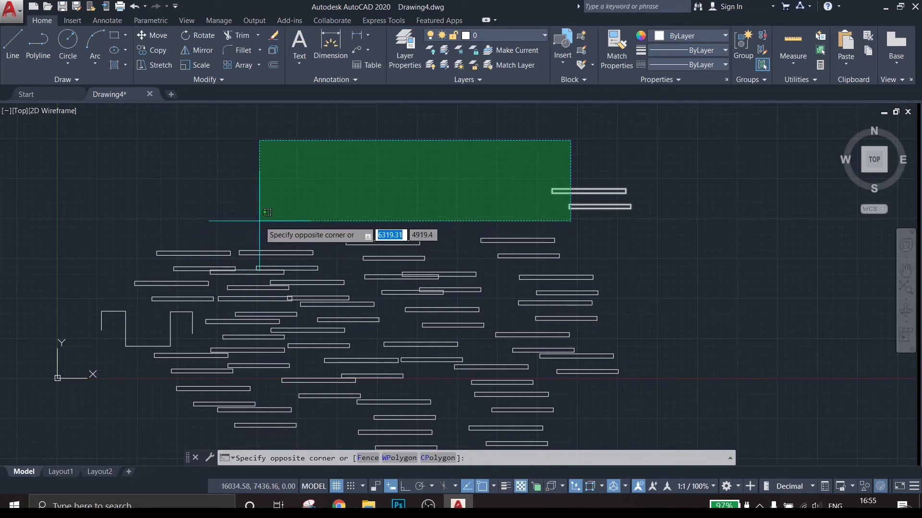
{"action": "left_click", "coordinate": [380, 222]}
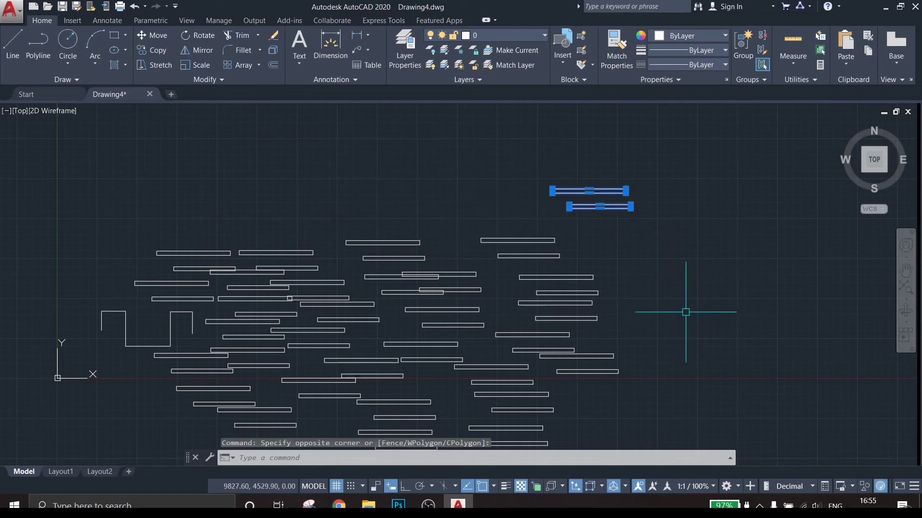
{"action": "key", "text": "Escape"}
{"action": "key", "text": "Escape"}
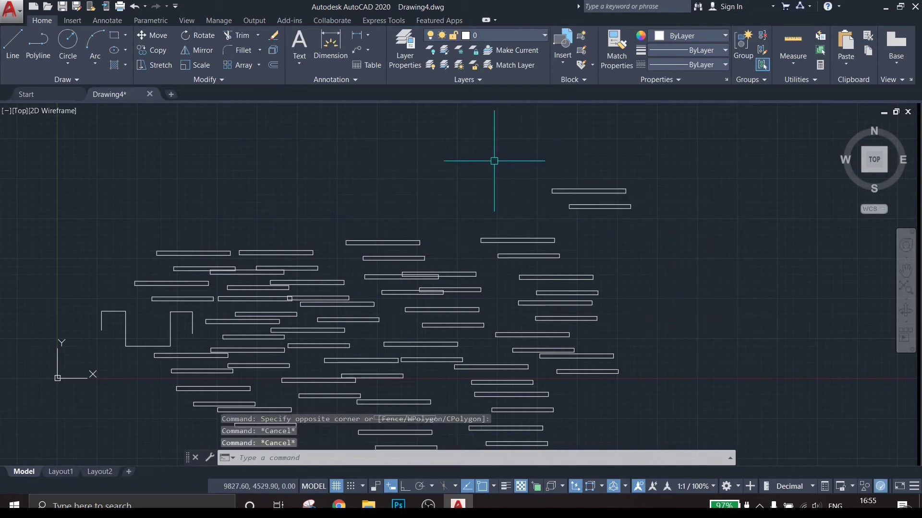
{"action": "left_click", "coordinate": [437, 140]}
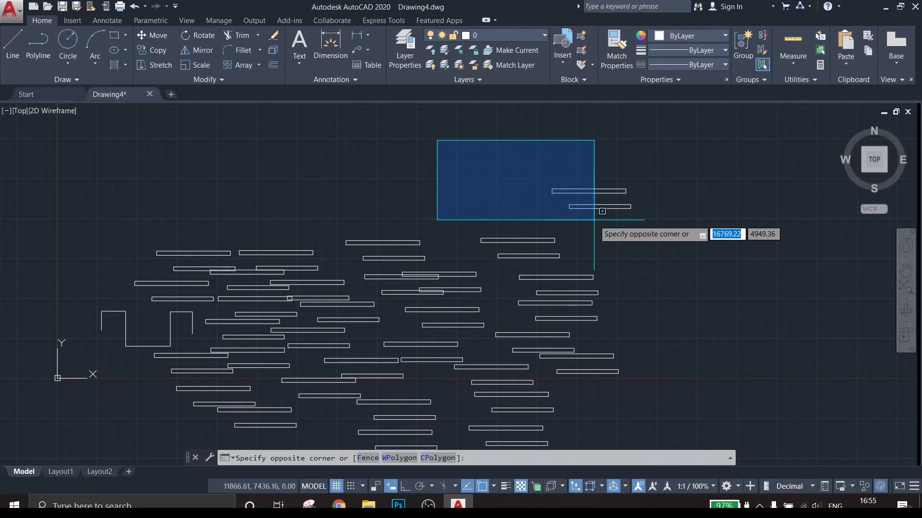
{"action": "left_click", "coordinate": [602, 211]}
{"action": "left_click", "coordinate": [486, 155]}
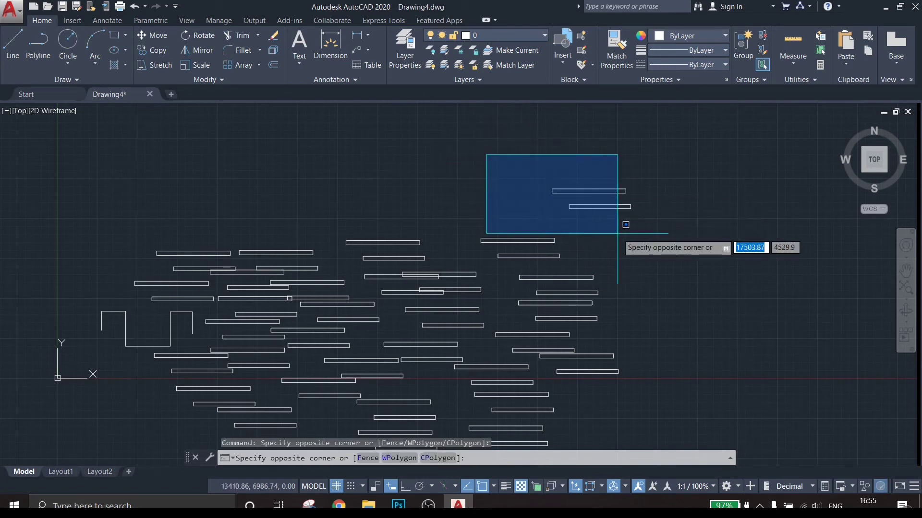
{"action": "left_click", "coordinate": [598, 220]}
{"action": "left_click", "coordinate": [508, 154]}
{"action": "left_click", "coordinate": [604, 215]}
{"action": "left_click", "coordinate": [516, 165]}
{"action": "left_click", "coordinate": [597, 215]}
{"action": "left_click", "coordinate": [525, 174]}
{"action": "left_click", "coordinate": [602, 216]}
{"action": "left_click", "coordinate": [507, 165]}
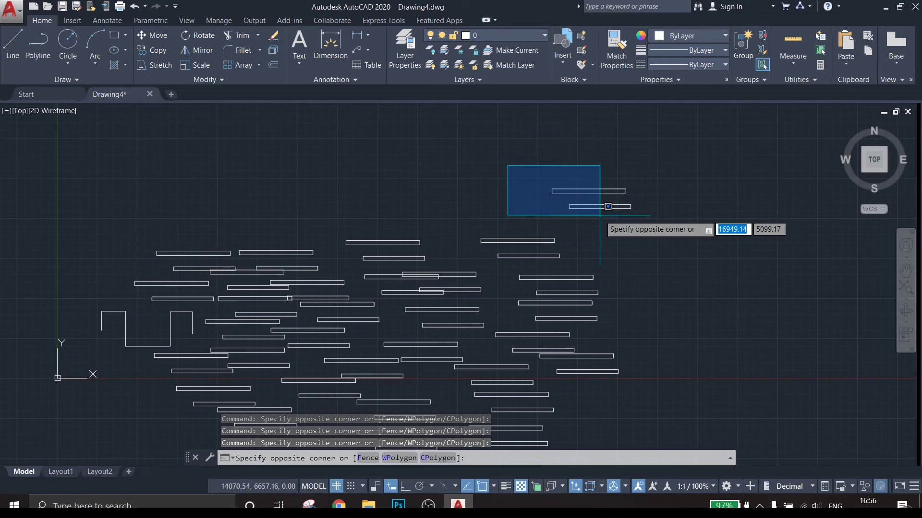
{"action": "left_click", "coordinate": [599, 215]}
{"action": "left_click", "coordinate": [525, 171]}
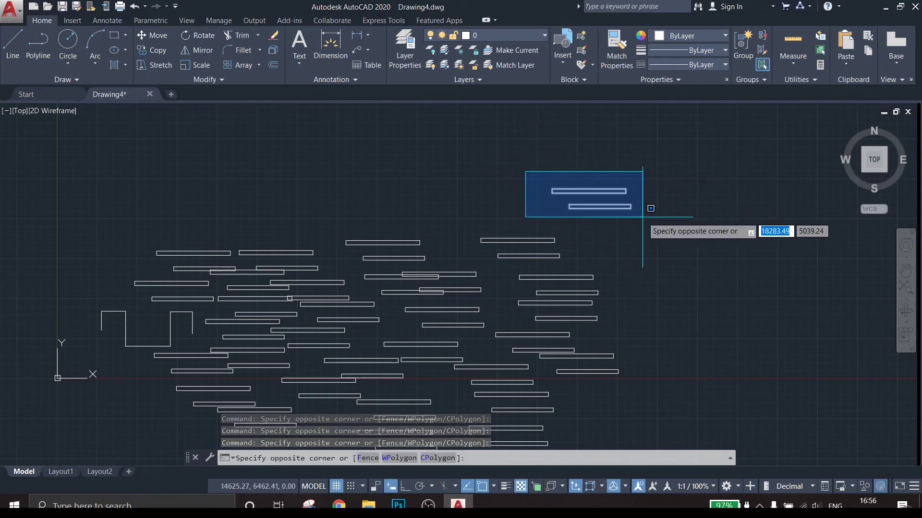
{"action": "left_click", "coordinate": [643, 217]}
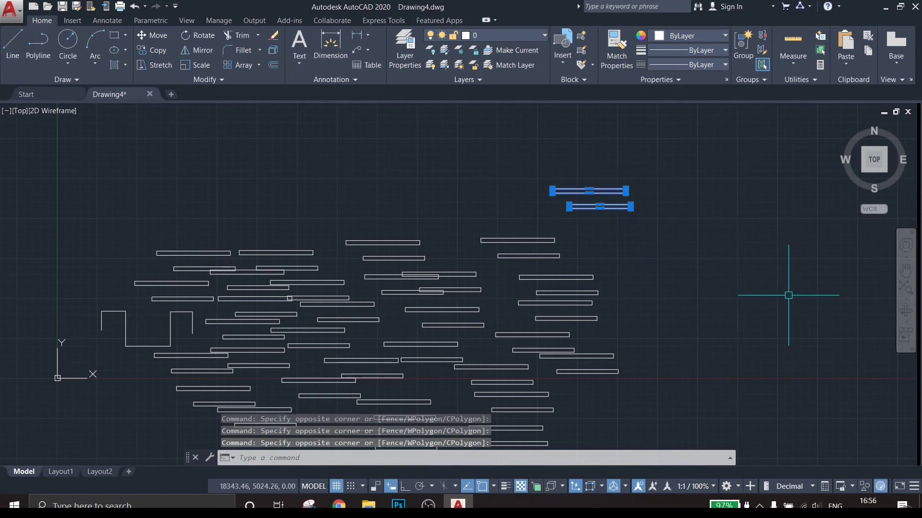
{"action": "key", "text": "Escape"}
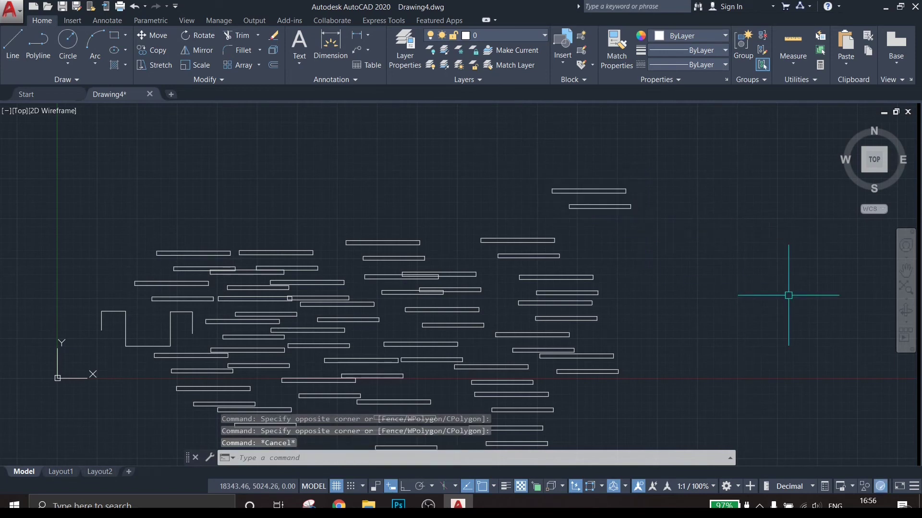
{"action": "scroll", "coordinate": [627, 205], "scroll_direction": "up", "scroll_amount": 4}
{"action": "scroll", "coordinate": [627, 201], "scroll_direction": "up", "scroll_amount": 2}
{"action": "scroll", "coordinate": [614, 197], "scroll_direction": "down", "scroll_amount": 2}
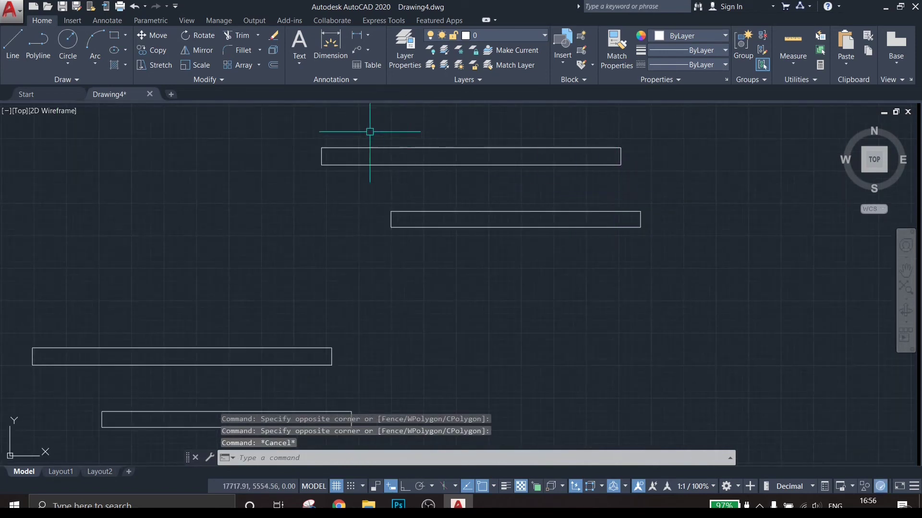
{"action": "left_click", "coordinate": [251, 123]}
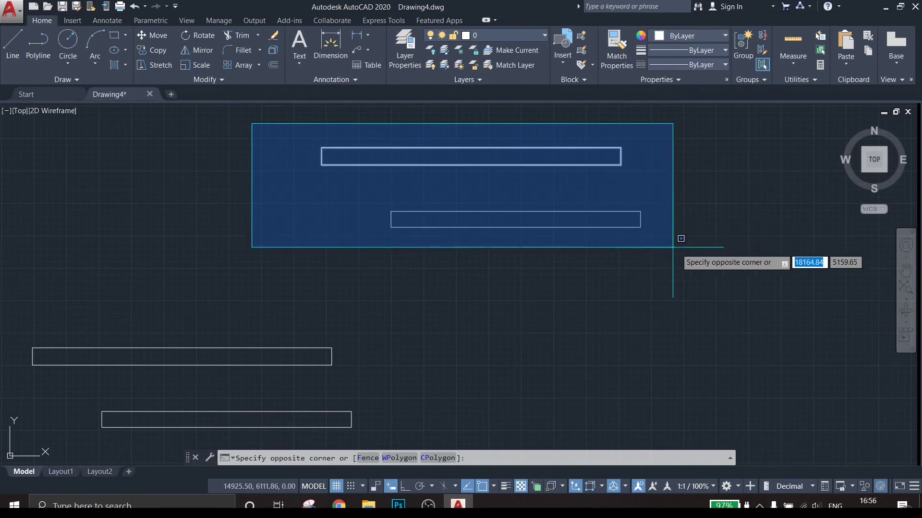
{"action": "left_click", "coordinate": [672, 243]}
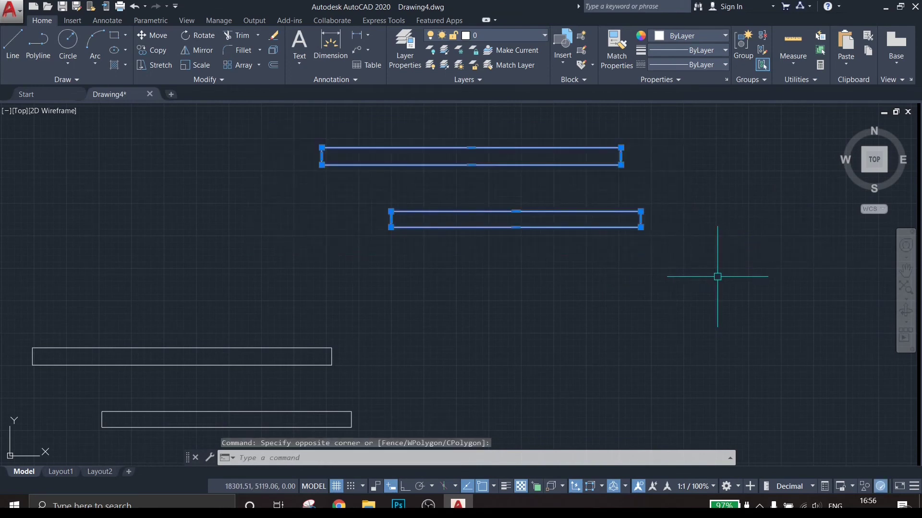
{"action": "key", "text": "Escape"}
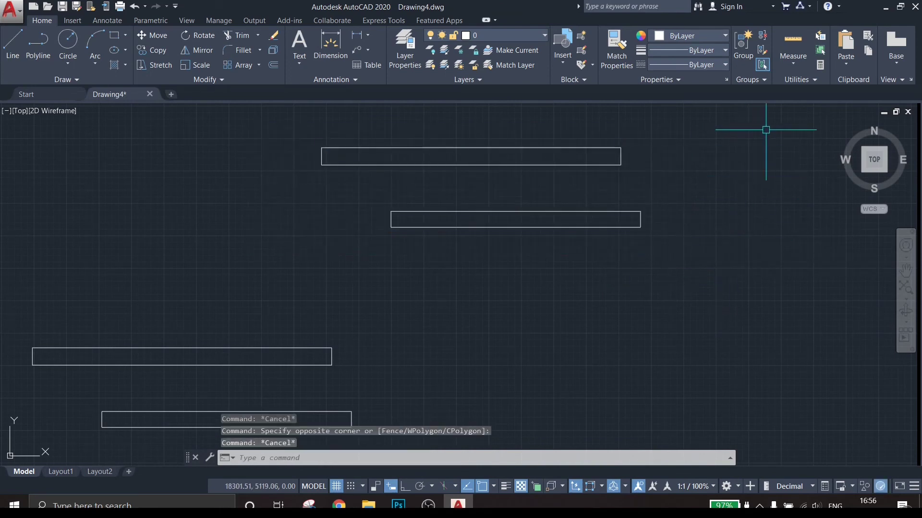
{"action": "left_click", "coordinate": [766, 129]}
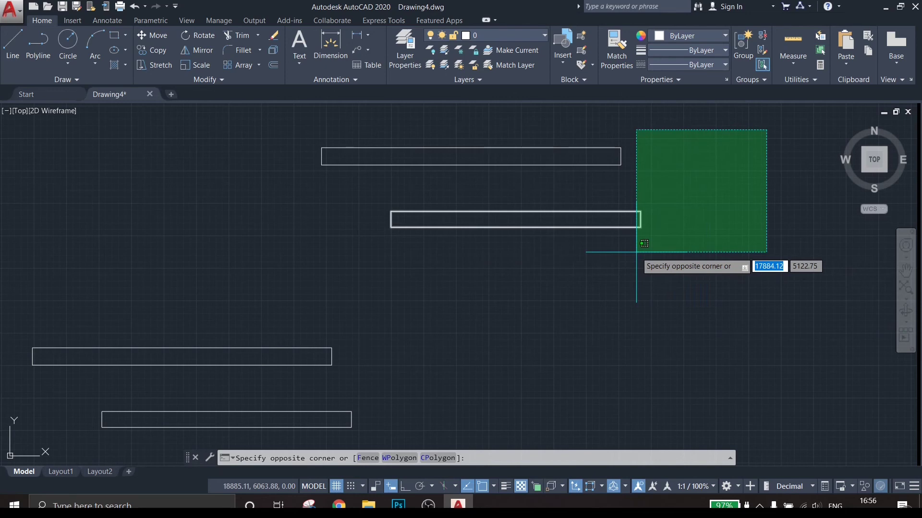
{"action": "left_click", "coordinate": [632, 250]}
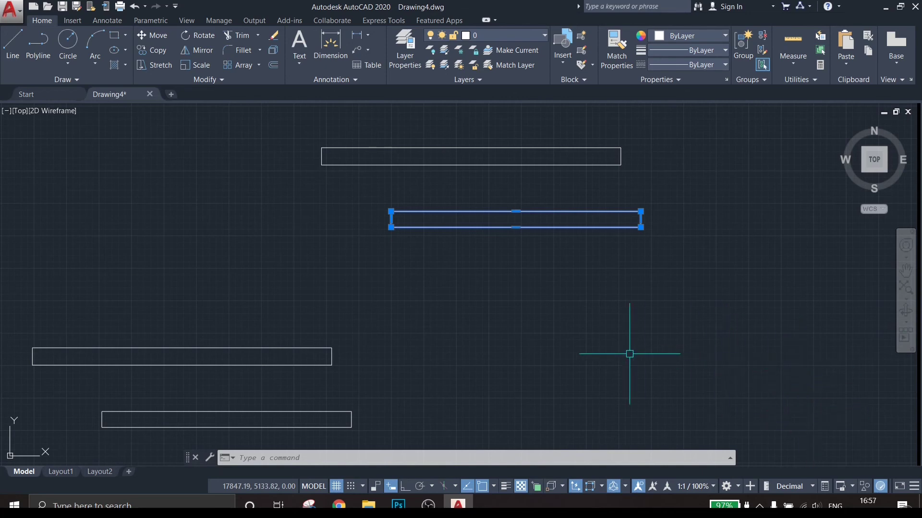
{"action": "key", "text": "Escape"}
{"action": "key", "text": "Escape"}
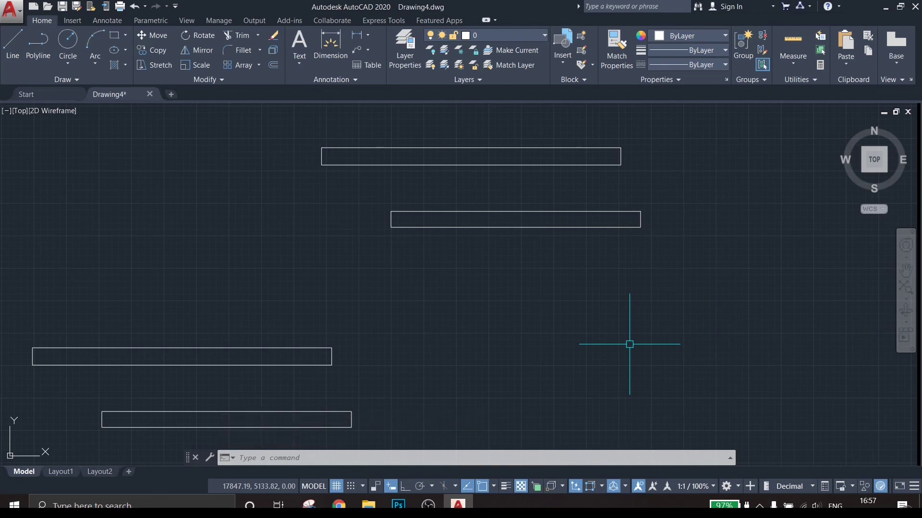
Draw a ten-point chain of crossing lines forming a star pattern with LINE.
{"action": "type", "text": "l"}
{"action": "key", "text": "Return"}
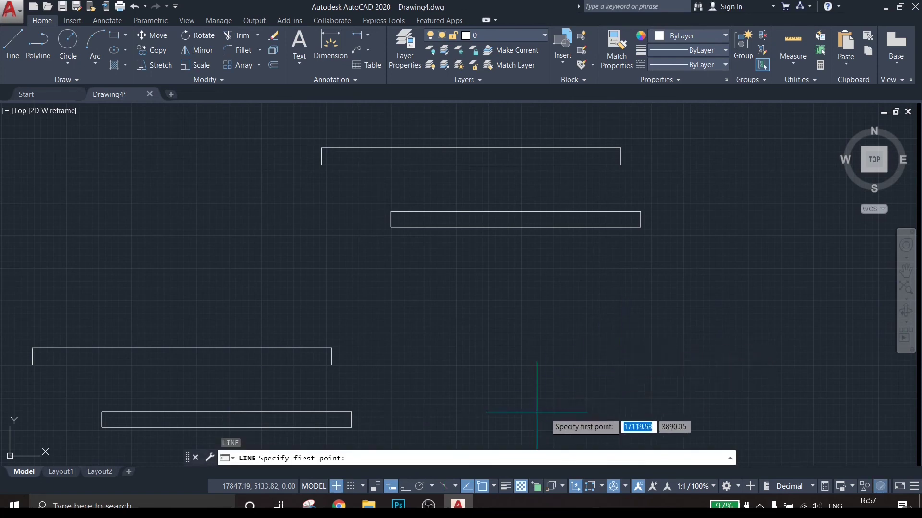
{"action": "left_click", "coordinate": [564, 413]}
{"action": "left_click", "coordinate": [412, 271]}
{"action": "left_click", "coordinate": [719, 271]}
{"action": "left_click", "coordinate": [488, 423]}
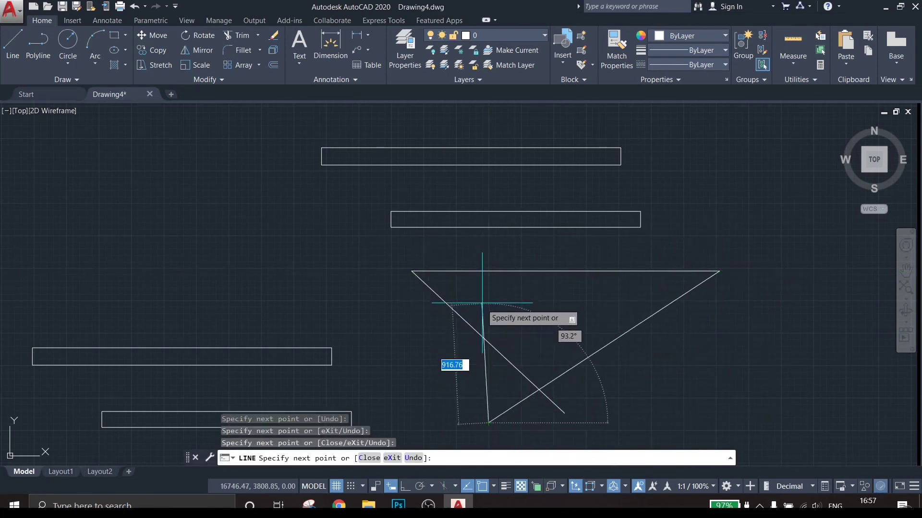
{"action": "left_click", "coordinate": [488, 263]}
{"action": "left_click", "coordinate": [710, 369]}
{"action": "left_click", "coordinate": [387, 369]}
{"action": "left_click", "coordinate": [633, 233]}
{"action": "left_click", "coordinate": [611, 404]}
{"action": "left_click", "coordinate": [391, 228]}
{"action": "key", "text": "Escape"}
{"action": "key", "text": "Escape"}
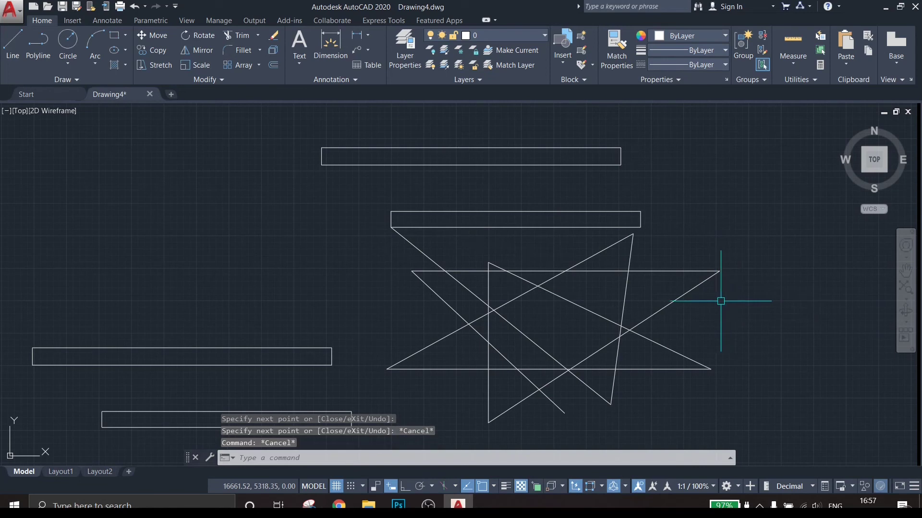
Draw a small closed three-corner triangle with LINE and window-select it.
{"action": "type", "text": "l"}
{"action": "key", "text": "Return"}
{"action": "scroll", "coordinate": [627, 363], "scroll_direction": "up", "scroll_amount": 5}
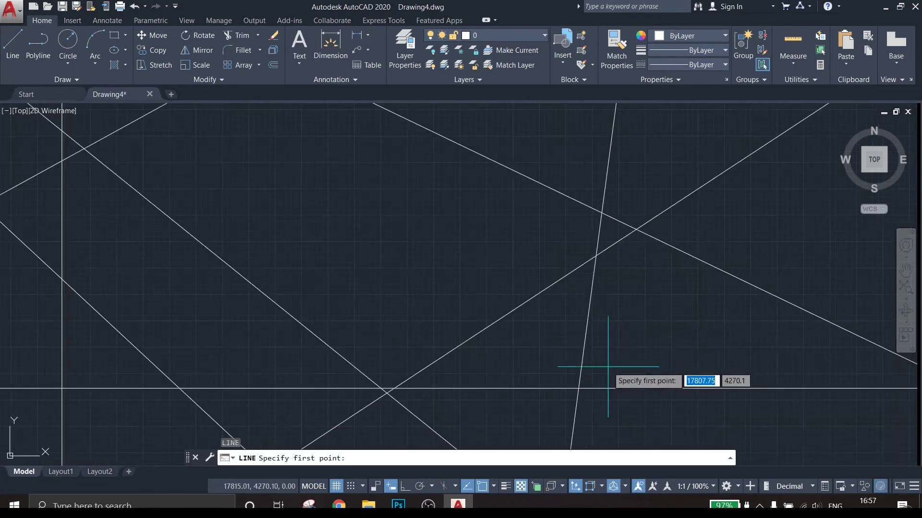
{"action": "left_click", "coordinate": [479, 357]}
{"action": "left_click", "coordinate": [551, 300]}
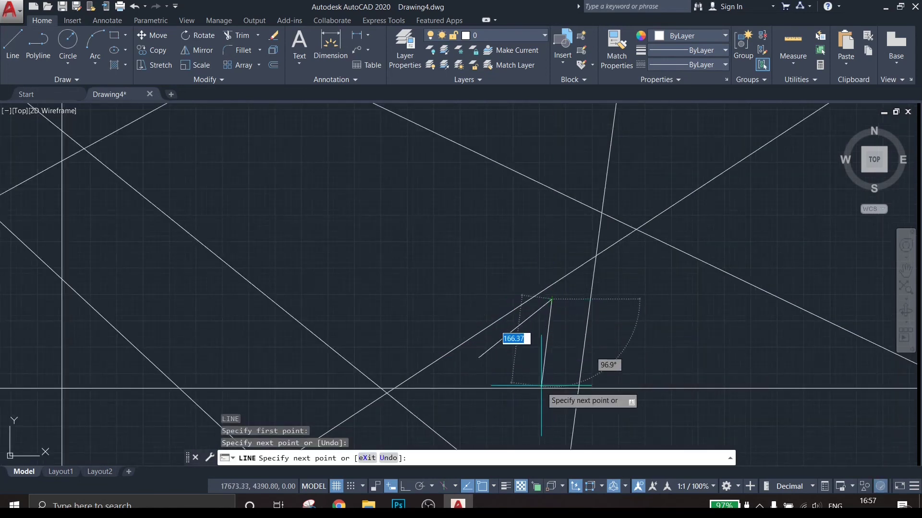
{"action": "left_click", "coordinate": [545, 375]}
{"action": "left_click", "coordinate": [479, 357]}
{"action": "key", "text": "Escape"}
{"action": "key", "text": "Escape"}
{"action": "left_click", "coordinate": [555, 369]}
{"action": "left_click", "coordinate": [494, 340]}
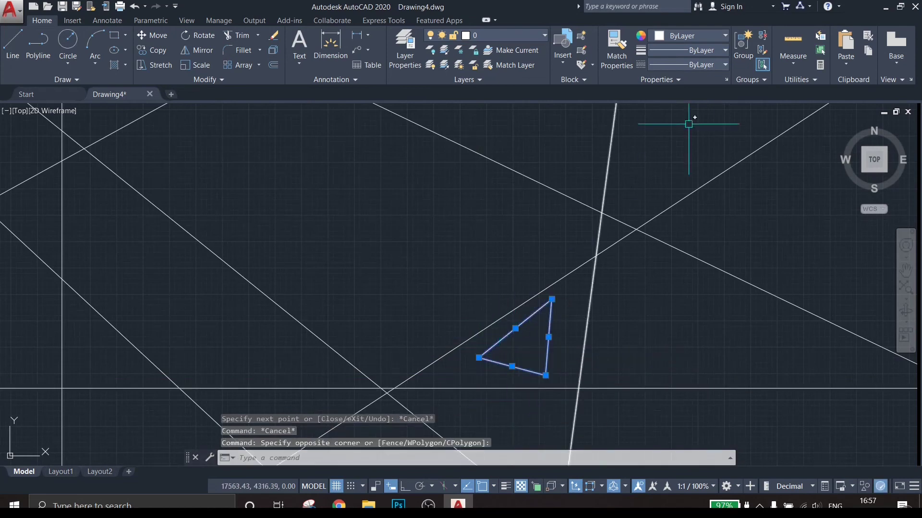
Set the selected triangle's colour to Magenta, then zoom to inspect it.
{"action": "left_click", "coordinate": [711, 36]}
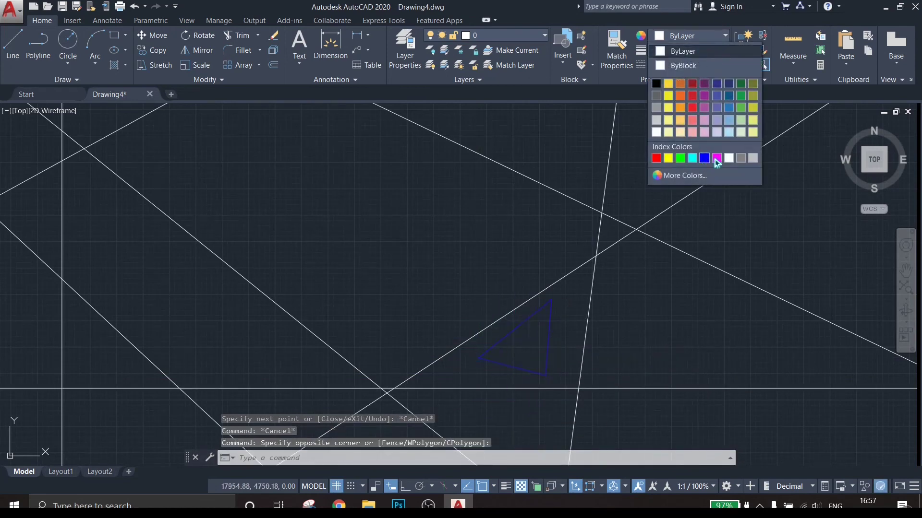
{"action": "left_click", "coordinate": [716, 158]}
{"action": "key", "text": "Escape"}
{"action": "key", "text": "Escape"}
{"action": "scroll", "coordinate": [662, 310], "scroll_direction": "down", "scroll_amount": 2}
{"action": "scroll", "coordinate": [694, 343], "scroll_direction": "down", "scroll_amount": 3}
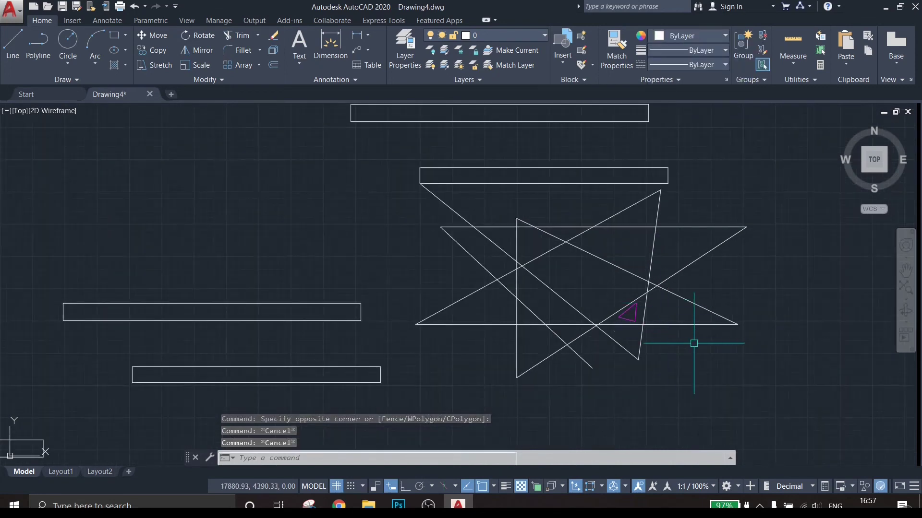
{"action": "scroll", "coordinate": [773, 352], "scroll_direction": "up", "scroll_amount": 2}
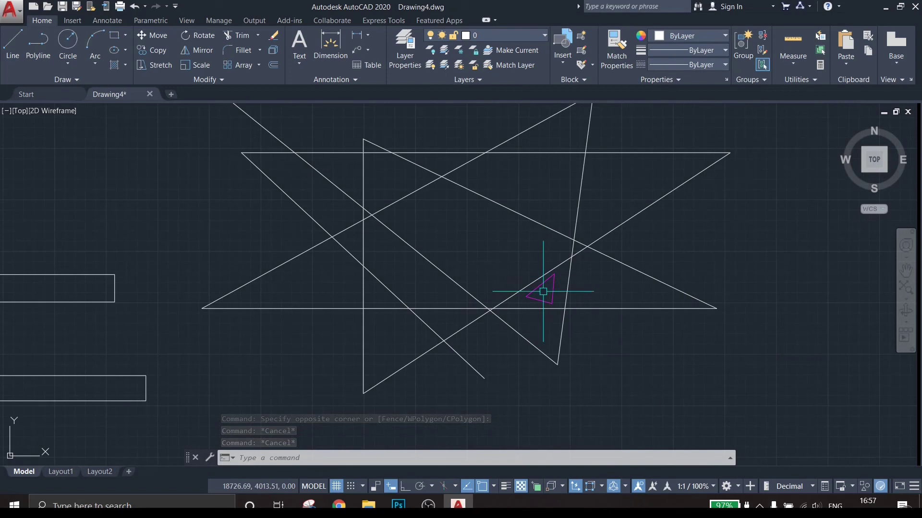
{"action": "scroll", "coordinate": [552, 295], "scroll_direction": "down", "scroll_amount": 2}
{"action": "scroll", "coordinate": [547, 283], "scroll_direction": "down", "scroll_amount": 6}
{"action": "scroll", "coordinate": [539, 287], "scroll_direction": "up", "scroll_amount": 5}
{"action": "scroll", "coordinate": [540, 281], "scroll_direction": "up", "scroll_amount": 9}
Select the triangle's right, left and bottom edges, then clear the selection.
{"action": "left_click", "coordinate": [520, 239]}
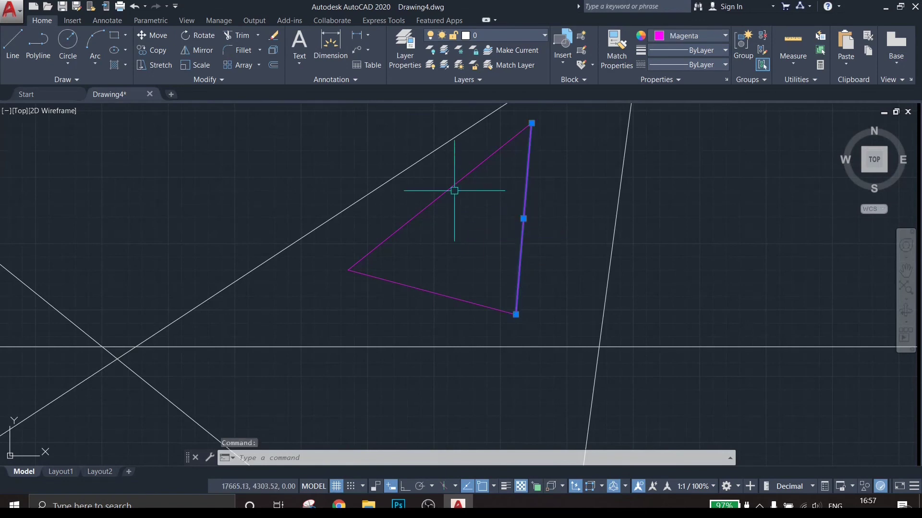
{"action": "left_click", "coordinate": [452, 187]}
{"action": "left_click", "coordinate": [451, 298]}
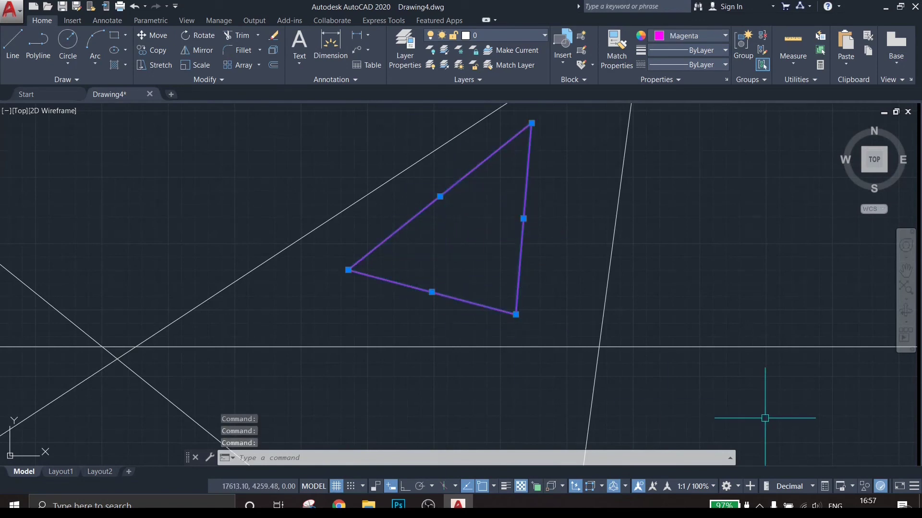
{"action": "scroll", "coordinate": [765, 418], "scroll_direction": "down", "scroll_amount": 2}
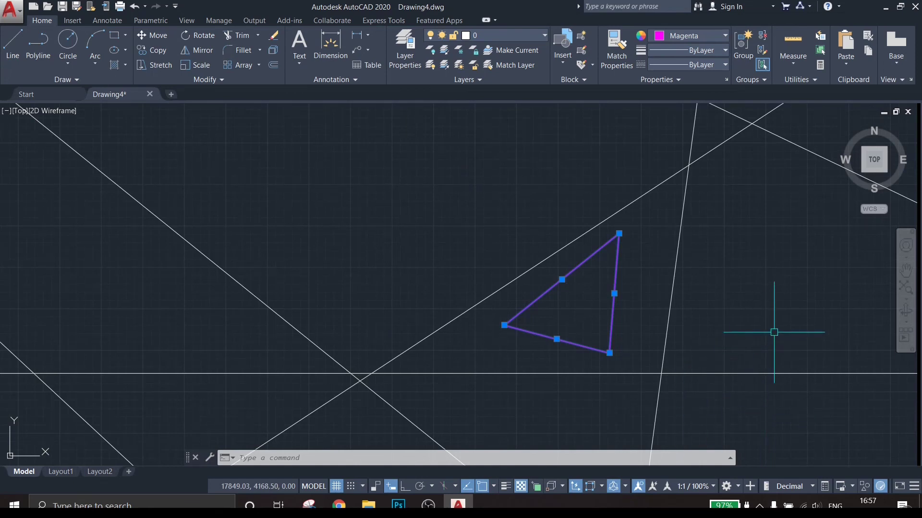
{"action": "key", "text": "Escape"}
{"action": "scroll", "coordinate": [772, 331], "scroll_direction": "down", "scroll_amount": 4}
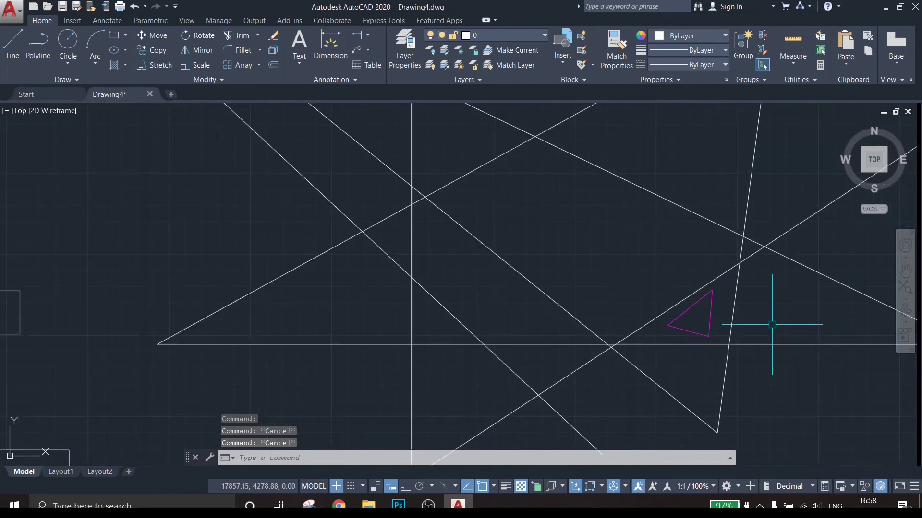
{"action": "scroll", "coordinate": [618, 312], "scroll_direction": "up", "scroll_amount": 4}
{"action": "scroll", "coordinate": [617, 313], "scroll_direction": "down", "scroll_amount": 3}
{"action": "scroll", "coordinate": [765, 282], "scroll_direction": "down", "scroll_amount": 3}
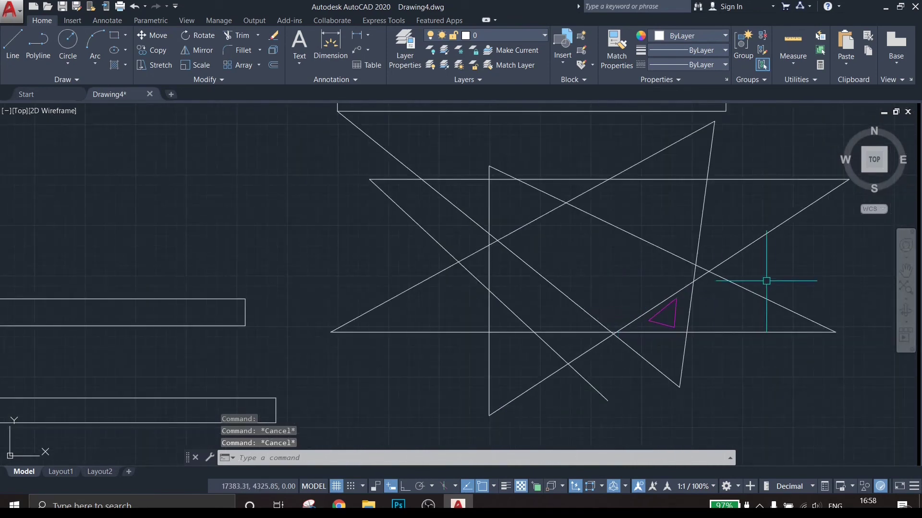
{"action": "scroll", "coordinate": [627, 277], "scroll_direction": "down", "scroll_amount": 2}
{"action": "scroll", "coordinate": [556, 301], "scroll_direction": "up", "scroll_amount": 2}
{"action": "scroll", "coordinate": [556, 302], "scroll_direction": "up", "scroll_amount": 4}
{"action": "scroll", "coordinate": [552, 303], "scroll_direction": "down", "scroll_amount": 2}
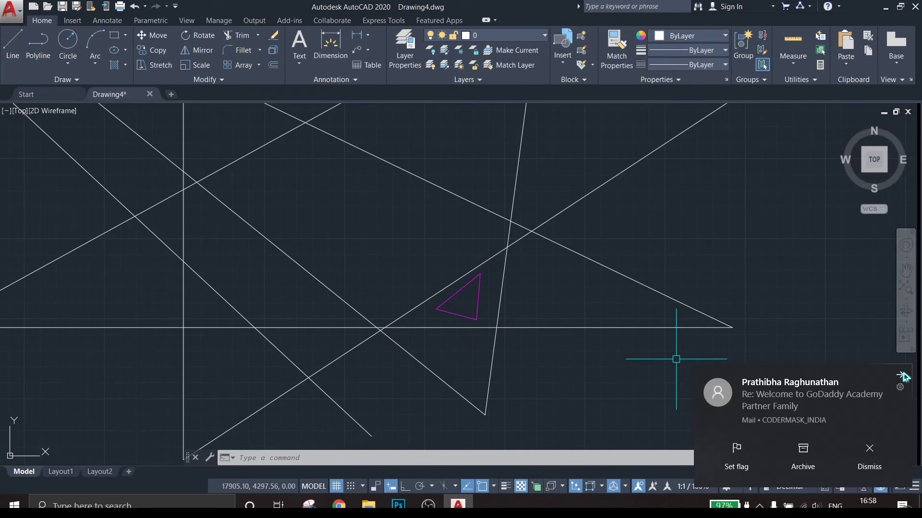
{"action": "left_click", "coordinate": [900, 376]}
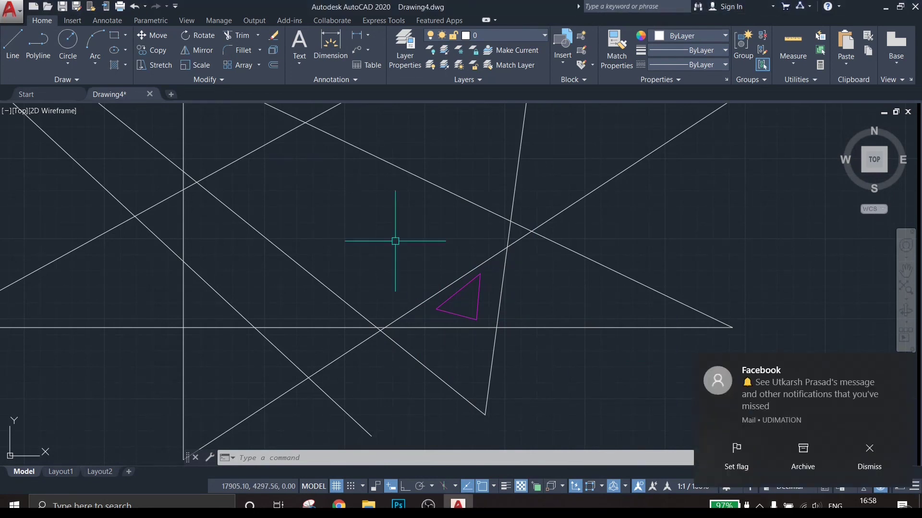
{"action": "left_click", "coordinate": [418, 270]}
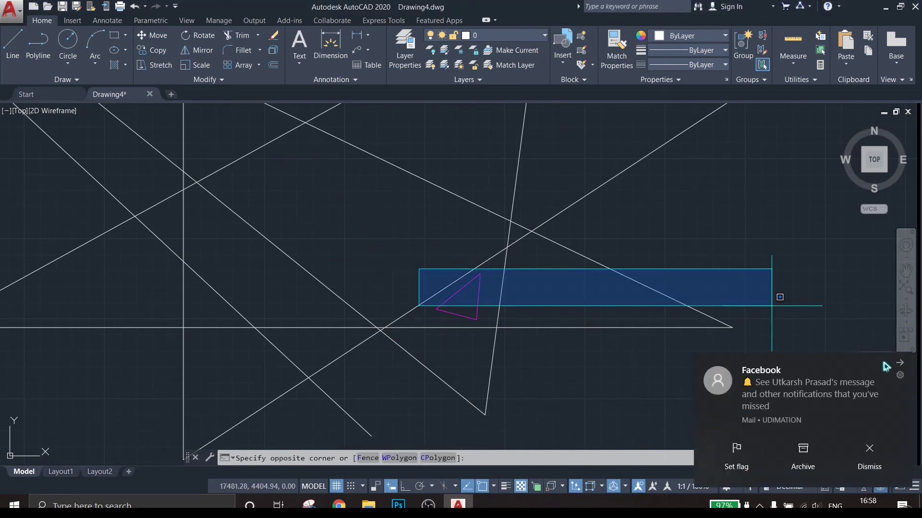
{"action": "left_click", "coordinate": [881, 365]}
{"action": "left_click", "coordinate": [372, 251]}
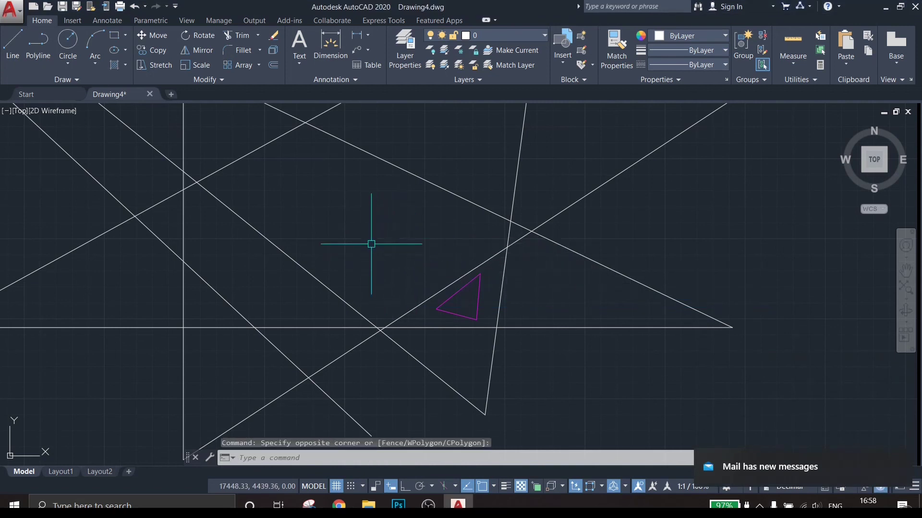
{"action": "left_click", "coordinate": [351, 212]}
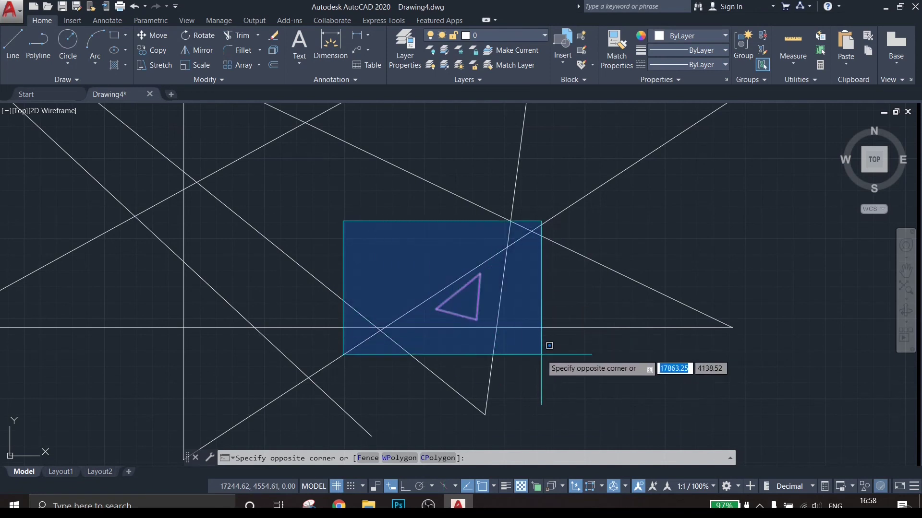
{"action": "left_click", "coordinate": [496, 331]}
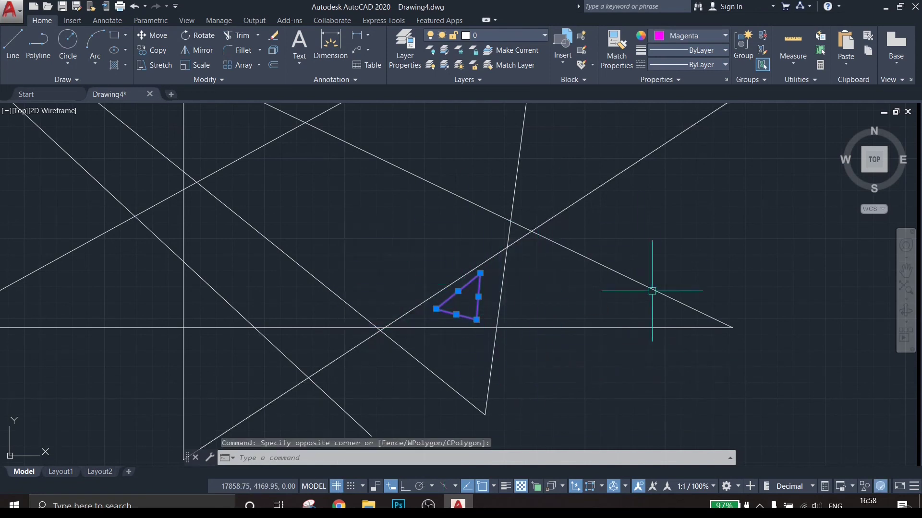
{"action": "key", "text": "Escape"}
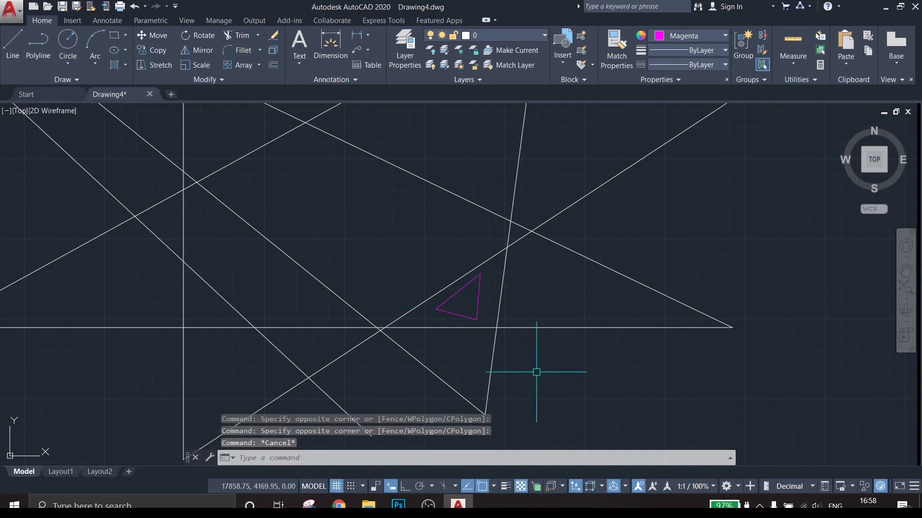
{"action": "left_click", "coordinate": [589, 355]}
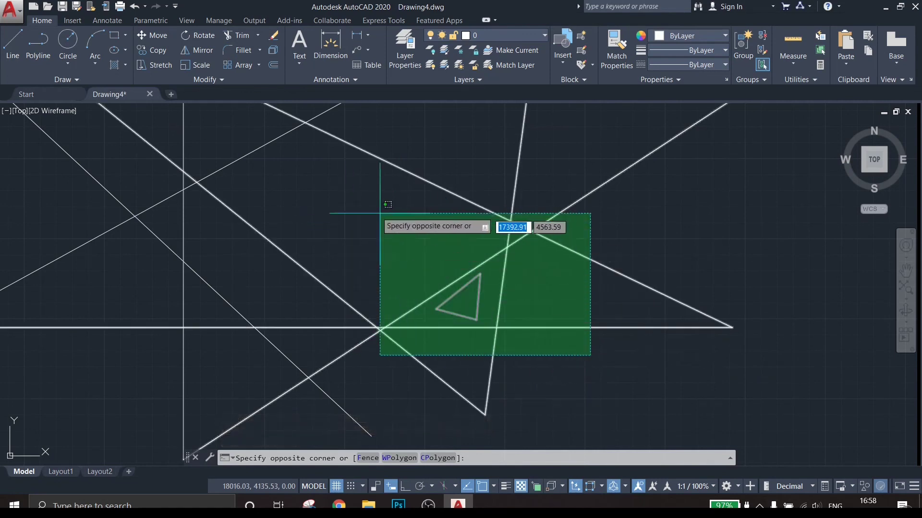
{"action": "left_click", "coordinate": [347, 196]}
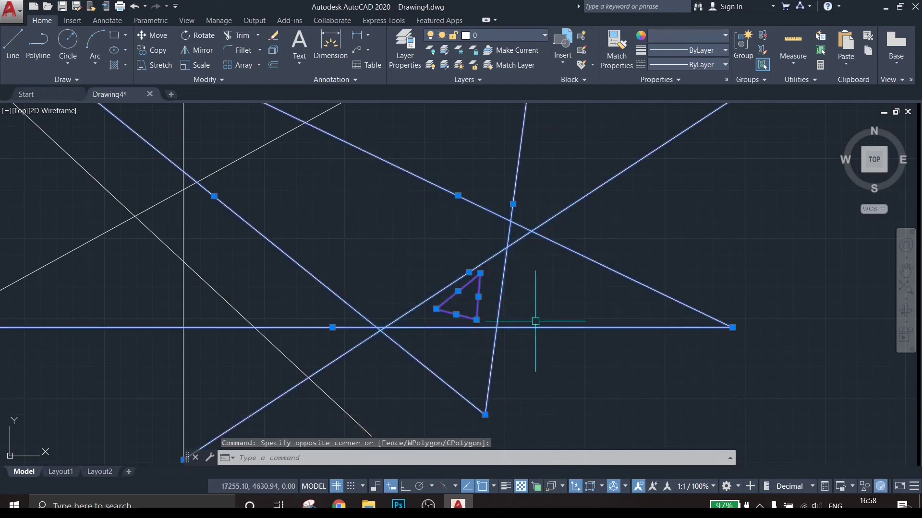
{"action": "left_click", "coordinate": [577, 356]}
{"action": "left_click", "coordinate": [339, 190]}
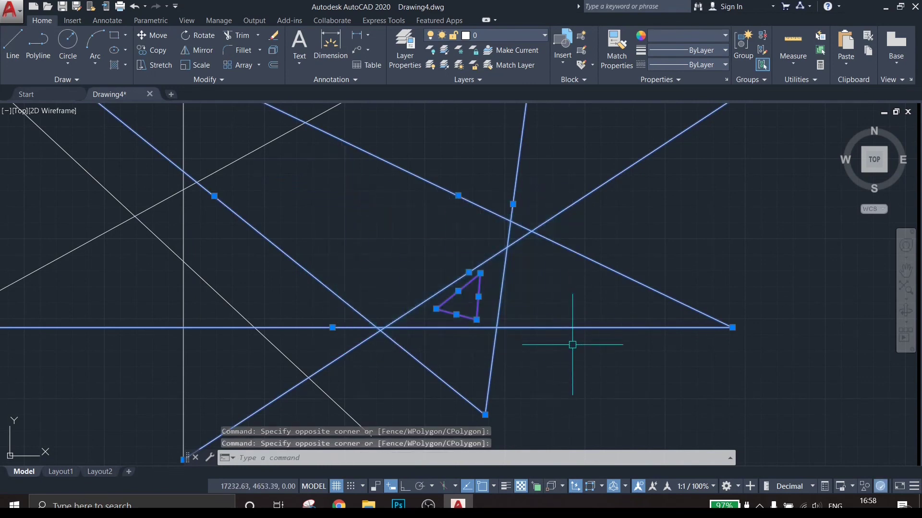
{"action": "key", "text": "Escape"}
{"action": "key", "text": "Escape"}
{"action": "left_click", "coordinate": [405, 247]}
{"action": "left_click", "coordinate": [476, 326]}
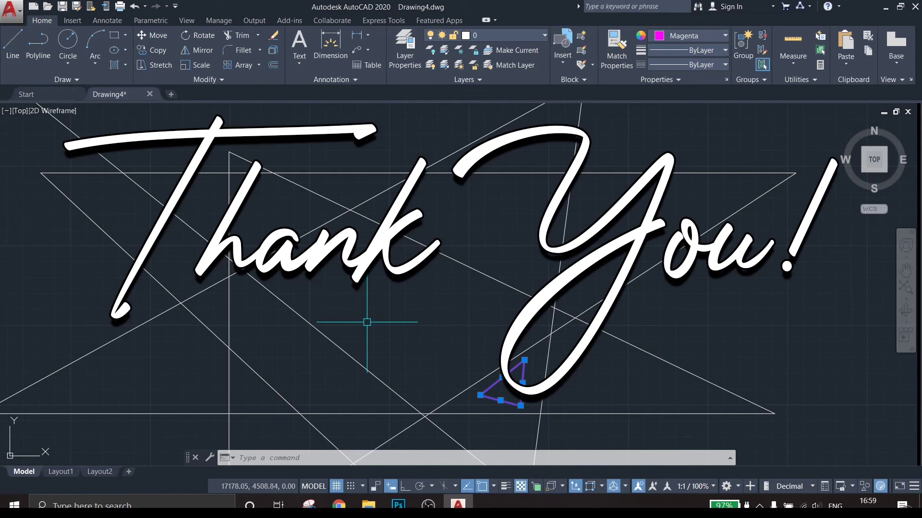
{"action": "scroll", "coordinate": [367, 322], "scroll_direction": "down", "scroll_amount": 2}
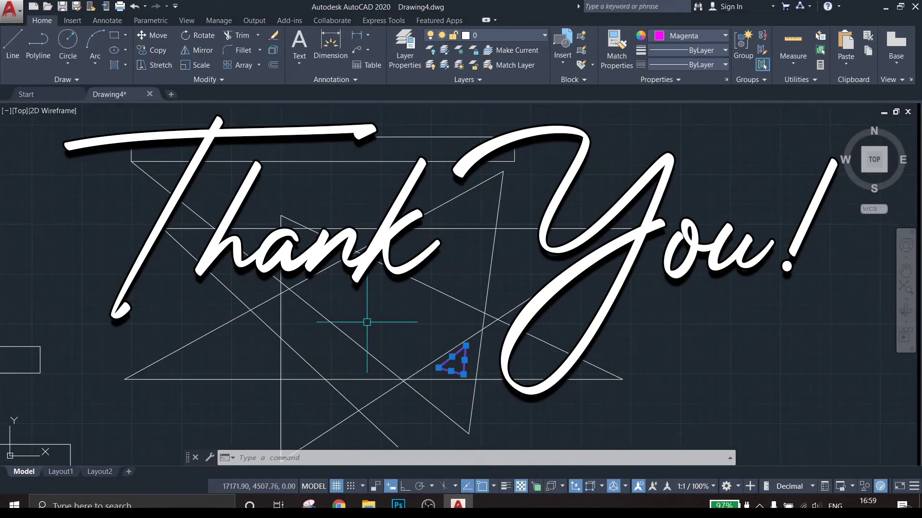